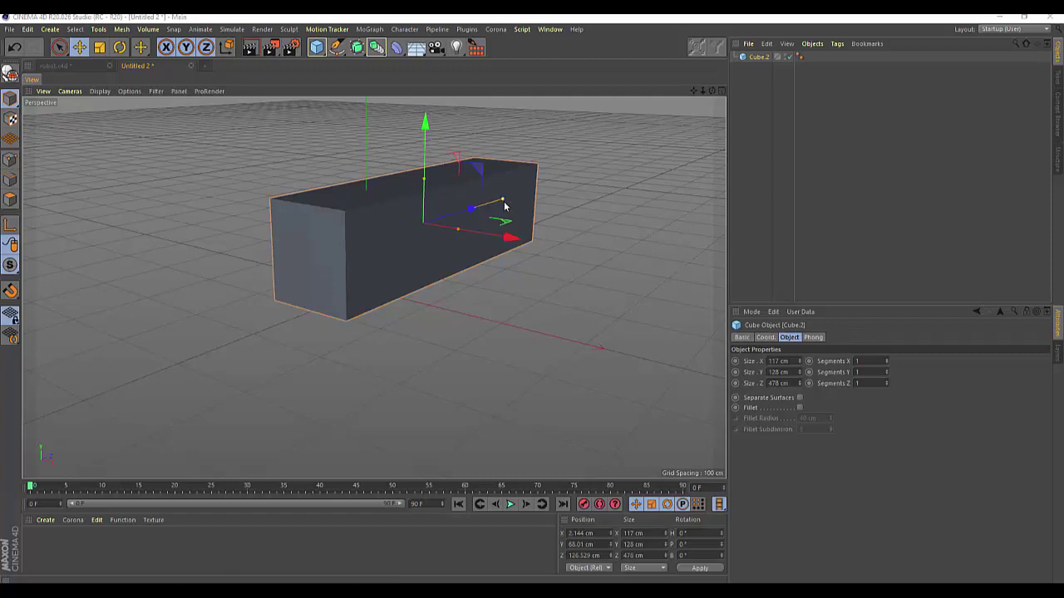
Shorten the cube, give it 2 X segments, show Gouraud Shading (Lines), and Ctrl-drag a copy.
{"action": "left_click_drag", "start_coordinate": [500, 202], "coordinate": [461, 203]}
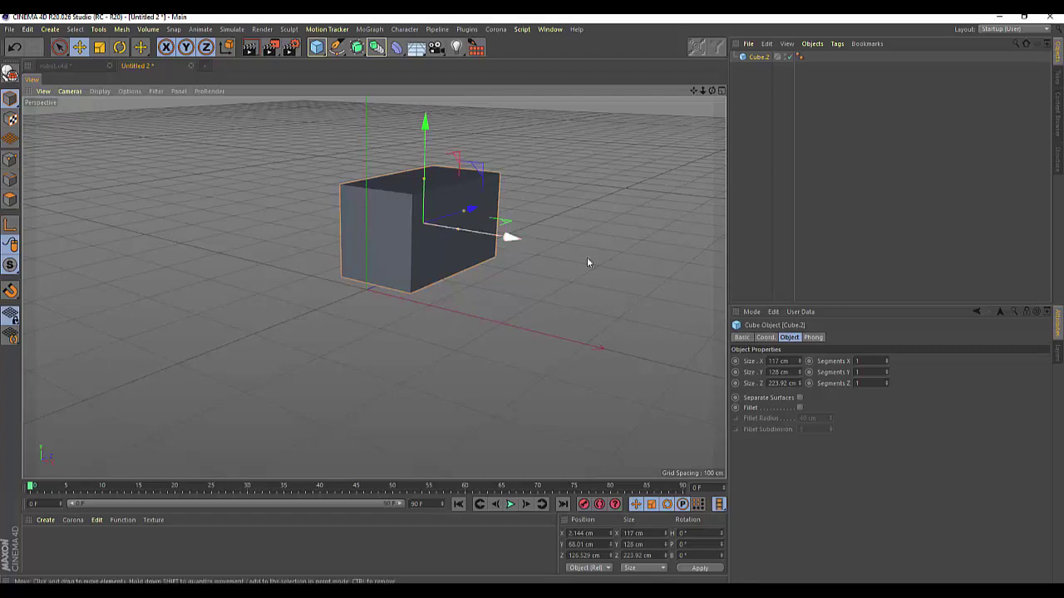
{"action": "left_click", "coordinate": [887, 371]}
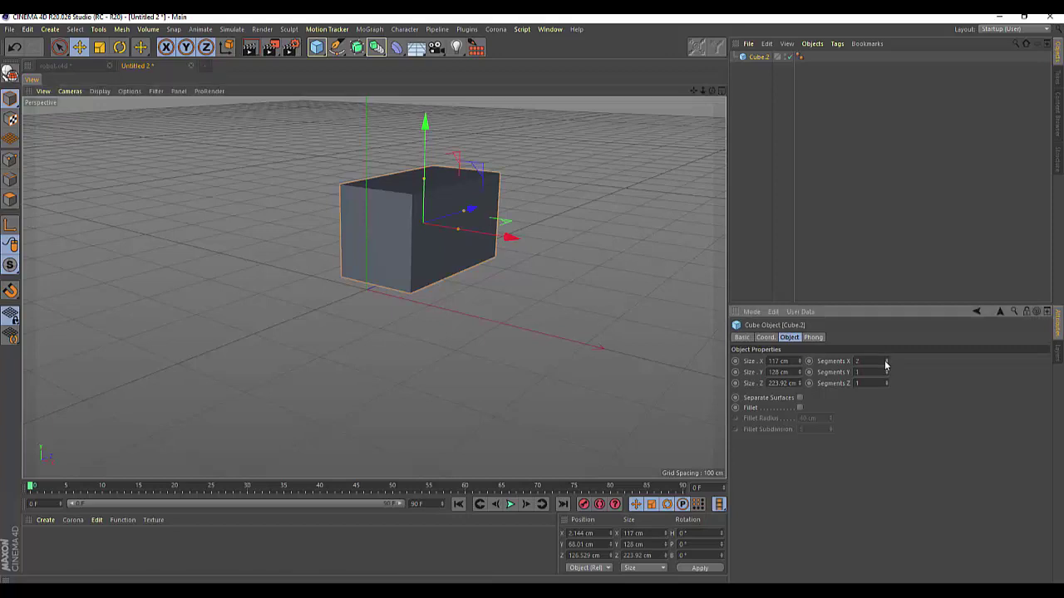
{"action": "left_click", "coordinate": [100, 91]}
{"action": "left_click", "coordinate": [122, 120]}
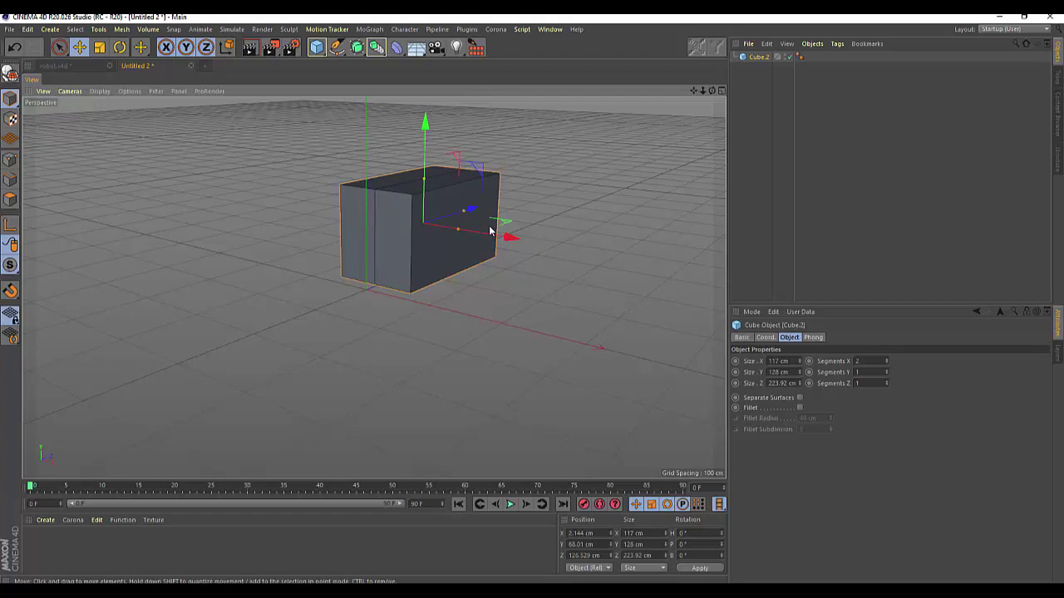
{"action": "left_click_drag", "start_coordinate": [712, 90], "coordinate": [508, 218]}
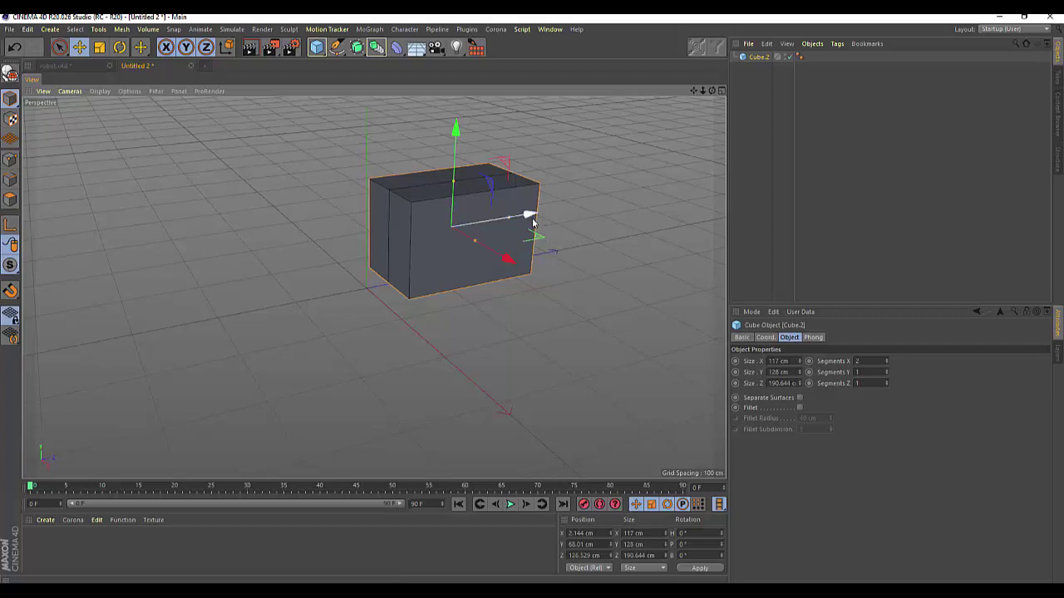
{"action": "mouse_move", "coordinate": [532, 219]}
{"action": "left_mouse_down", "text": "ctrl"}
{"action": "mouse_move", "coordinate": [397, 239]}
{"action": "mouse_move", "coordinate": [406, 240]}
{"action": "left_mouse_up", "text": "ctrl"}
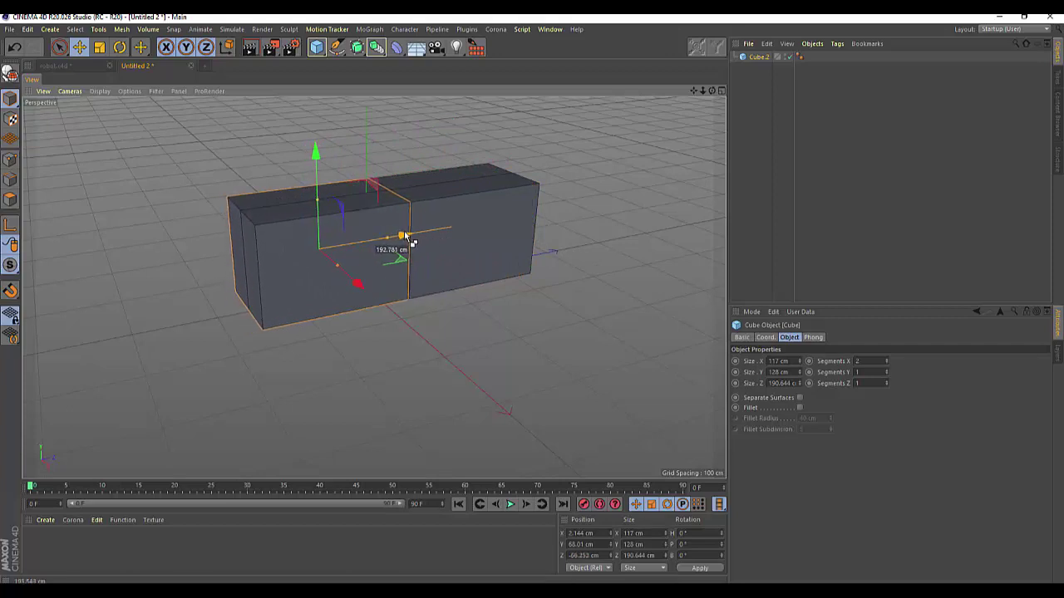
Place the copy against the original and shrink it to Size X 77.302 cm, Y 68.675 cm.
{"action": "mouse_move", "coordinate": [406, 240]}
{"action": "left_mouse_down", "text": "ctrl"}
{"action": "mouse_move", "coordinate": [364, 246]}
{"action": "mouse_move", "coordinate": [426, 238]}
{"action": "left_mouse_up", "text": "ctrl"}
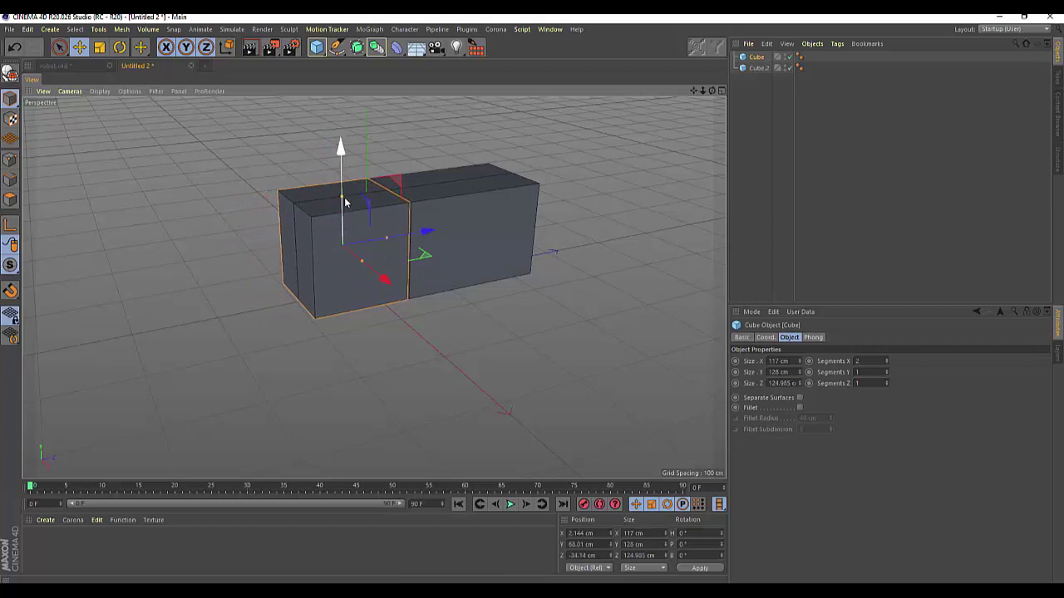
{"action": "left_click_drag", "start_coordinate": [341, 200], "coordinate": [341, 216]}
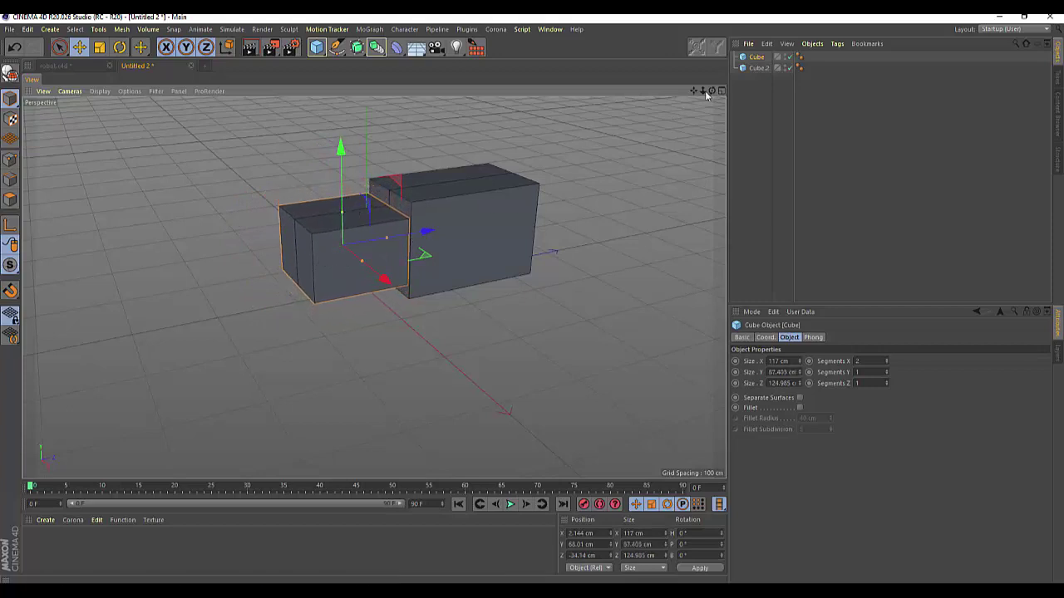
{"action": "left_click_drag", "start_coordinate": [713, 91], "coordinate": [665, 98]}
{"action": "left_click_drag", "start_coordinate": [374, 287], "coordinate": [359, 263]}
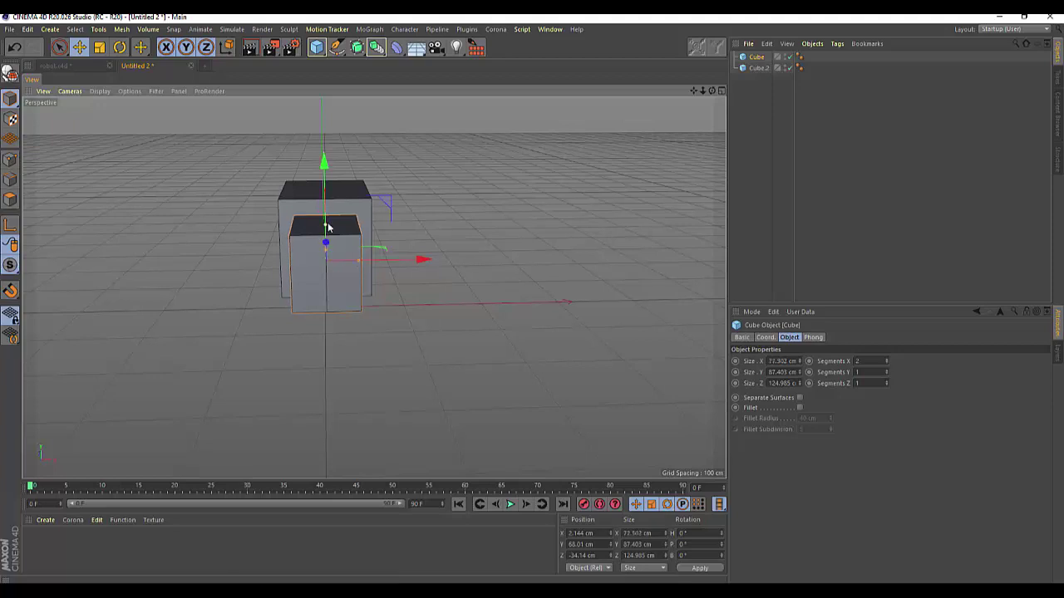
{"action": "left_click_drag", "start_coordinate": [325, 228], "coordinate": [324, 136]}
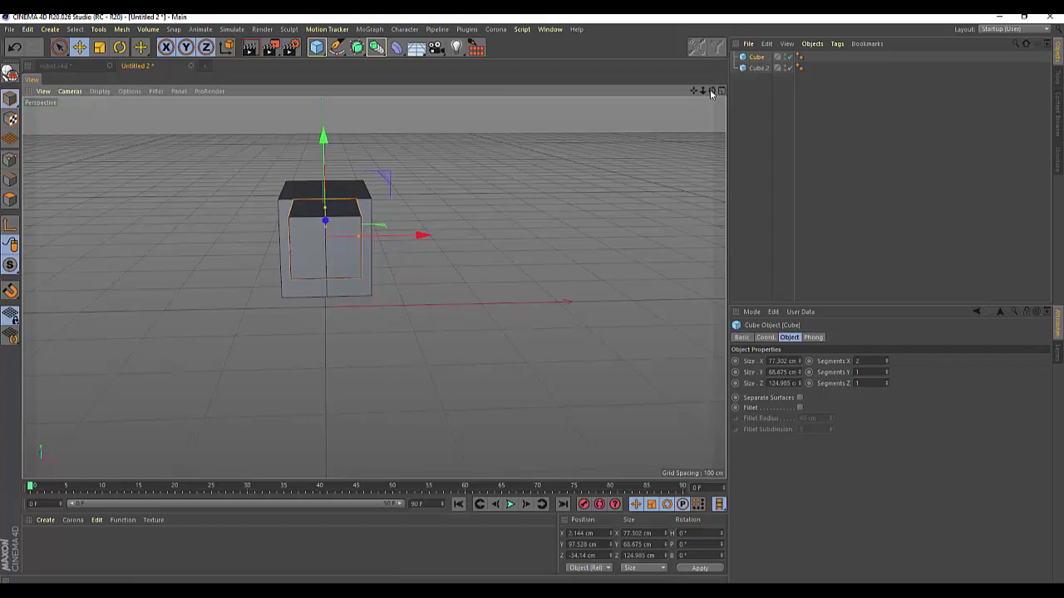
{"action": "left_click_drag", "start_coordinate": [711, 89], "coordinate": [373, 285]}
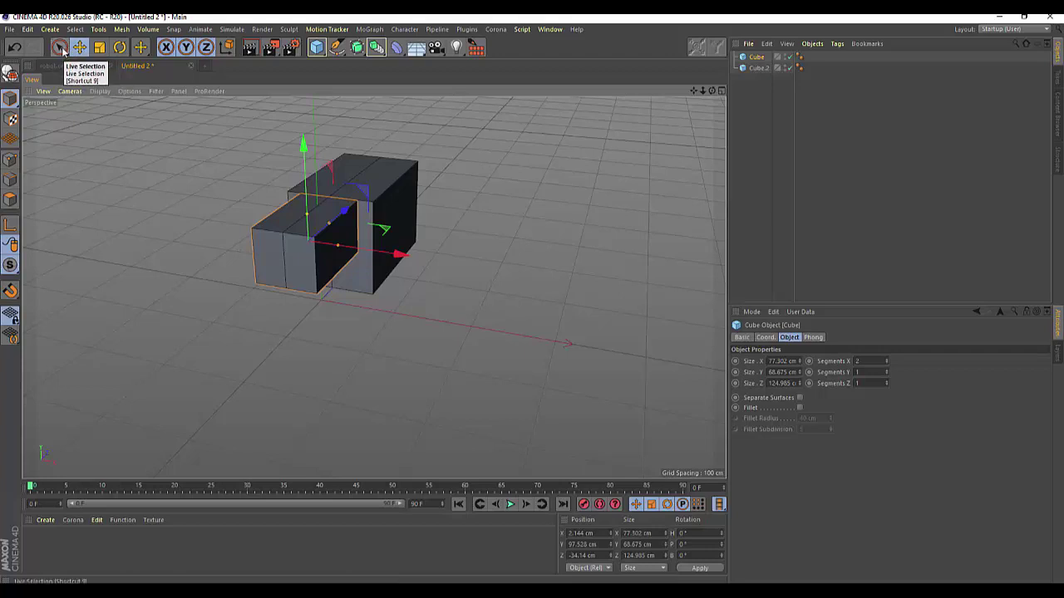
Make the smaller cube editable and Live Select its middle edges in Edge mode.
{"action": "left_click", "coordinate": [10, 76]}
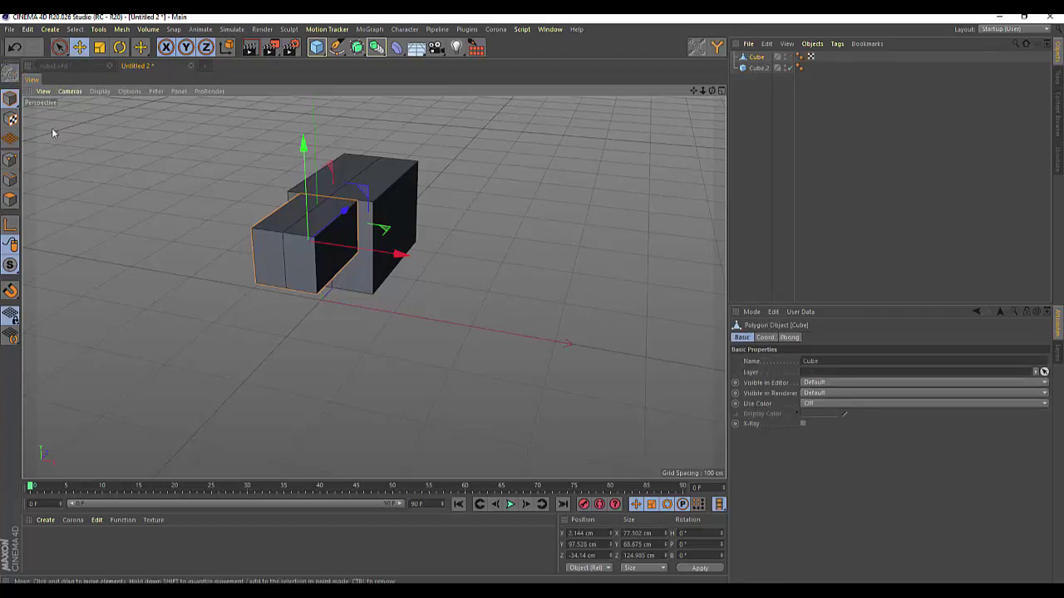
{"action": "left_click", "coordinate": [10, 160]}
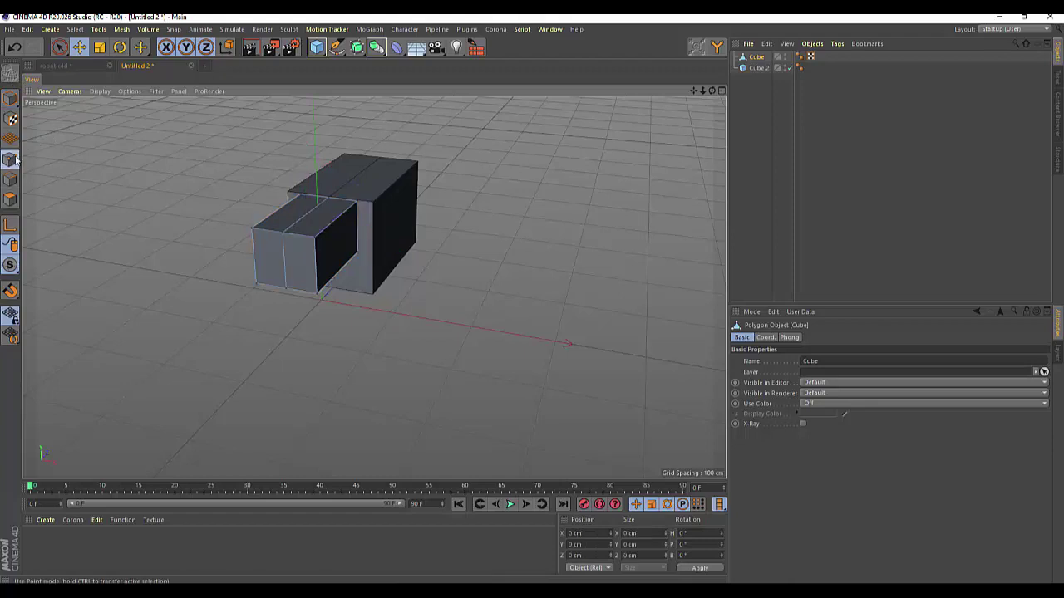
{"action": "left_click", "coordinate": [283, 235]}
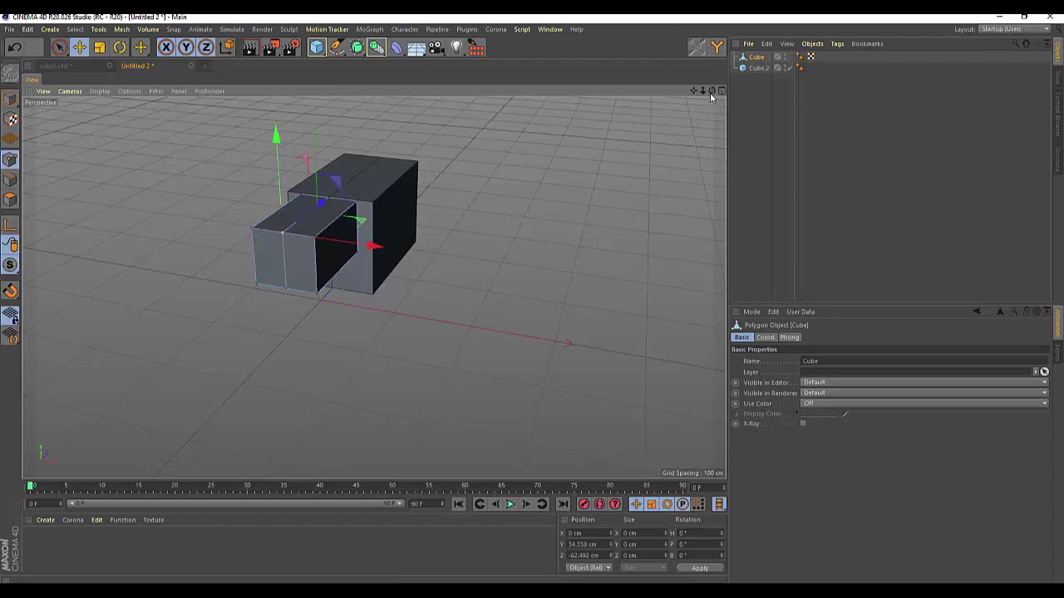
{"action": "left_click_drag", "start_coordinate": [712, 91], "coordinate": [374, 176]}
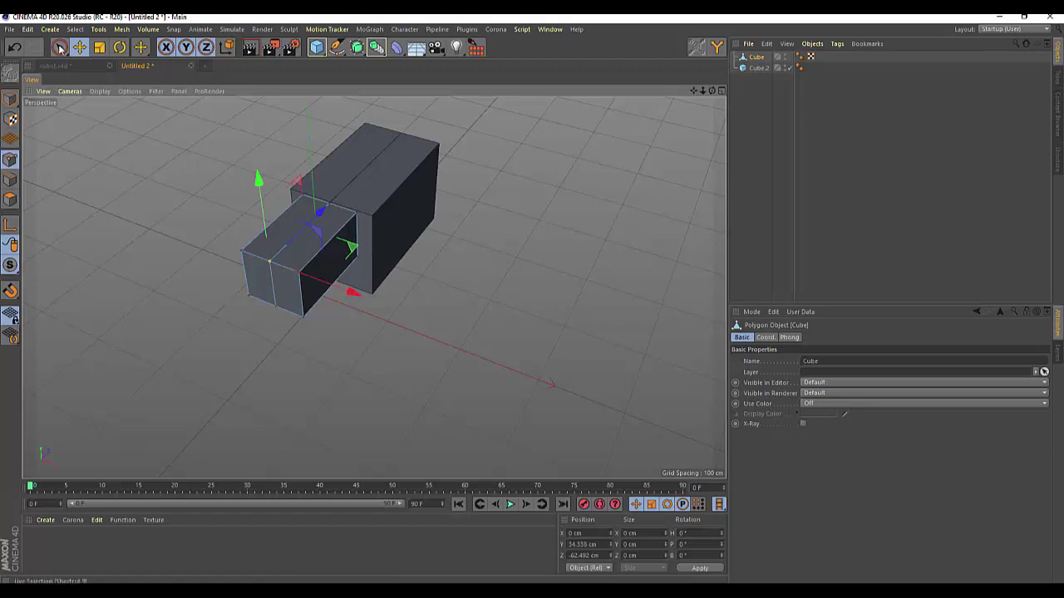
{"action": "left_click_drag", "start_coordinate": [59, 48], "coordinate": [71, 79]}
{"action": "left_click", "coordinate": [100, 63]}
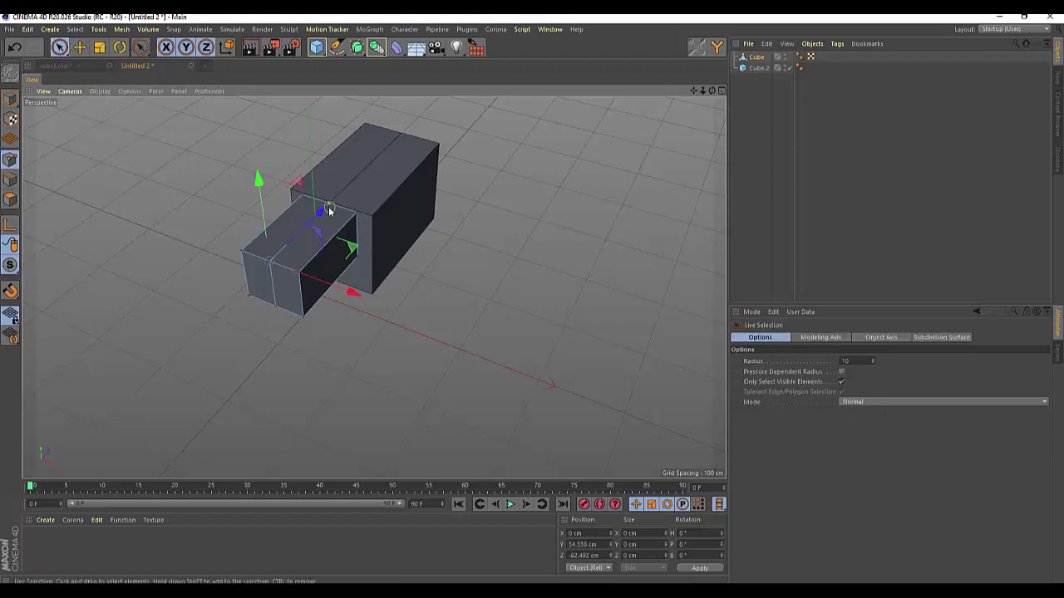
{"action": "left_click", "coordinate": [268, 275]}
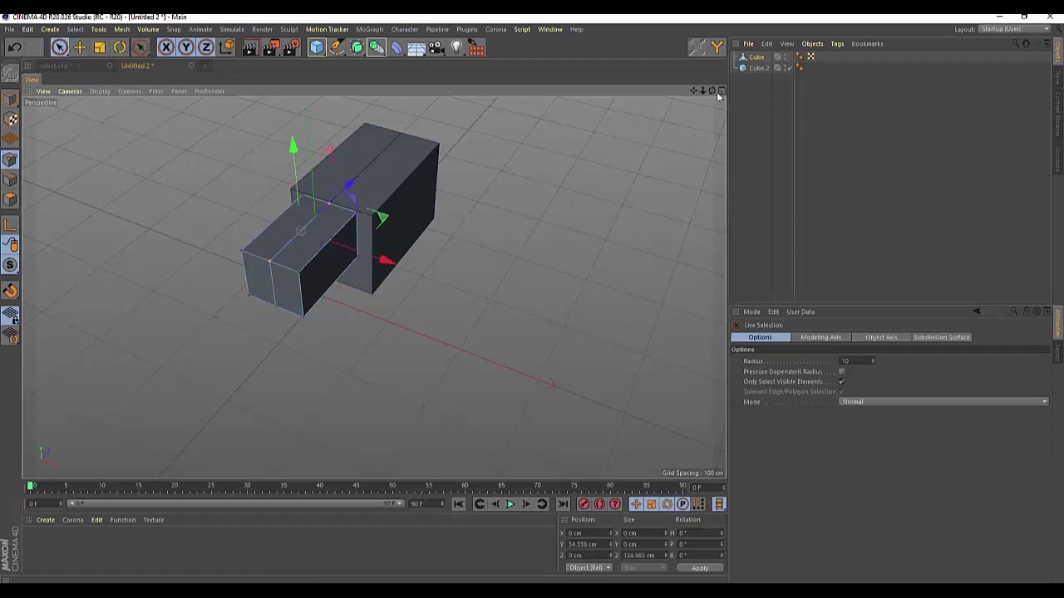
{"action": "left_click_drag", "start_coordinate": [711, 93], "coordinate": [371, 289]}
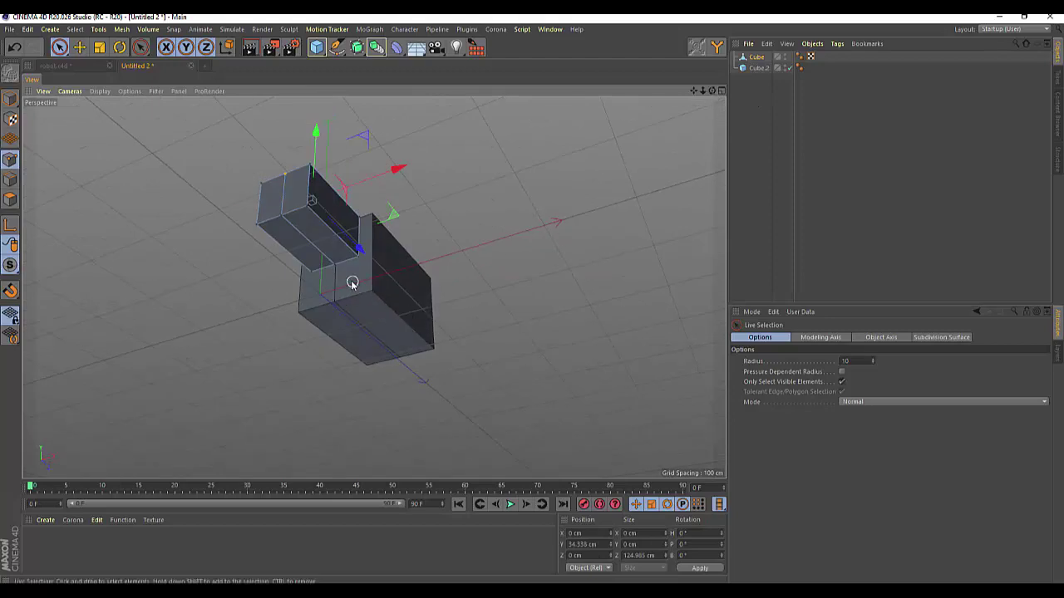
{"action": "left_click", "coordinate": [281, 217]}
{"action": "mouse_move", "coordinate": [712, 93]}
{"action": "left_mouse_down"}
{"action": "mouse_move", "coordinate": [375, 288]}
{"action": "mouse_move", "coordinate": [376, 275]}
{"action": "left_mouse_up"}
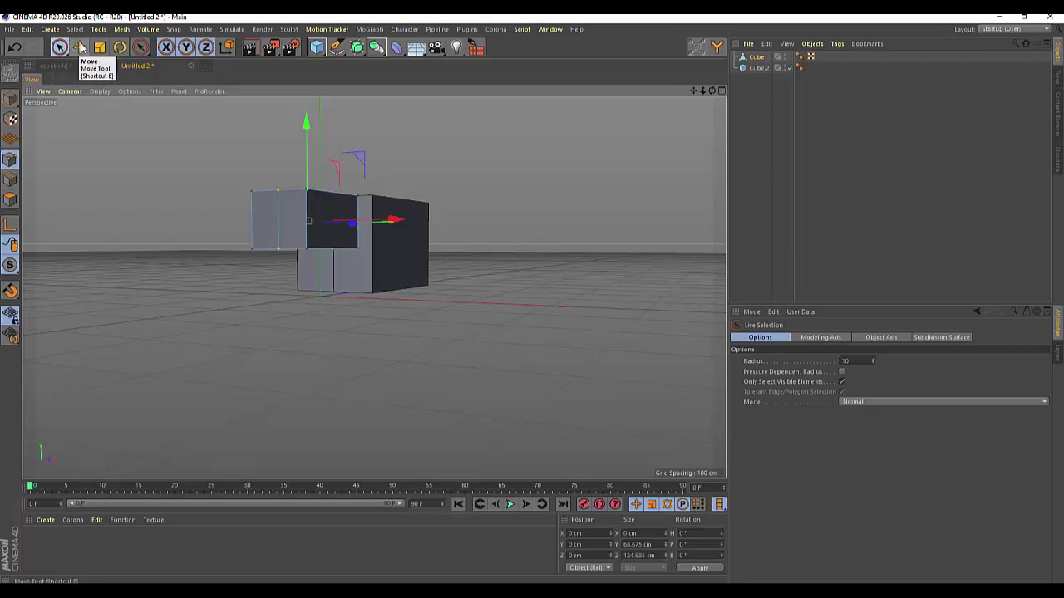
Scale the selected middle edges along Y to about 140%.
{"action": "left_click", "coordinate": [99, 47]}
{"action": "left_click_drag", "start_coordinate": [306, 123], "coordinate": [307, 106]}
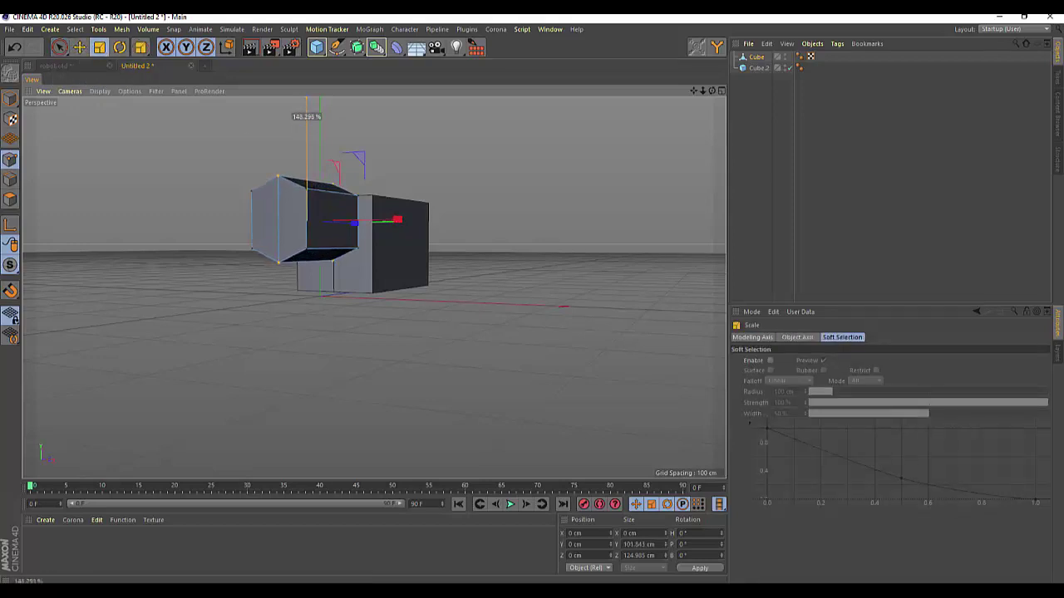
{"action": "left_click_drag", "start_coordinate": [307, 106], "coordinate": [308, 105]}
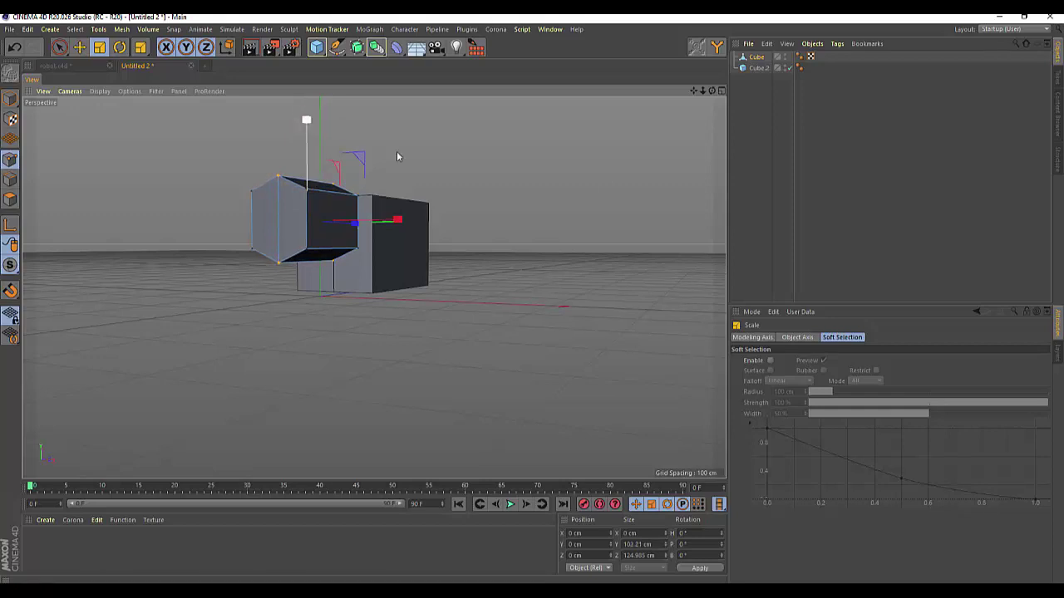
{"action": "left_click_drag", "start_coordinate": [712, 91], "coordinate": [374, 281]}
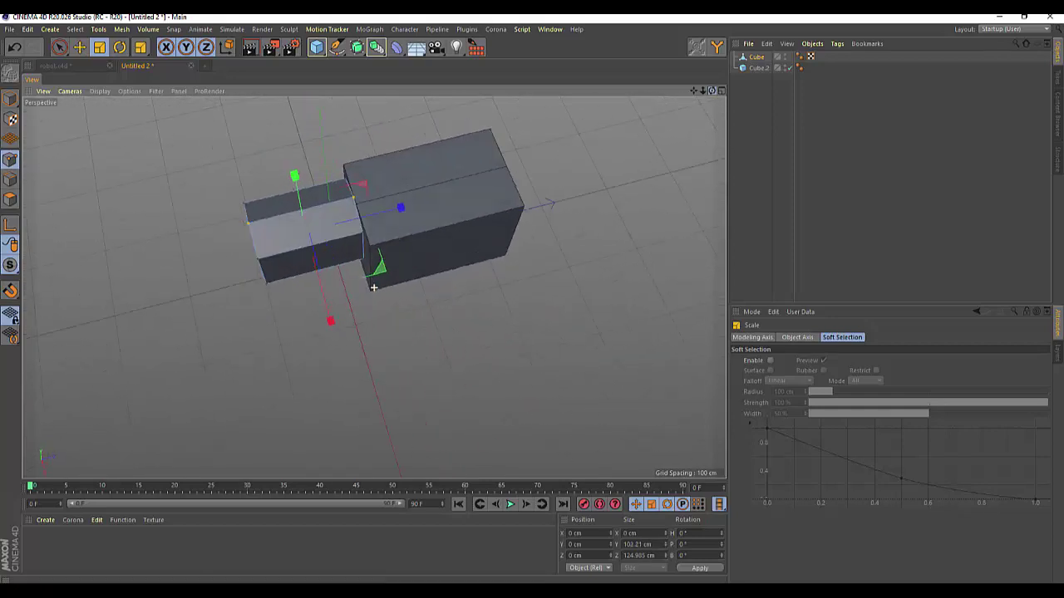
Make Cube.2 editable and select its lengthwise top edge.
{"action": "left_click", "coordinate": [756, 68]}
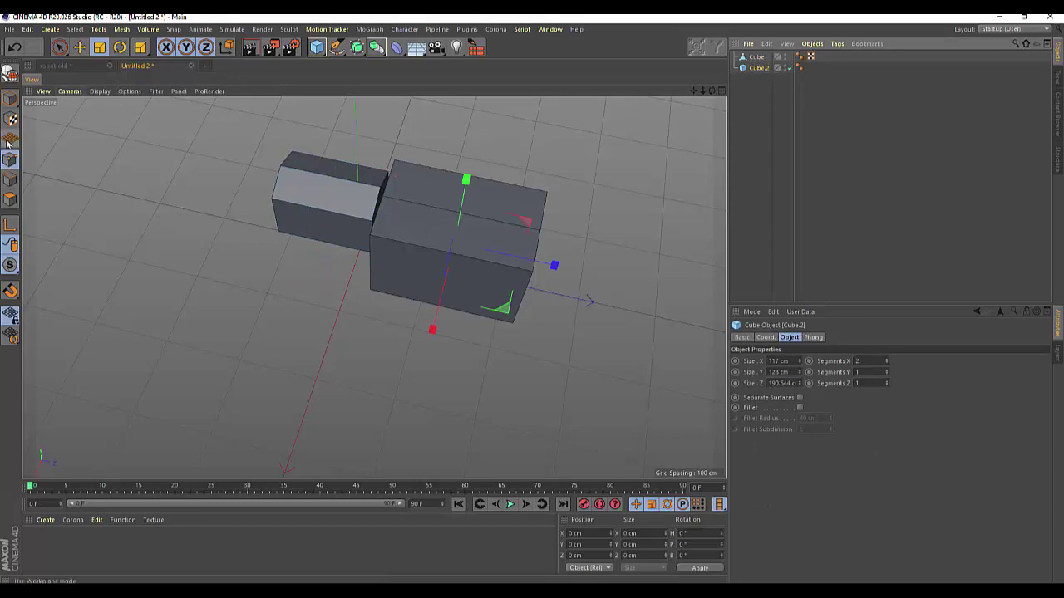
{"action": "left_click", "coordinate": [10, 74]}
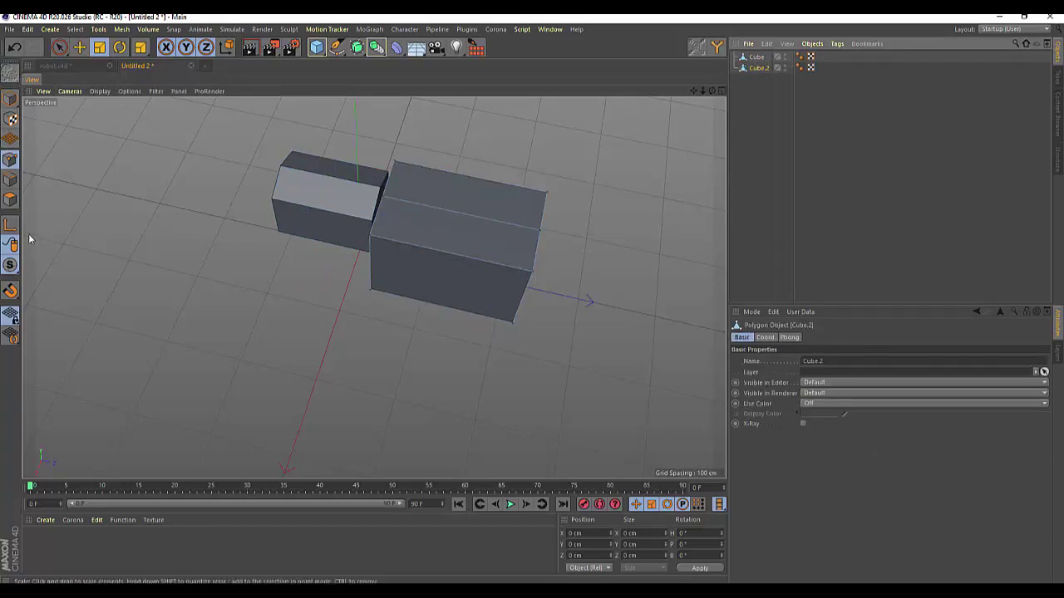
{"action": "left_click", "coordinate": [385, 197]}
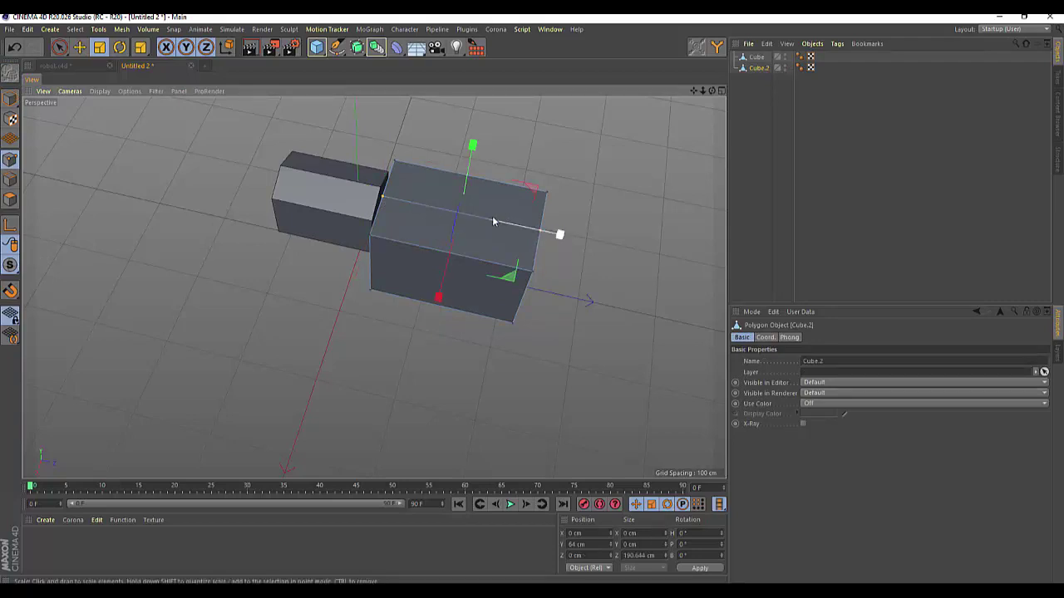
{"action": "left_click", "coordinate": [545, 231]}
Raise the top edge into a peak at about Y 92.071 cm, then reselect Cube.2.
{"action": "left_click", "coordinate": [79, 48]}
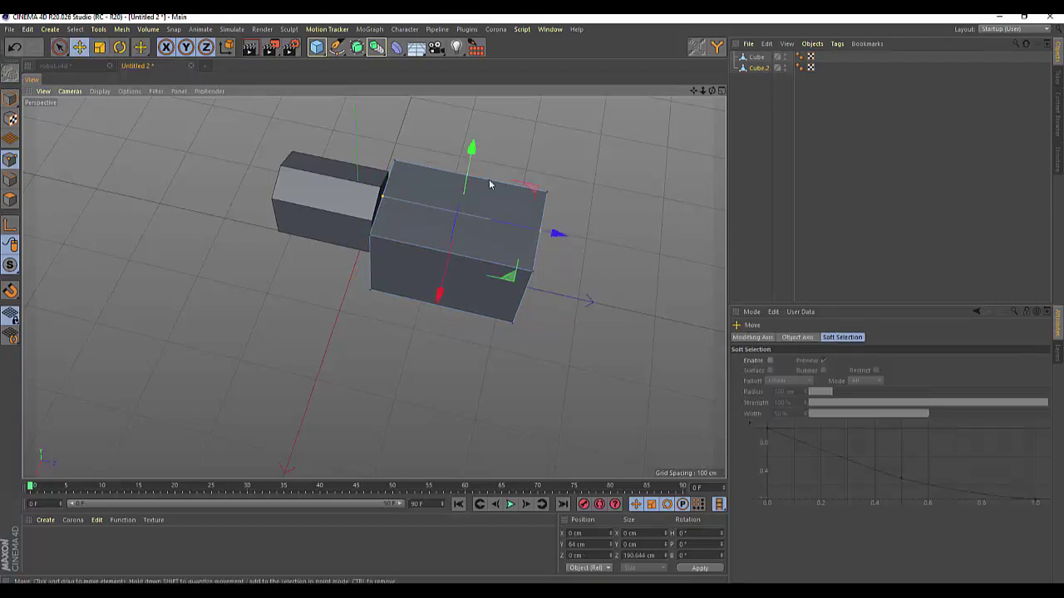
{"action": "left_click_drag", "start_coordinate": [471, 153], "coordinate": [471, 130]}
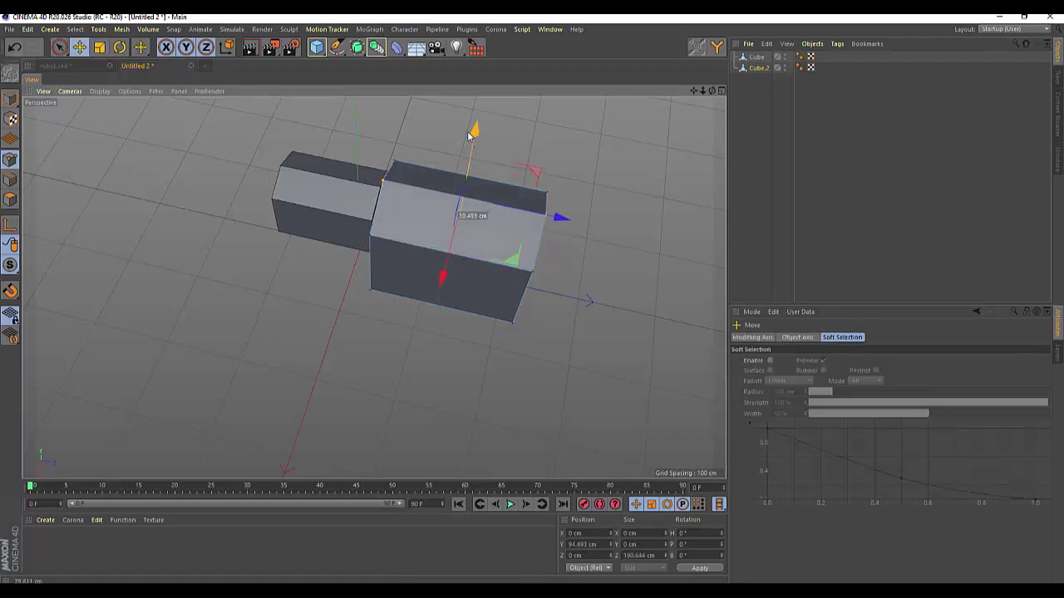
{"action": "mouse_move", "coordinate": [711, 94]}
{"action": "left_mouse_down"}
{"action": "mouse_move", "coordinate": [374, 287]}
{"action": "mouse_move", "coordinate": [309, 144]}
{"action": "left_mouse_up"}
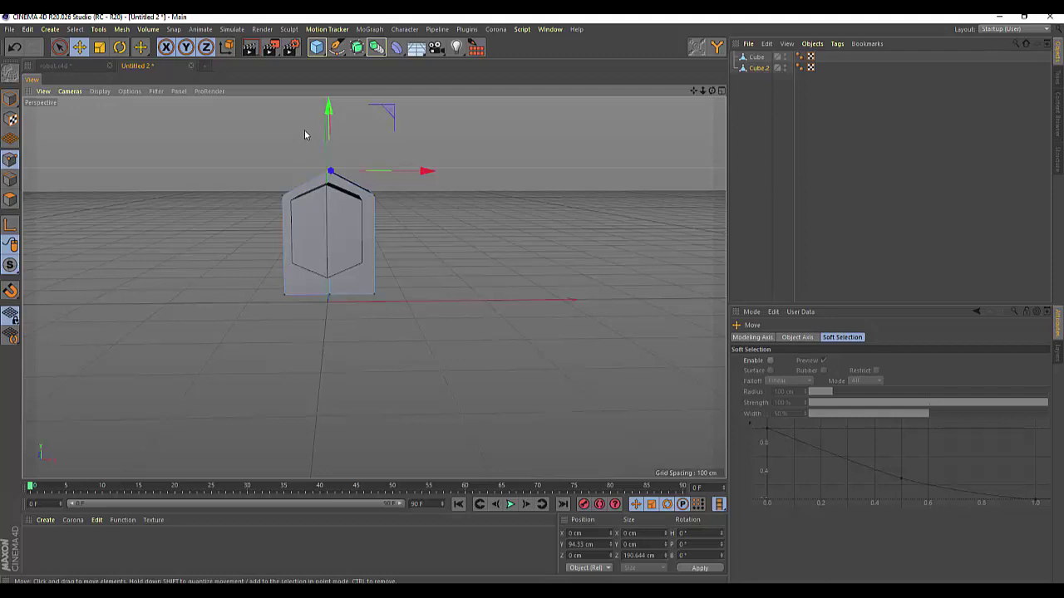
{"action": "left_click_drag", "start_coordinate": [329, 121], "coordinate": [328, 120]}
{"action": "left_click", "coordinate": [757, 68]}
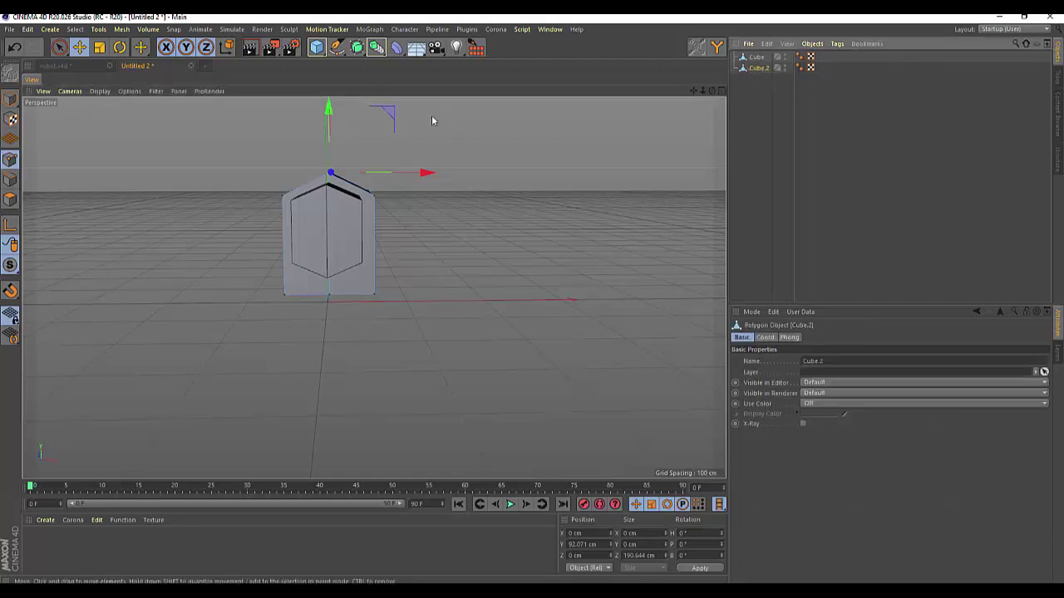
In Model mode, lower Cube.2 along Y with the Move tool.
{"action": "left_click", "coordinate": [79, 47]}
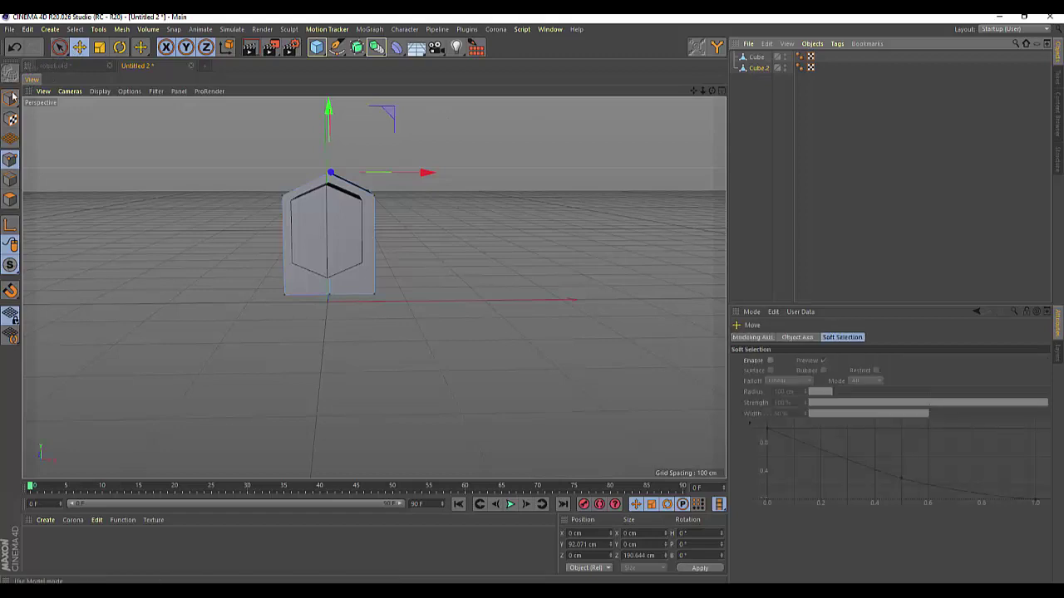
{"action": "left_click", "coordinate": [12, 97]}
{"action": "left_click_drag", "start_coordinate": [328, 139], "coordinate": [329, 152]}
{"action": "mouse_move", "coordinate": [612, 131]}
{"action": "left_mouse_down", "text": "alt"}
{"action": "mouse_move", "coordinate": [374, 287]}
{"action": "mouse_move", "coordinate": [316, 274]}
{"action": "left_mouse_up", "text": "alt"}
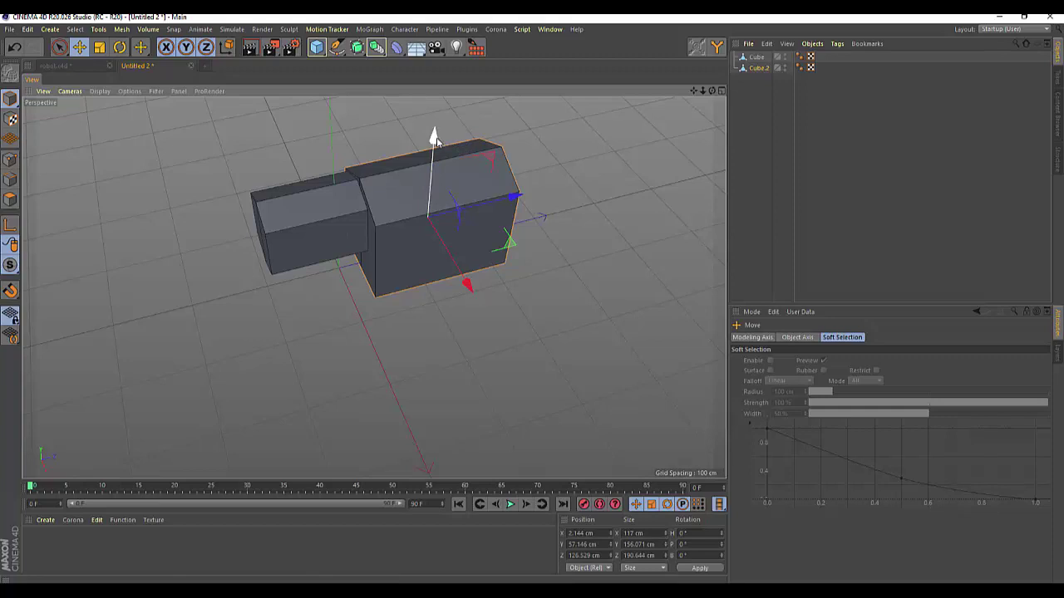
{"action": "left_click_drag", "start_coordinate": [437, 137], "coordinate": [437, 141]}
{"action": "left_click_drag", "start_coordinate": [712, 91], "coordinate": [665, 95]}
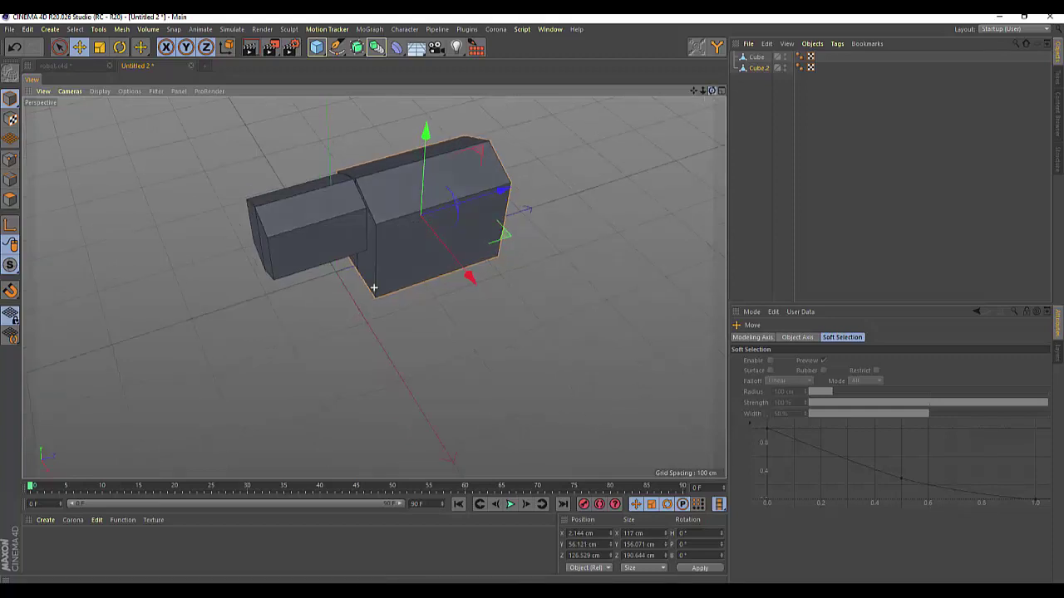
{"action": "scroll", "coordinate": [350, 237], "scroll_direction": "up", "scroll_amount": 2}
{"action": "scroll", "coordinate": [350, 237], "scroll_direction": "up", "scroll_amount": 3}
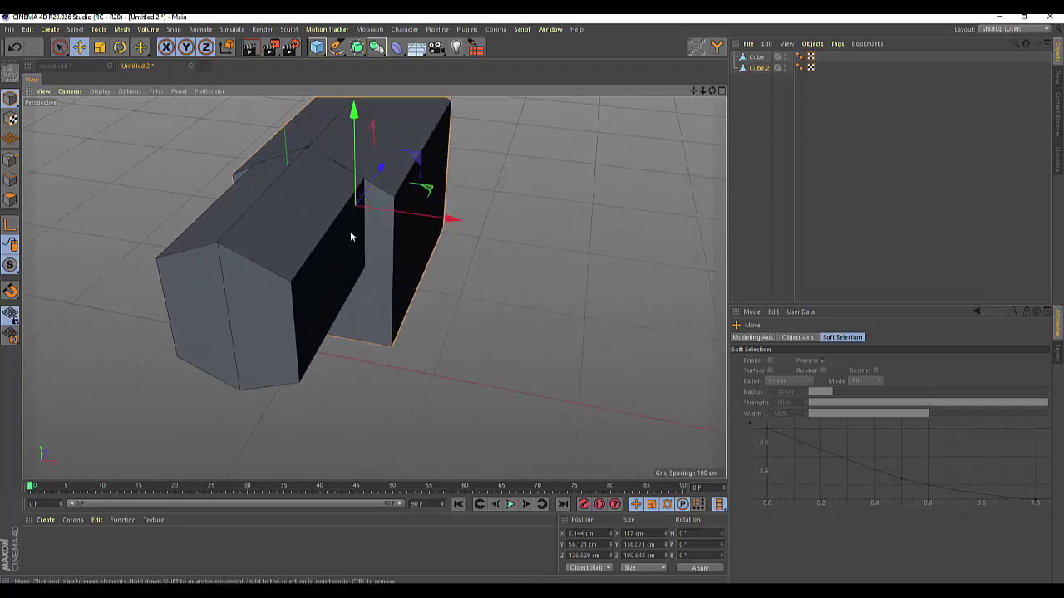
Adjust the height of a Cube.2 point slightly in Points mode.
{"action": "left_click", "coordinate": [757, 56]}
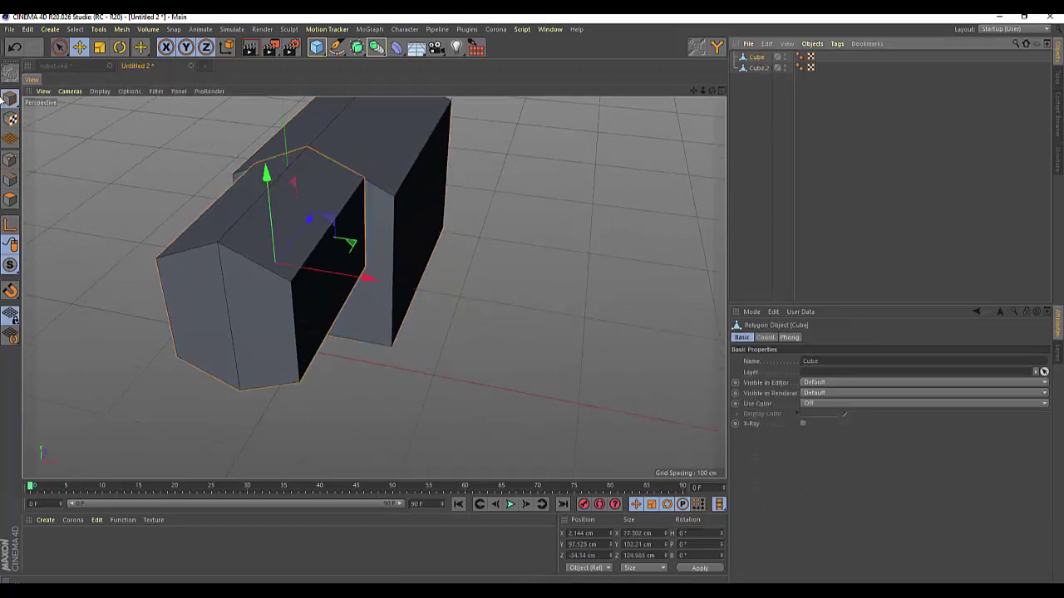
{"action": "left_click", "coordinate": [758, 68]}
{"action": "left_click", "coordinate": [10, 160]}
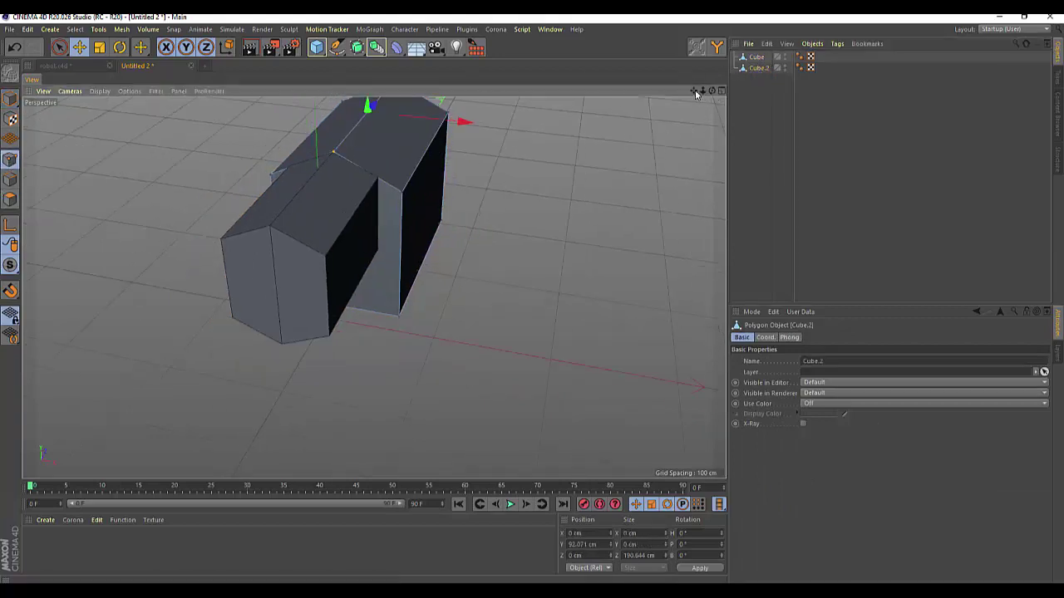
{"action": "mouse_move", "coordinate": [712, 90]}
{"action": "left_mouse_down"}
{"action": "mouse_move", "coordinate": [373, 285]}
{"action": "mouse_move", "coordinate": [415, 104]}
{"action": "mouse_move", "coordinate": [395, 112]}
{"action": "left_mouse_up"}
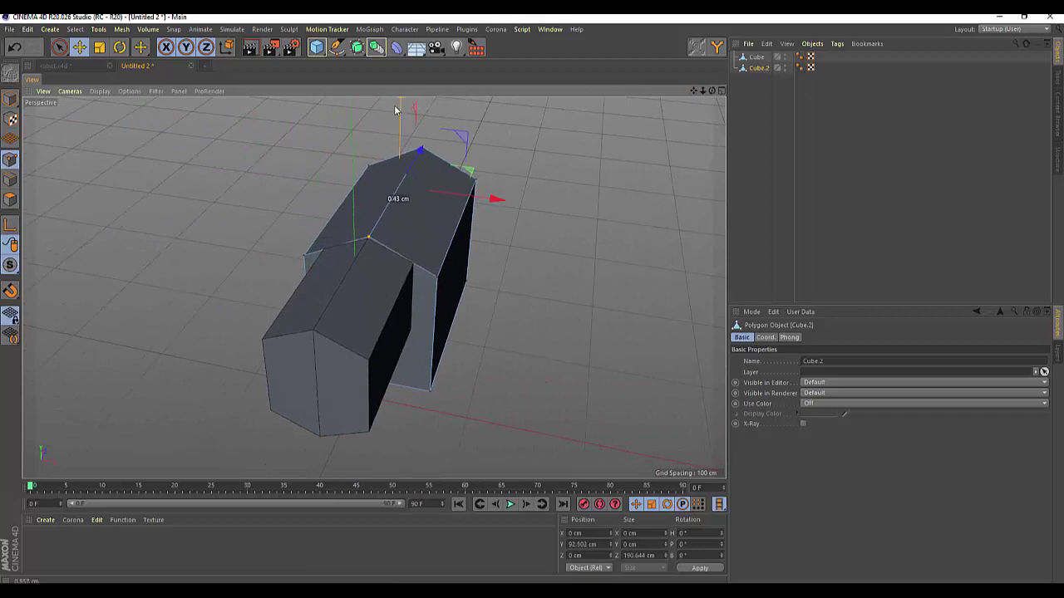
{"action": "left_click_drag", "start_coordinate": [395, 113], "coordinate": [397, 108]}
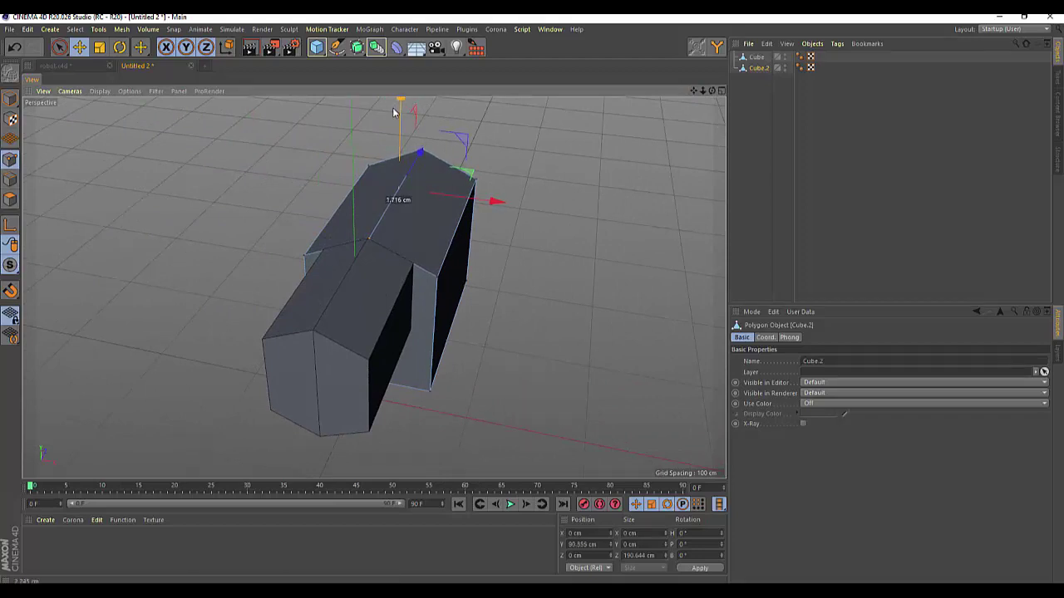
{"action": "left_click_drag", "start_coordinate": [711, 89], "coordinate": [374, 285]}
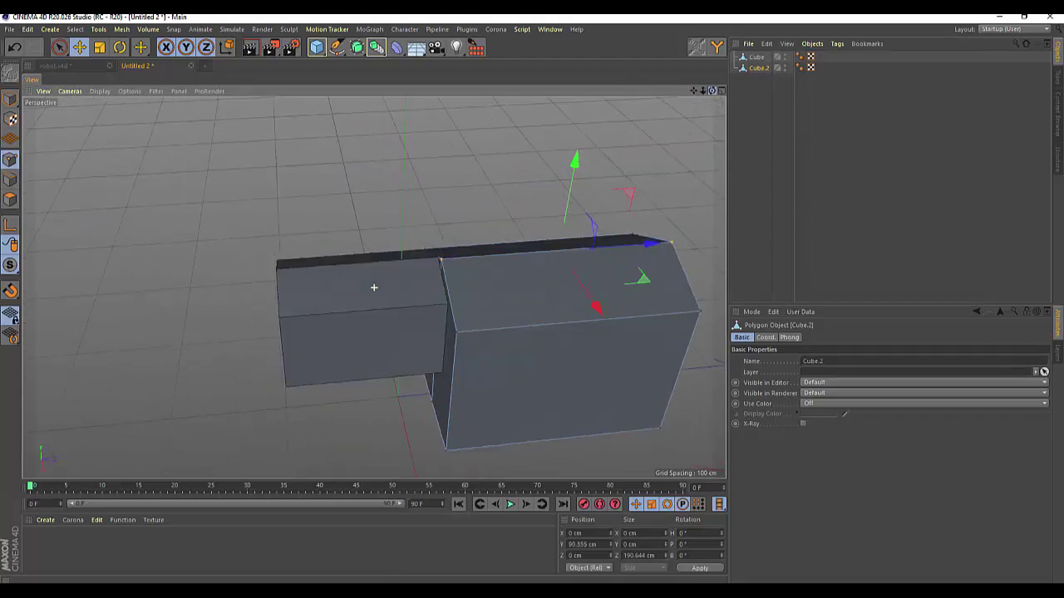
Move Cube to Y 94.233 cm so it lines up with Cube.2.
{"action": "left_click", "coordinate": [757, 56]}
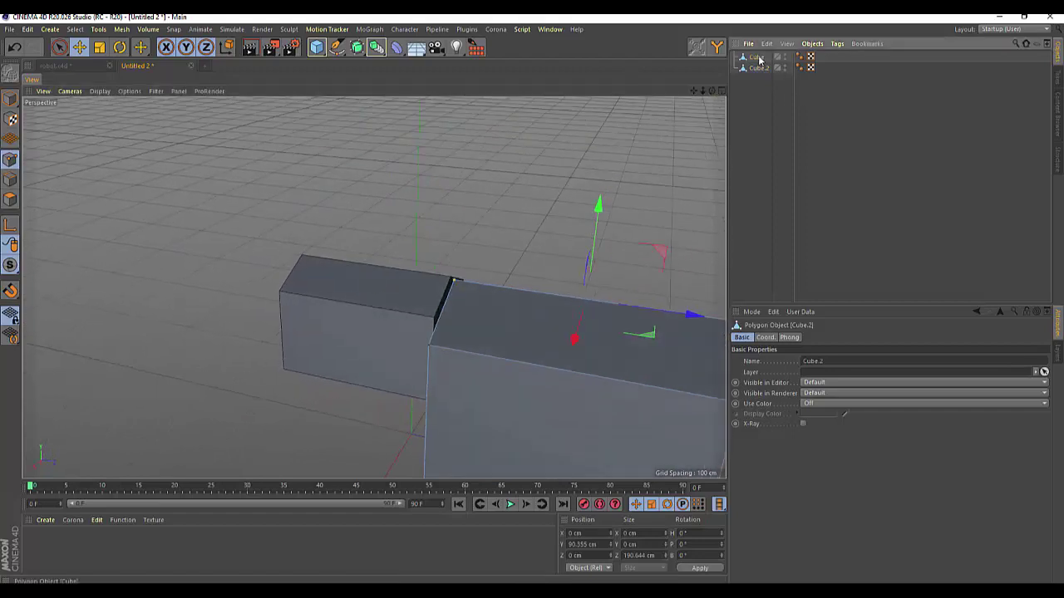
{"action": "left_click_drag", "start_coordinate": [371, 238], "coordinate": [370, 231]}
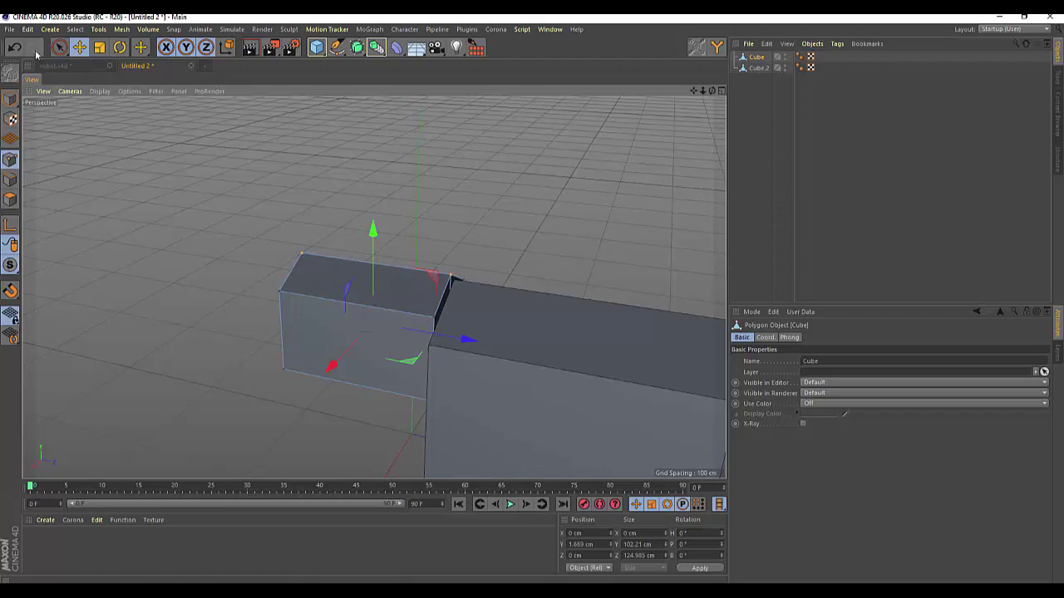
{"action": "left_click", "coordinate": [78, 48]}
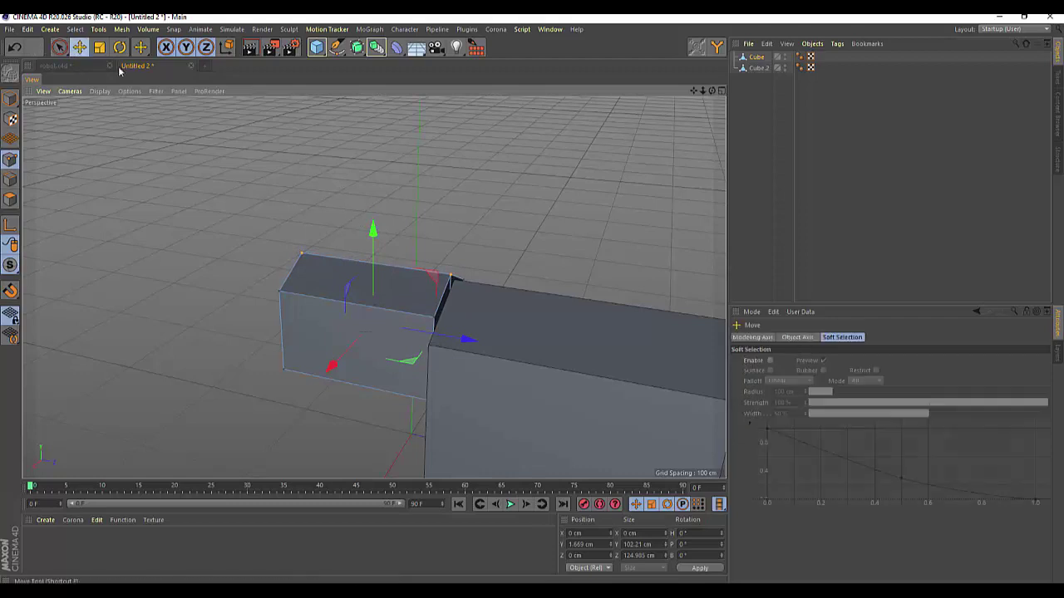
{"action": "left_click", "coordinate": [371, 231]}
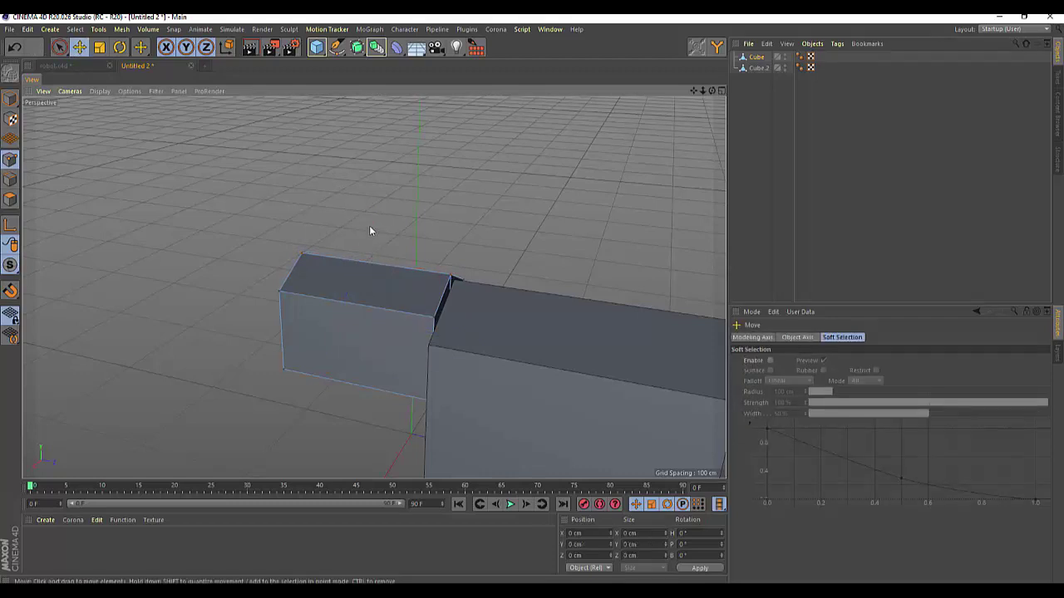
{"action": "left_click", "coordinate": [11, 98]}
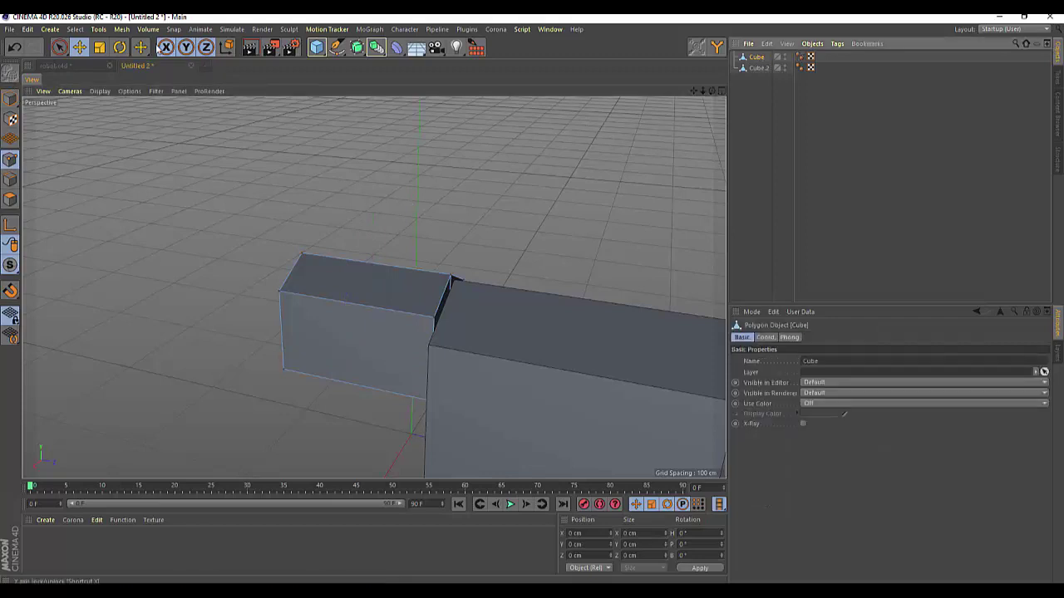
{"action": "left_click", "coordinate": [79, 48]}
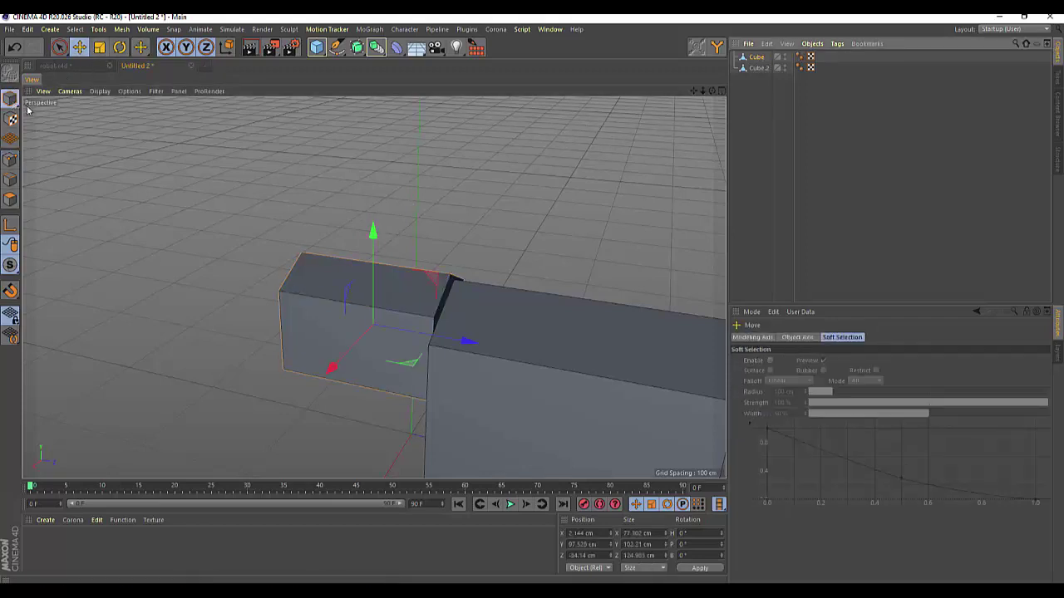
{"action": "left_click_drag", "start_coordinate": [355, 239], "coordinate": [363, 240]}
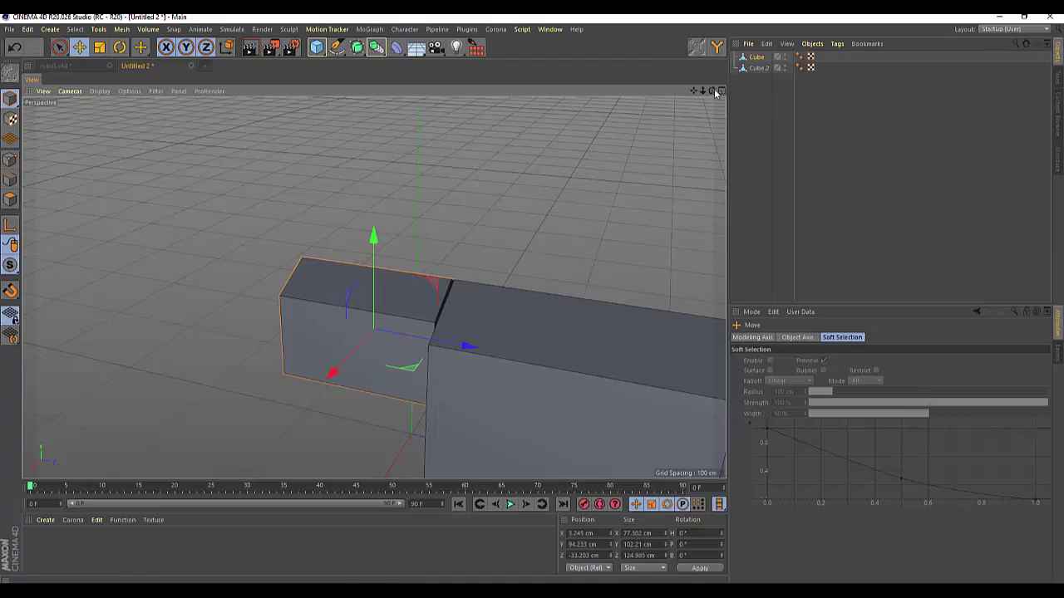
{"action": "left_click_drag", "start_coordinate": [713, 90], "coordinate": [374, 287]}
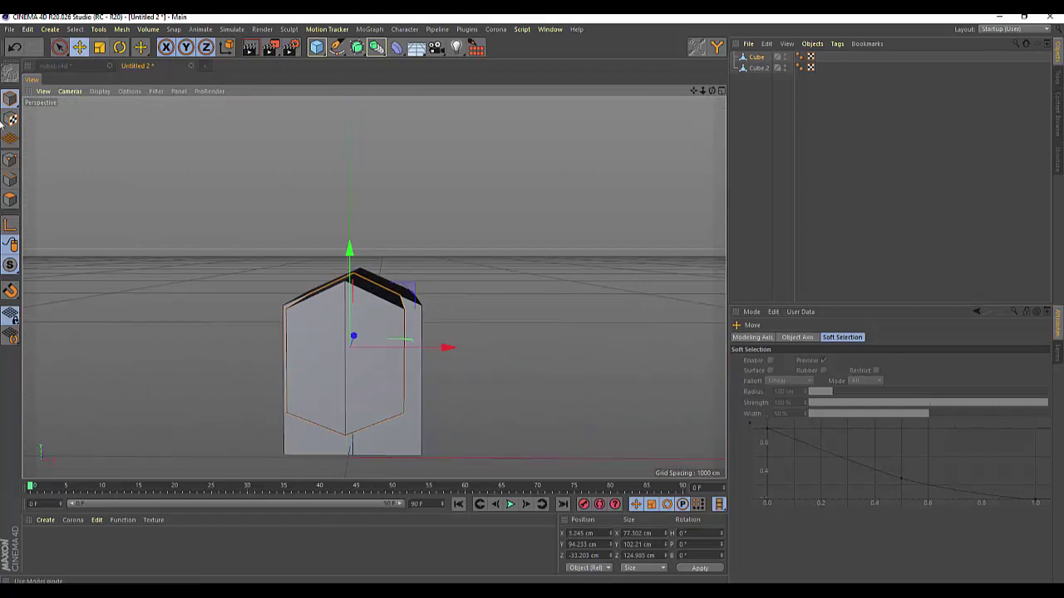
{"action": "left_click", "coordinate": [373, 363]}
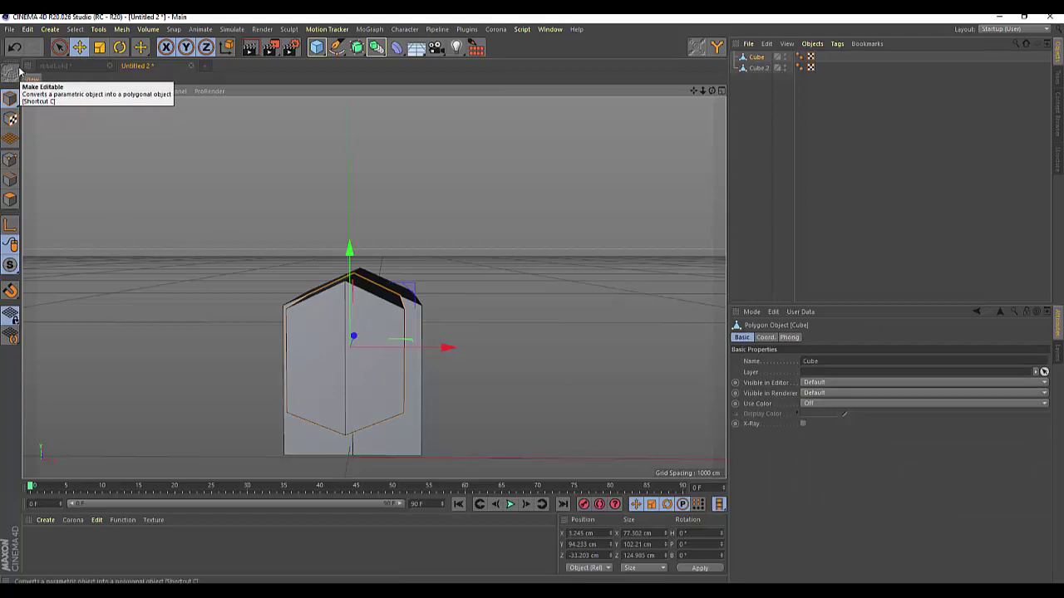
{"action": "left_click", "coordinate": [59, 48]}
{"action": "key", "text": "Escape"}
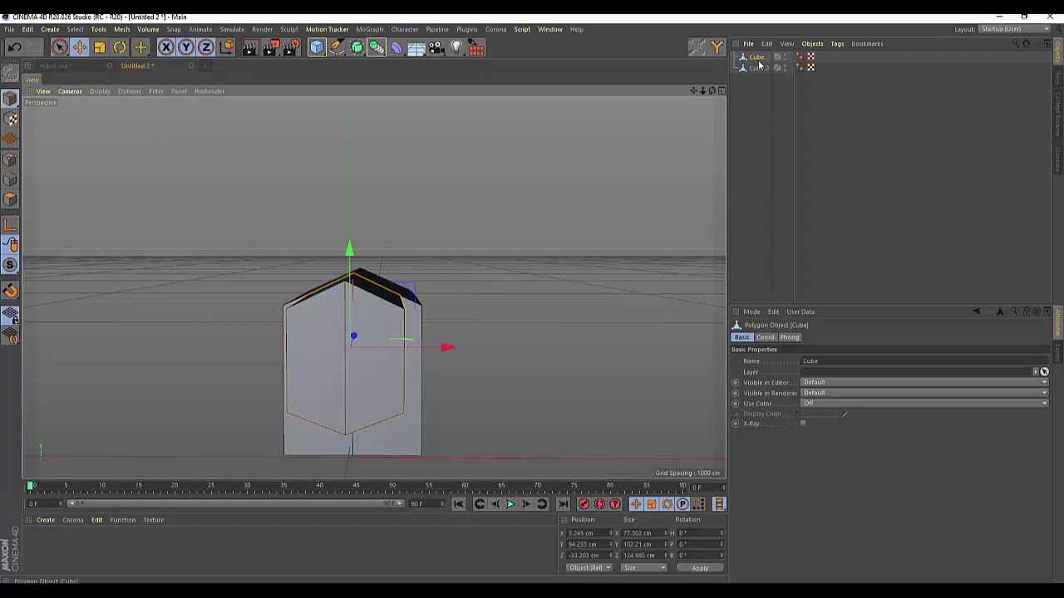
In Polygons mode, select both halves of Cube's front face, undoing an accidental nudge.
{"action": "left_click", "coordinate": [10, 199]}
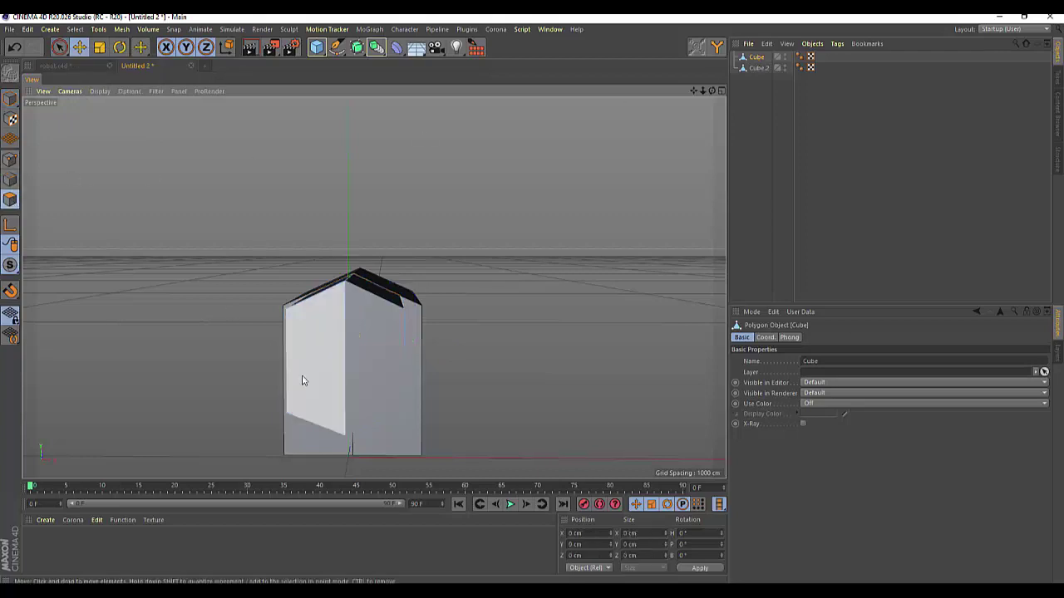
{"action": "left_click", "coordinate": [375, 395]}
{"action": "left_click", "coordinate": [360, 391]}
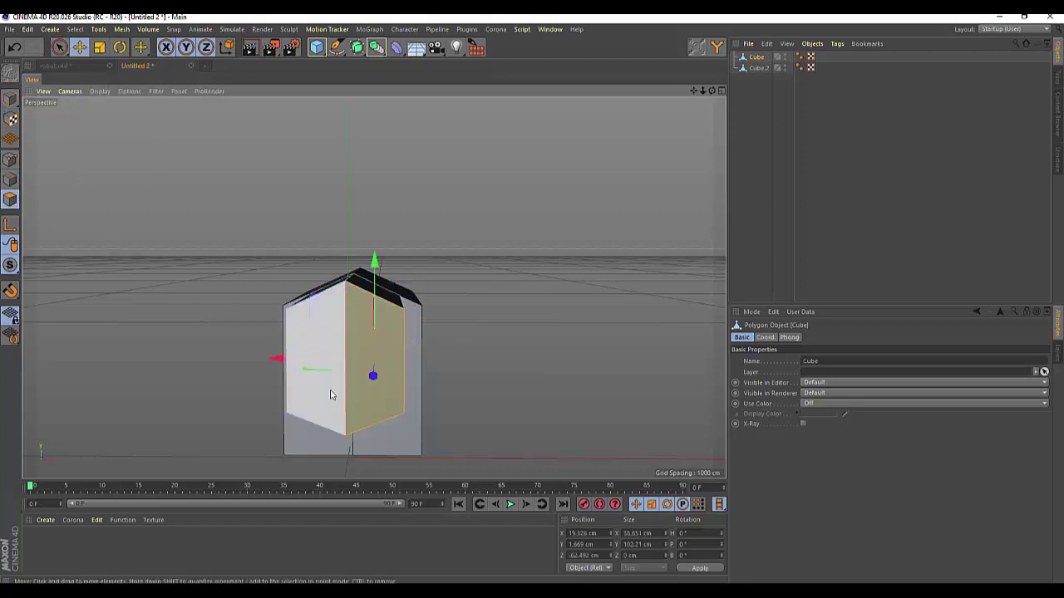
{"action": "left_click", "coordinate": [330, 395], "text": "shift"}
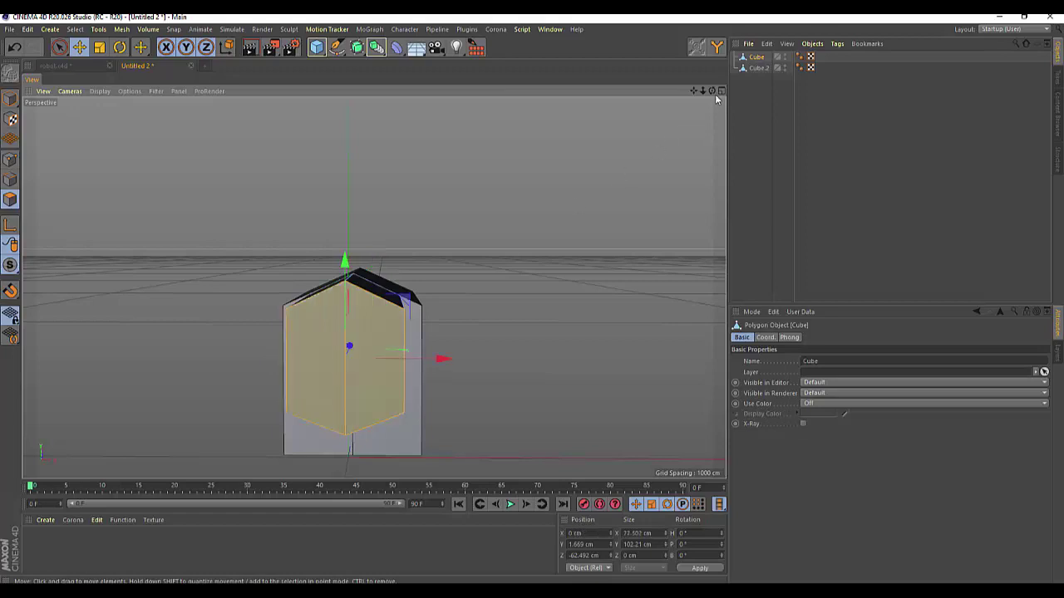
{"action": "left_click_drag", "start_coordinate": [712, 91], "coordinate": [560, 203]}
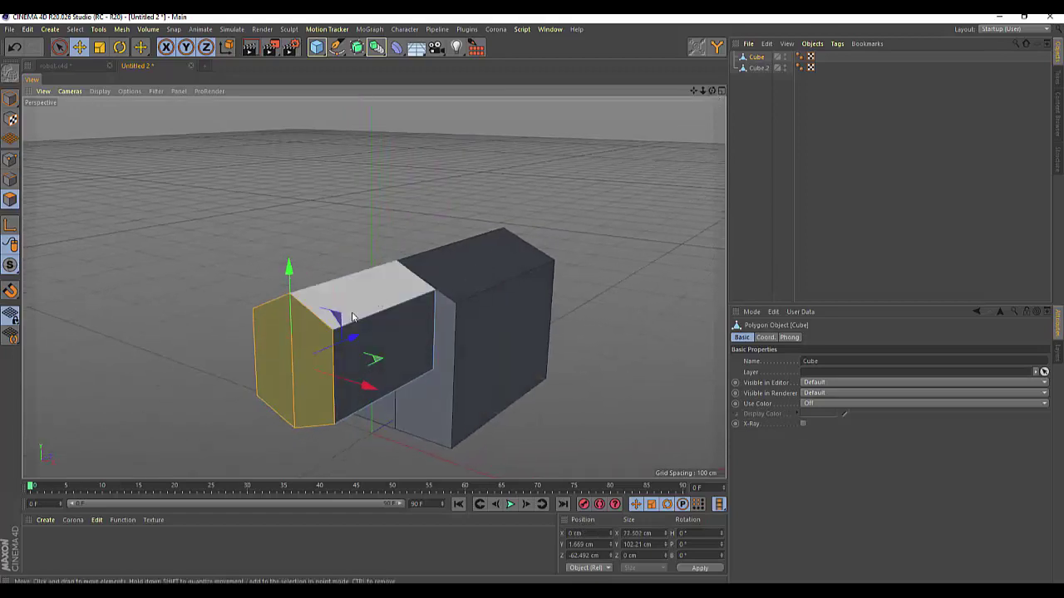
{"action": "left_click_drag", "start_coordinate": [353, 340], "coordinate": [358, 343]}
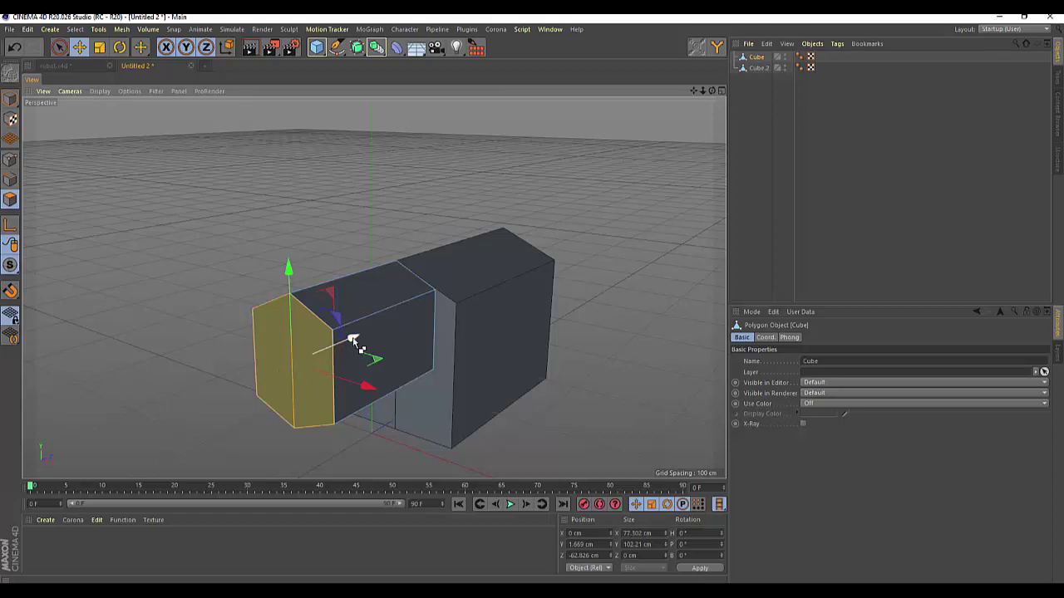
{"action": "key", "text": "ctrl+z"}
Apply Extrude Inner to the front face at 7.5 cm offset, add a second inset, then deselect.
{"action": "right_click", "coordinate": [626, 325]}
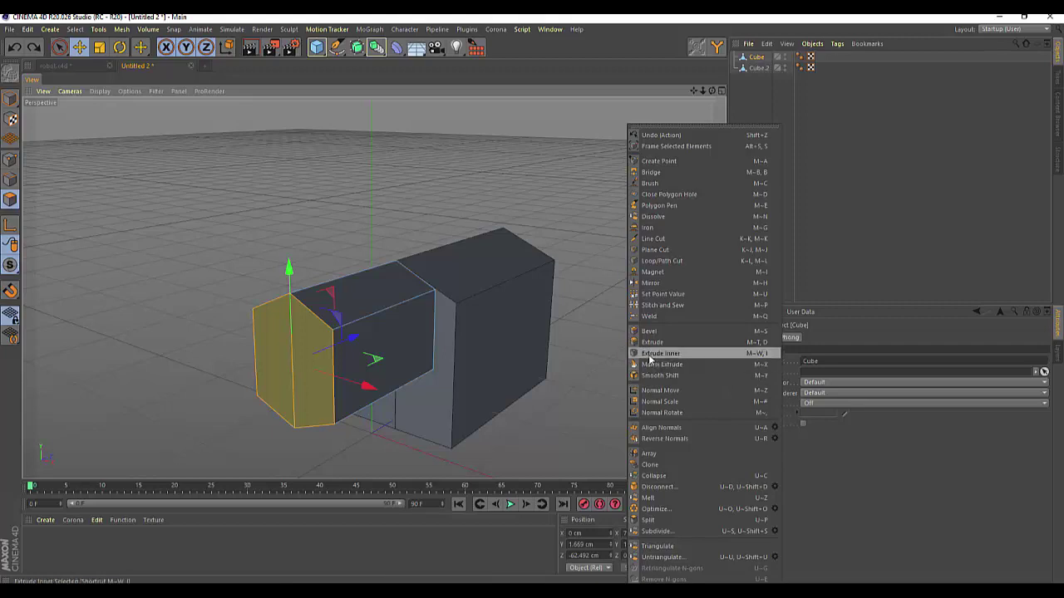
{"action": "left_click", "coordinate": [657, 353]}
{"action": "left_click_drag", "start_coordinate": [498, 349], "coordinate": [532, 350]}
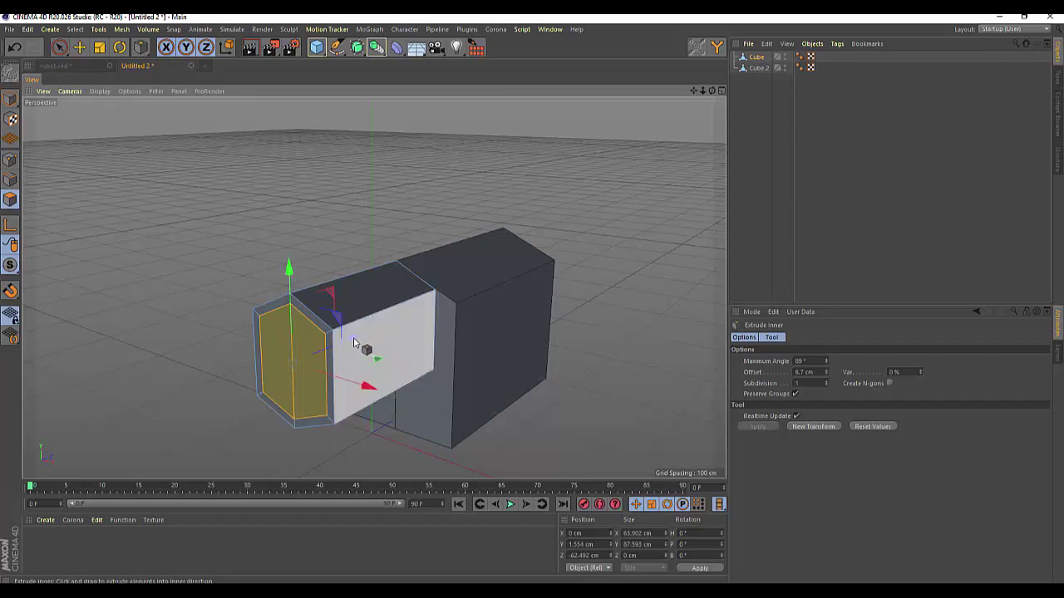
{"action": "mouse_move", "coordinate": [314, 353]}
{"action": "left_mouse_down"}
{"action": "mouse_move", "coordinate": [353, 344]}
{"action": "mouse_move", "coordinate": [349, 355]}
{"action": "mouse_move", "coordinate": [342, 347]}
{"action": "mouse_move", "coordinate": [347, 354]}
{"action": "left_mouse_up"}
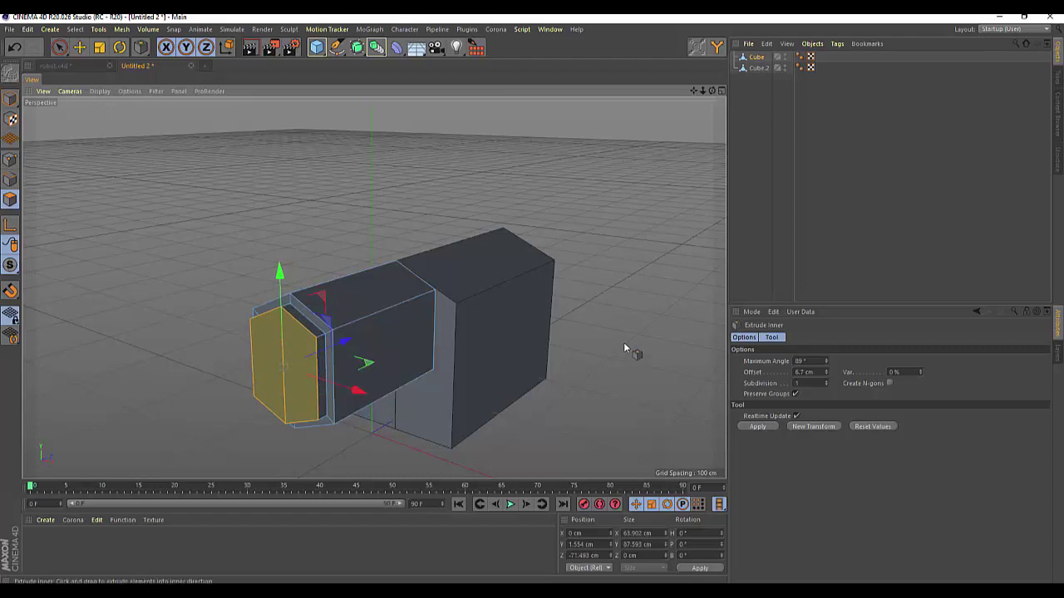
{"action": "left_click_drag", "start_coordinate": [624, 344], "coordinate": [611, 344]}
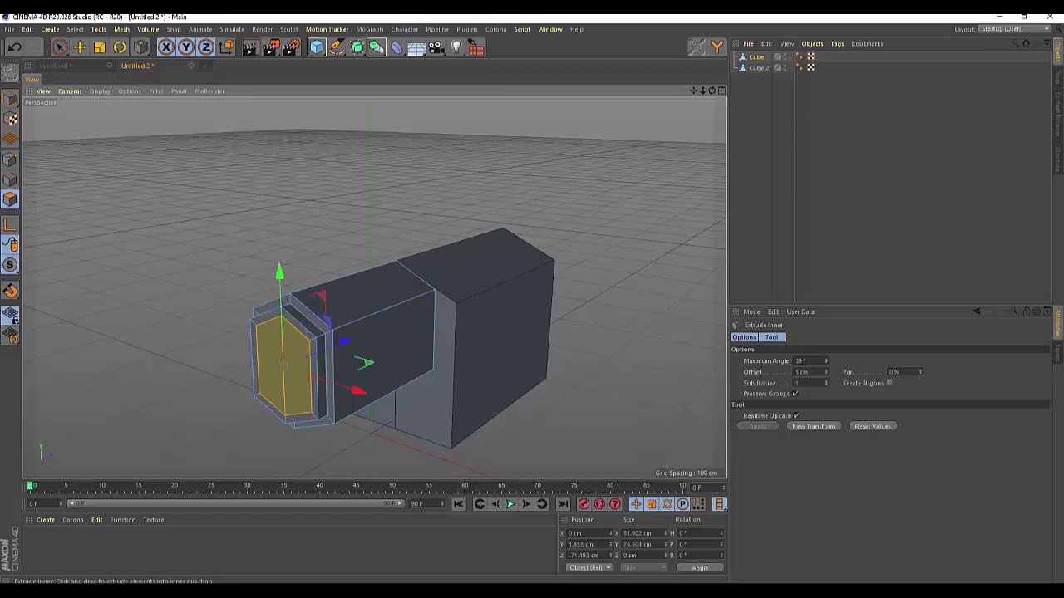
{"action": "left_click_drag", "start_coordinate": [611, 344], "coordinate": [628, 344]}
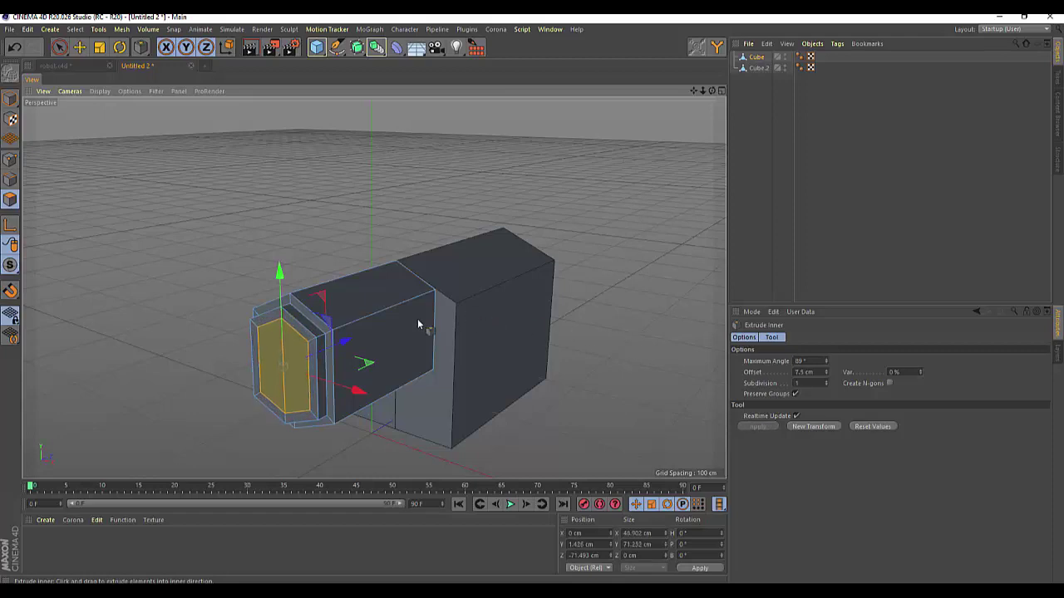
{"action": "left_click_drag", "start_coordinate": [352, 344], "coordinate": [356, 346]}
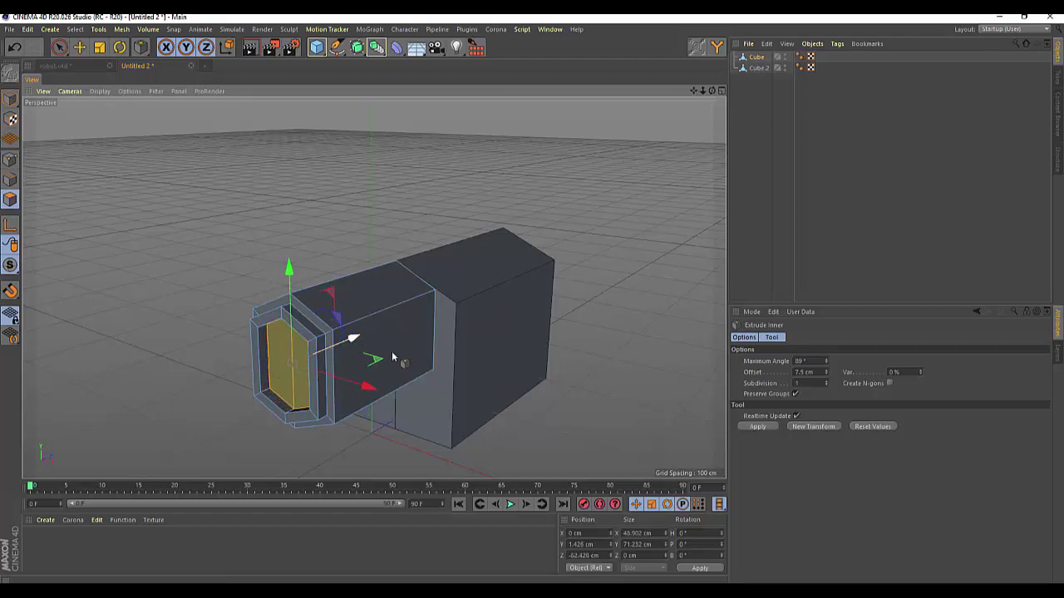
{"action": "left_click", "coordinate": [605, 386]}
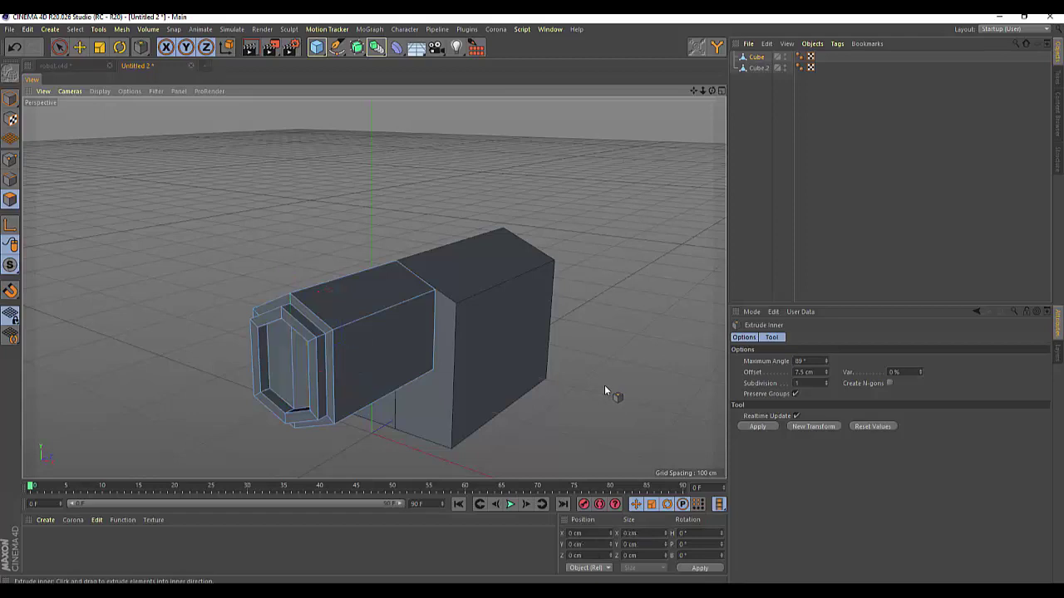
{"action": "left_click_drag", "start_coordinate": [710, 90], "coordinate": [677, 133]}
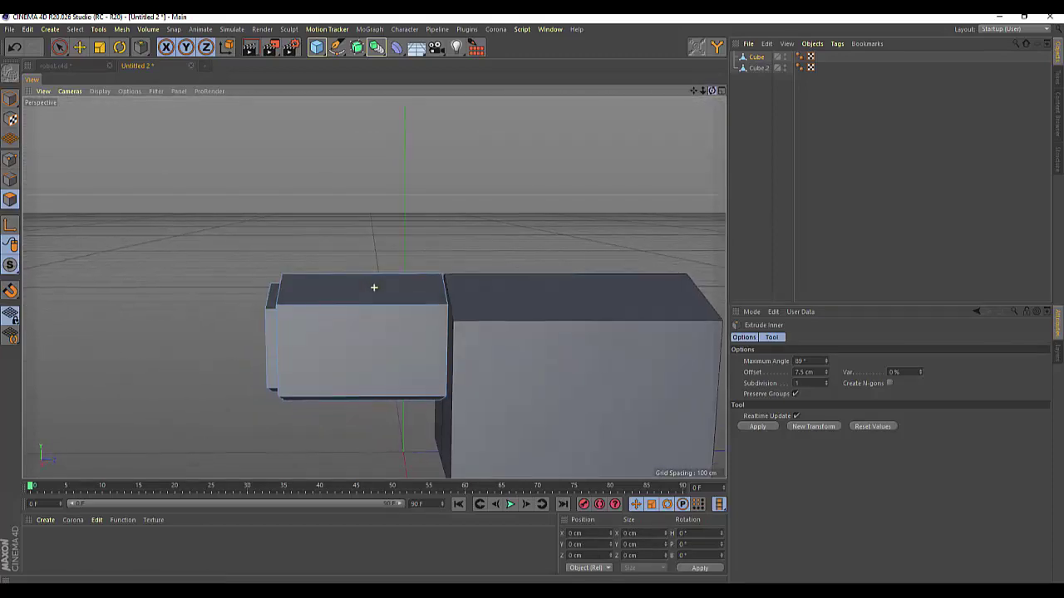
Delete Cube.2, restoring Cube after accidentally deleting it first.
{"action": "mouse_move", "coordinate": [694, 90]}
{"action": "left_mouse_down"}
{"action": "mouse_move", "coordinate": [636, 65]}
{"action": "mouse_move", "coordinate": [698, 93]}
{"action": "left_mouse_up"}
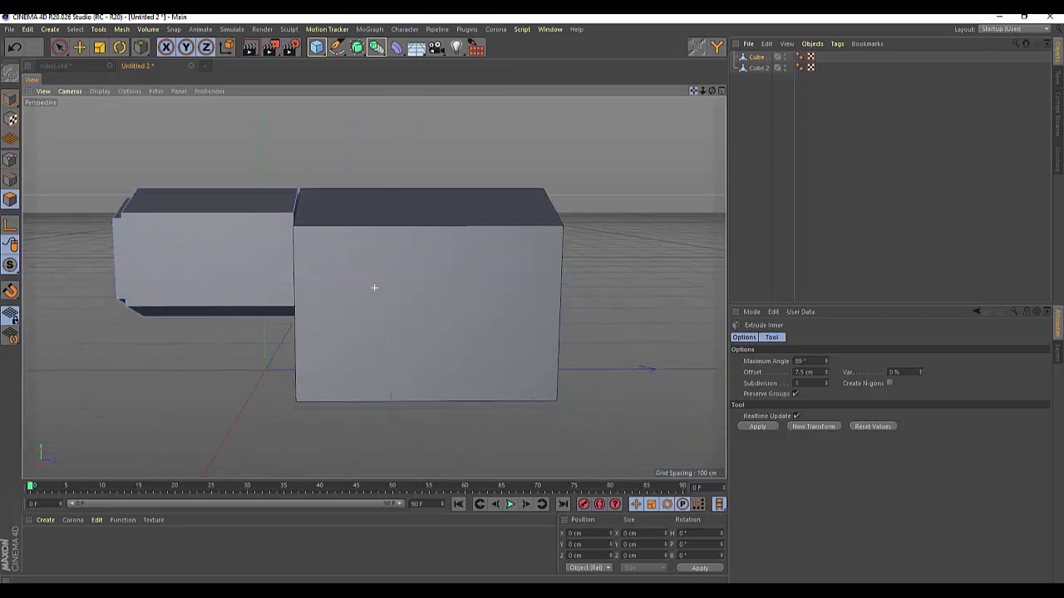
{"action": "left_click", "coordinate": [758, 68]}
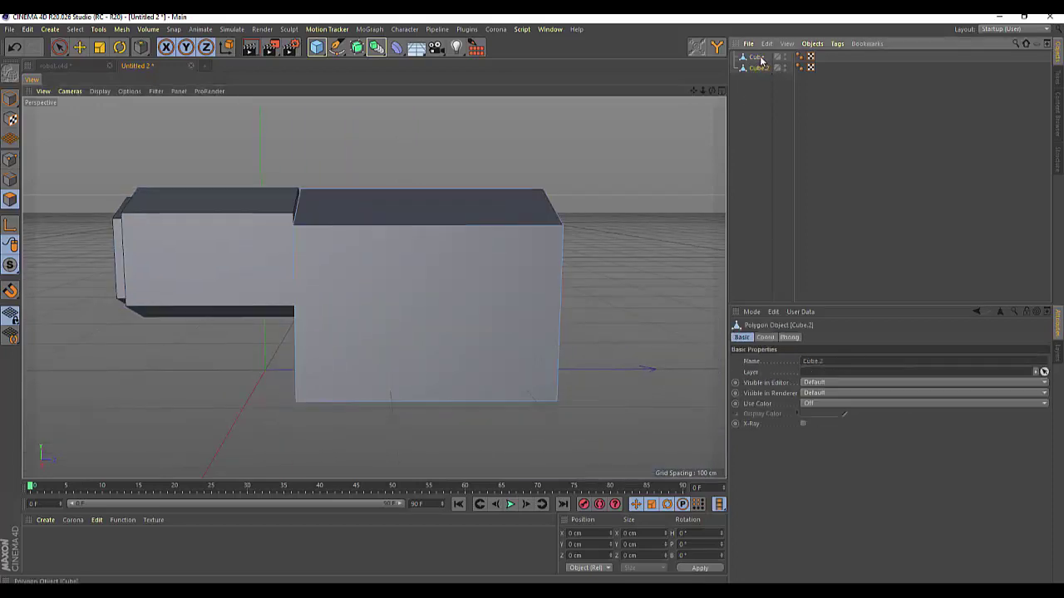
{"action": "left_click", "coordinate": [758, 57]}
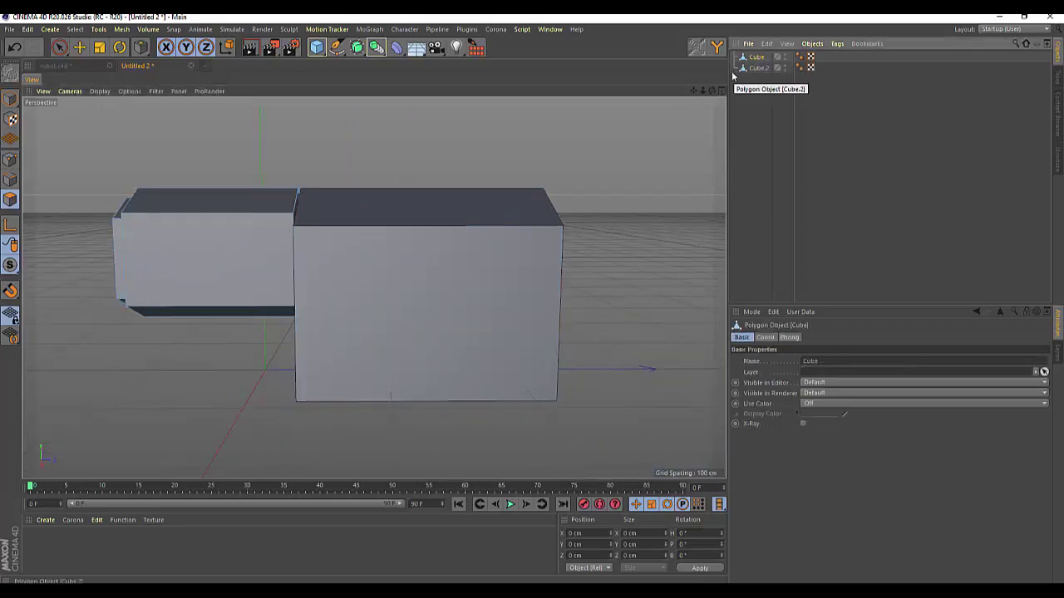
{"action": "left_click_drag", "start_coordinate": [704, 92], "coordinate": [374, 287]}
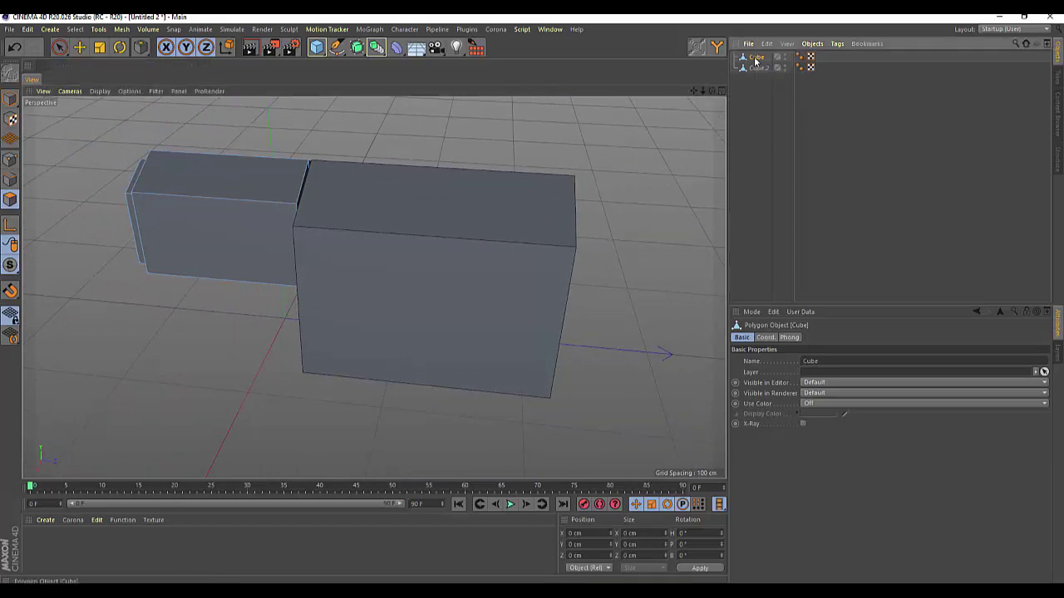
{"action": "key", "text": "Delete"}
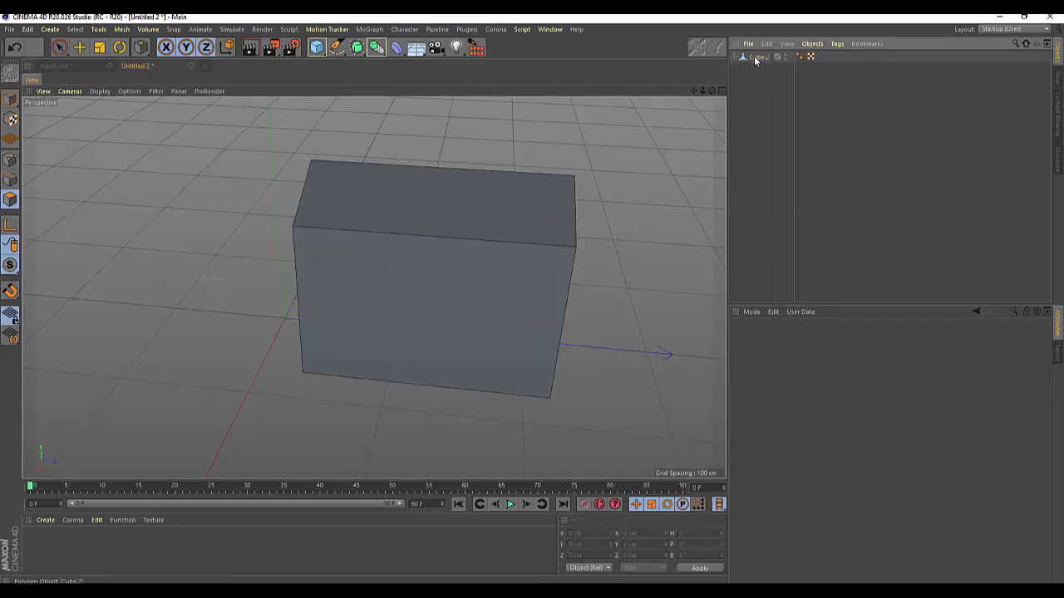
{"action": "key", "text": "ctrl+z"}
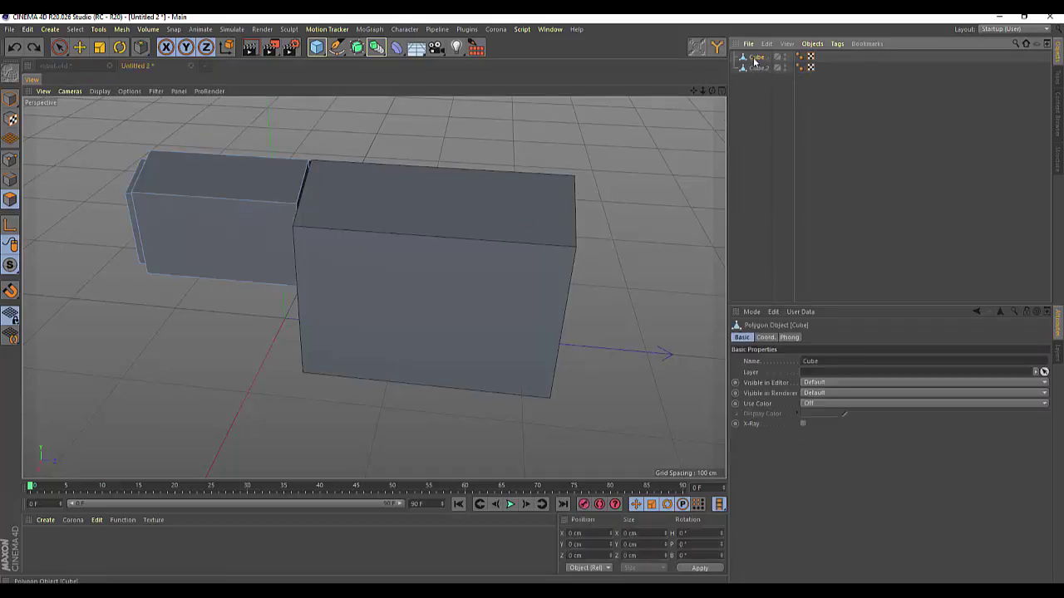
{"action": "left_click", "coordinate": [754, 70]}
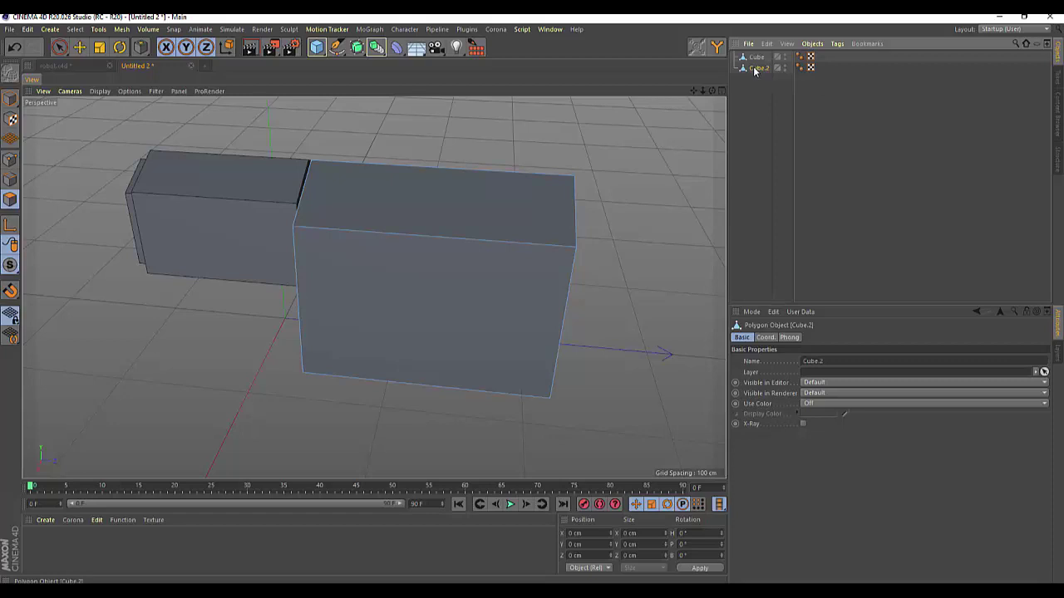
{"action": "key", "text": "Delete"}
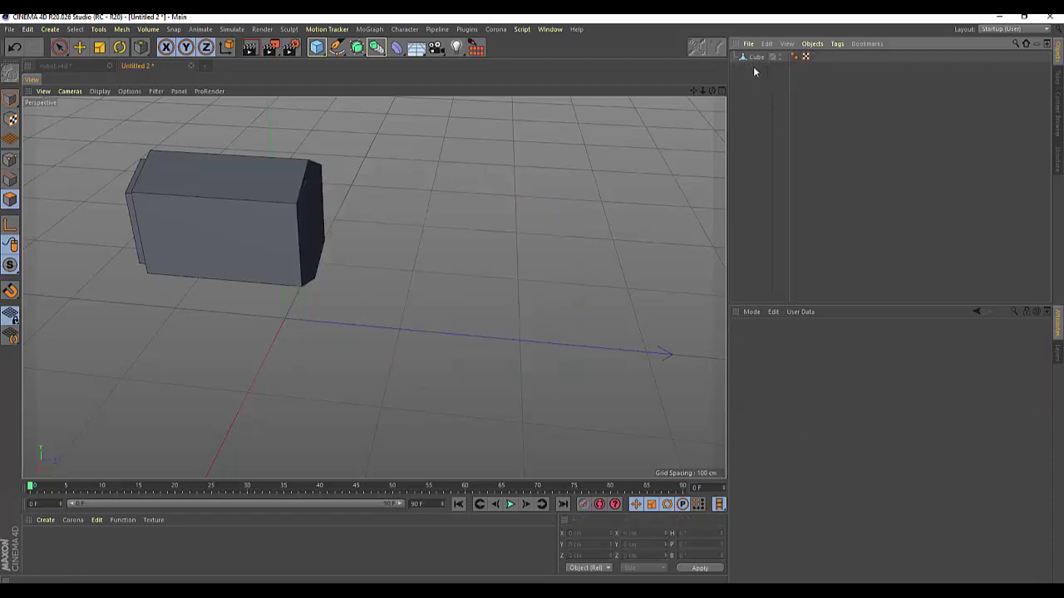
With Live Selection in Polygon mode, select Cube's end-cap face and the adjacent angled face.
{"action": "mouse_move", "coordinate": [710, 89]}
{"action": "left_mouse_down"}
{"action": "mouse_move", "coordinate": [373, 288]}
{"action": "mouse_move", "coordinate": [370, 169]}
{"action": "left_mouse_up"}
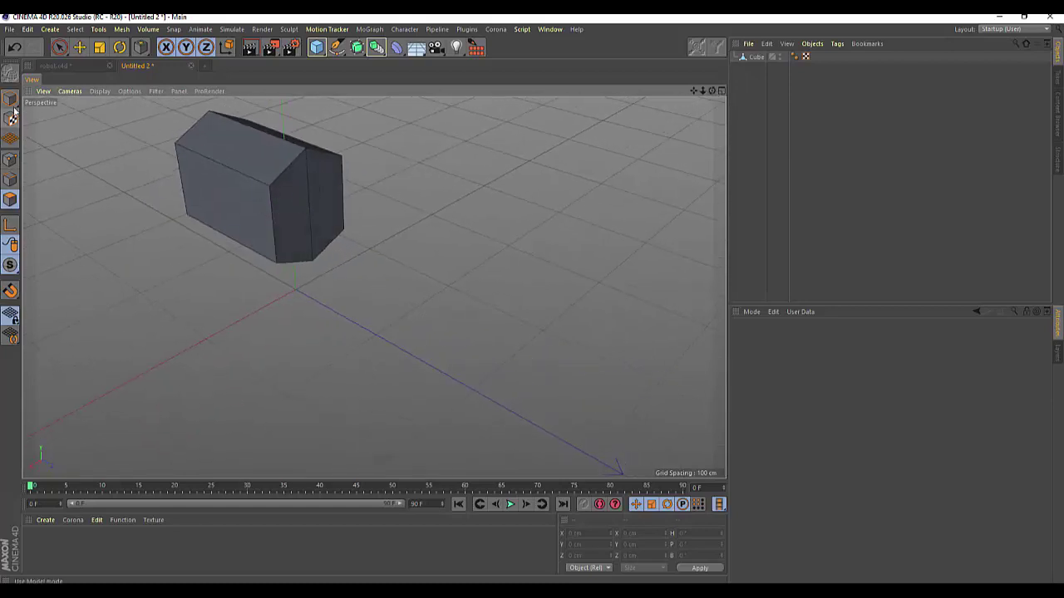
{"action": "left_click", "coordinate": [756, 57]}
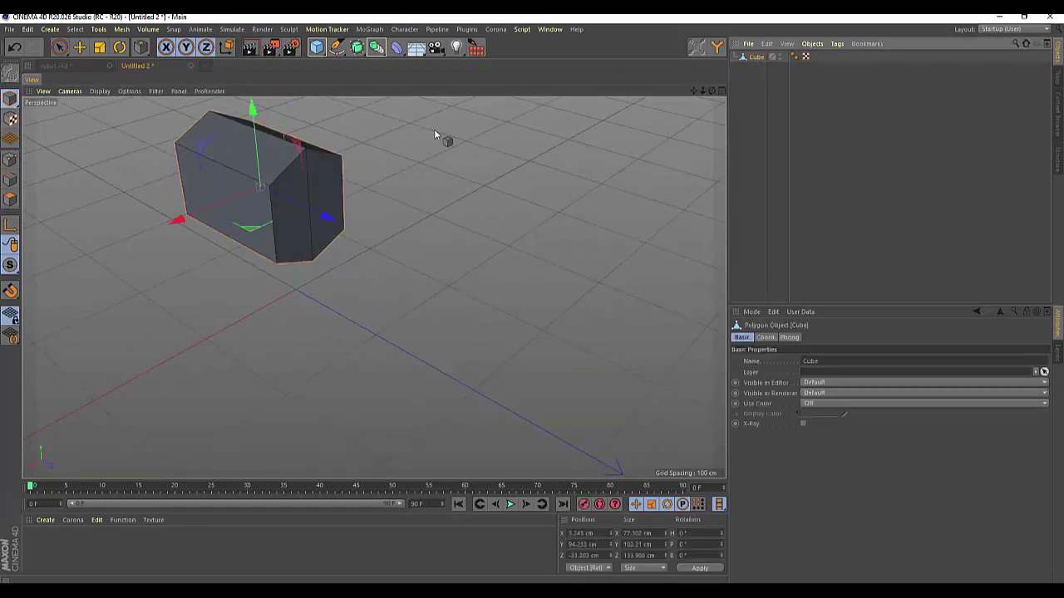
{"action": "left_click", "coordinate": [59, 46]}
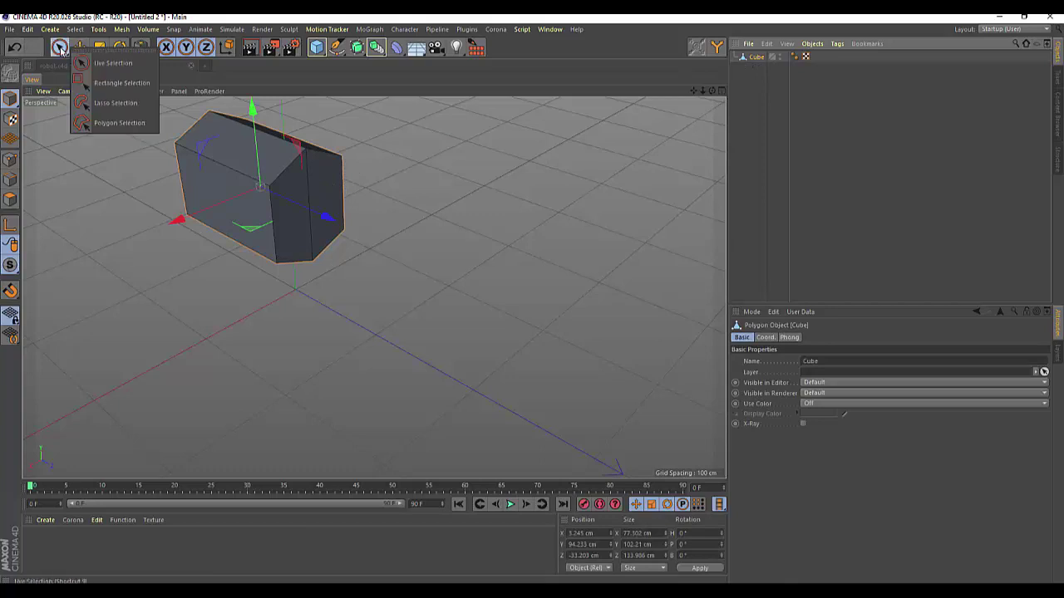
{"action": "left_click", "coordinate": [84, 65]}
{"action": "left_click", "coordinate": [324, 185]}
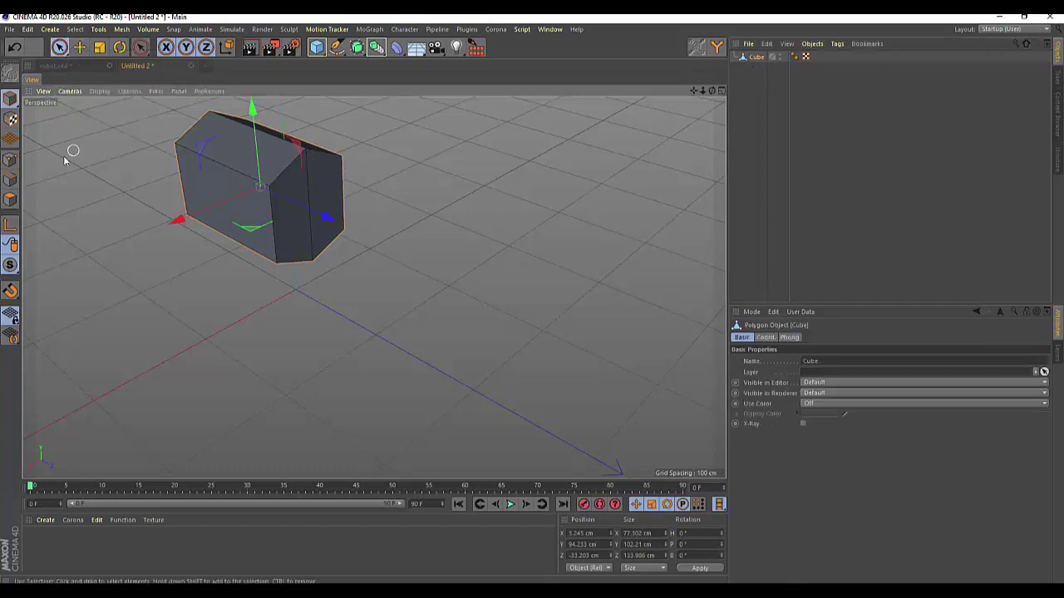
{"action": "left_click", "coordinate": [10, 199]}
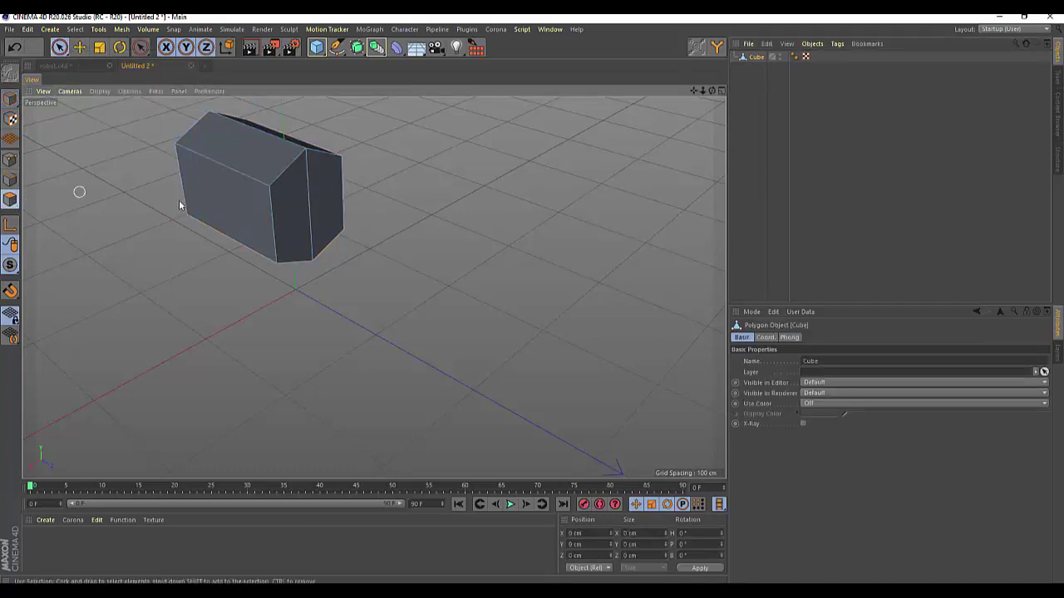
{"action": "left_click", "coordinate": [323, 216]}
{"action": "left_click", "coordinate": [296, 217], "text": "shift"}
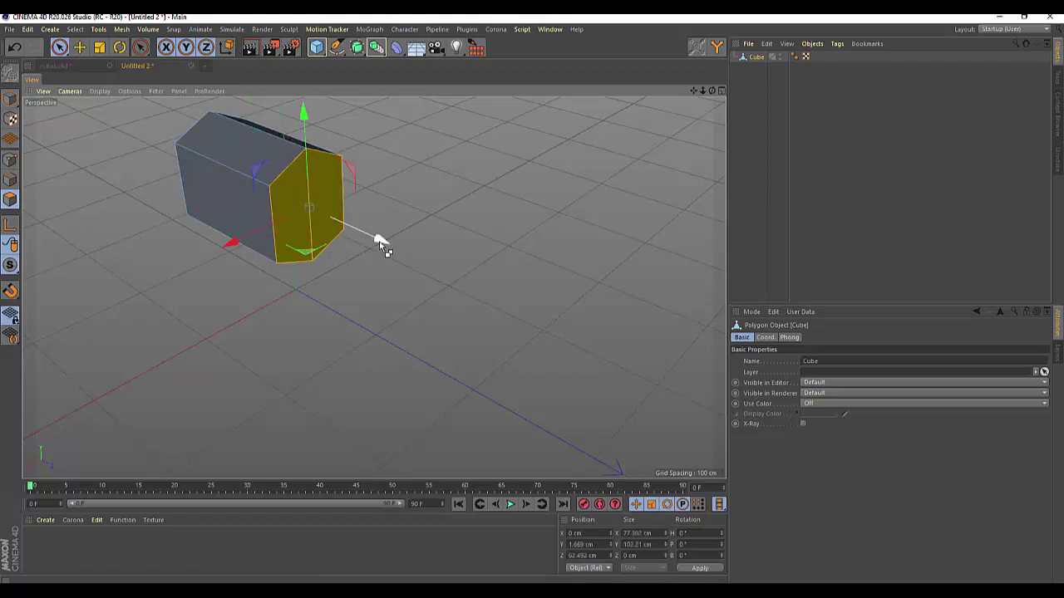
Apply Extrude Inner to the selected end faces with a 2.5 cm offset.
{"action": "right_click", "coordinate": [470, 224]}
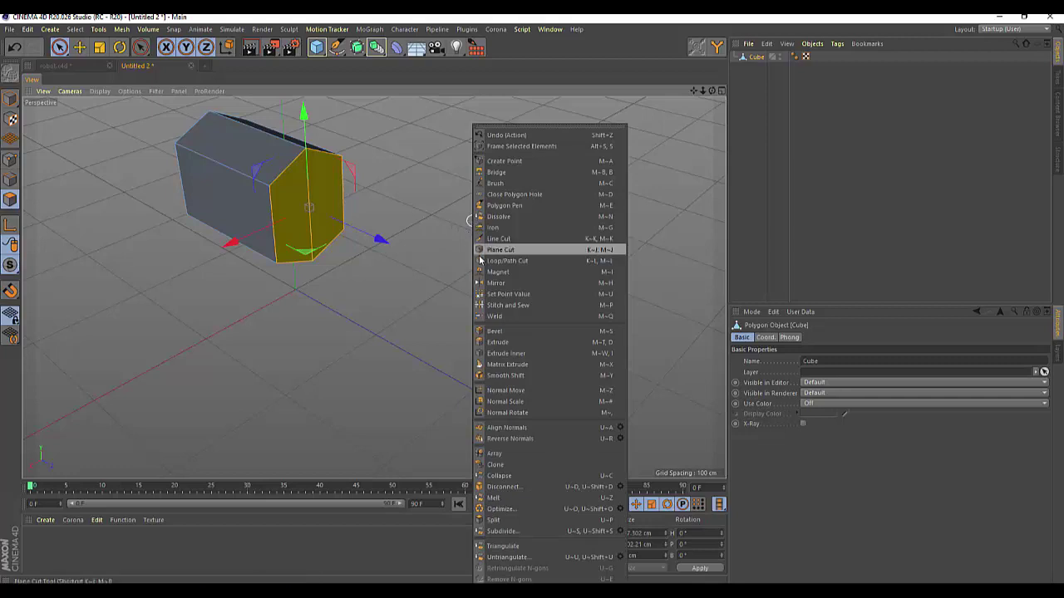
{"action": "left_click", "coordinate": [498, 354]}
{"action": "left_click_drag", "start_coordinate": [472, 230], "coordinate": [490, 230]}
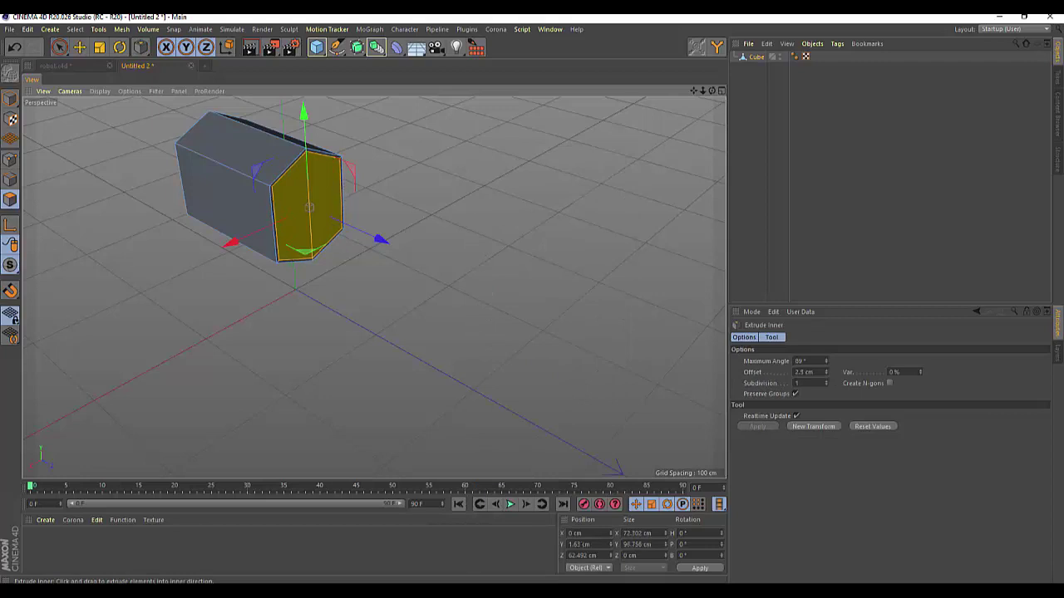
{"action": "left_click_drag", "start_coordinate": [420, 234], "coordinate": [383, 242]}
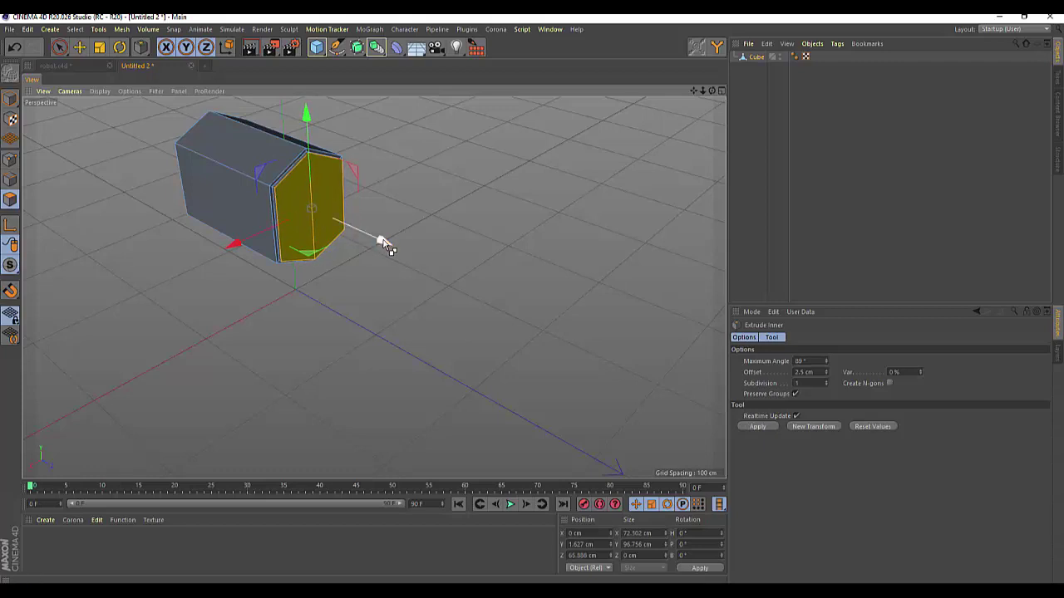
{"action": "left_click_drag", "start_coordinate": [712, 90], "coordinate": [370, 285]}
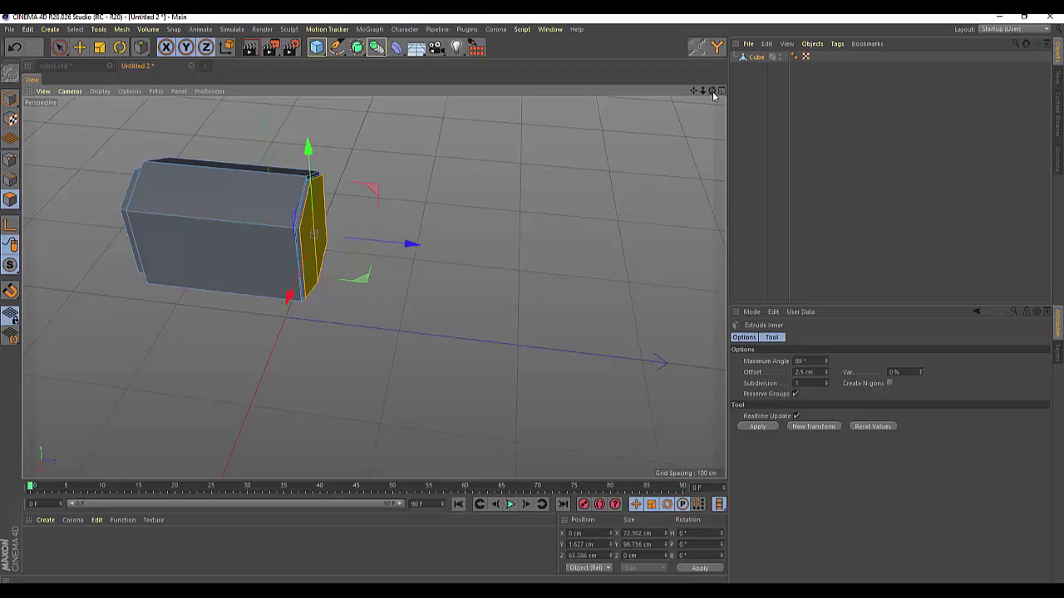
Scale up the selected end face of the beveled box slightly.
{"action": "left_click", "coordinate": [99, 47]}
{"action": "left_click_drag", "start_coordinate": [507, 187], "coordinate": [526, 179]}
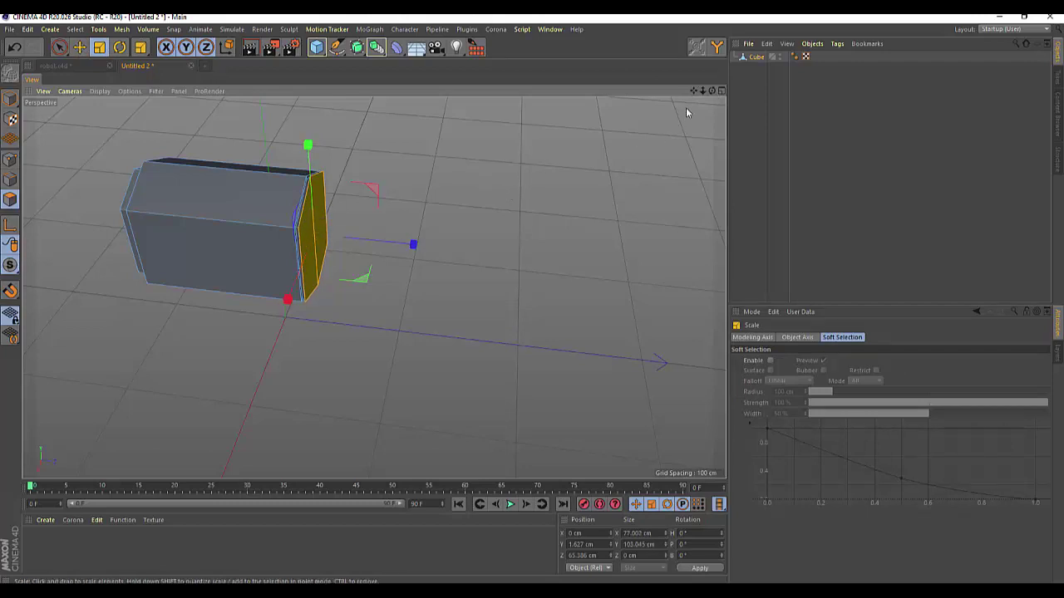
{"action": "left_click_drag", "start_coordinate": [711, 90], "coordinate": [631, 150]}
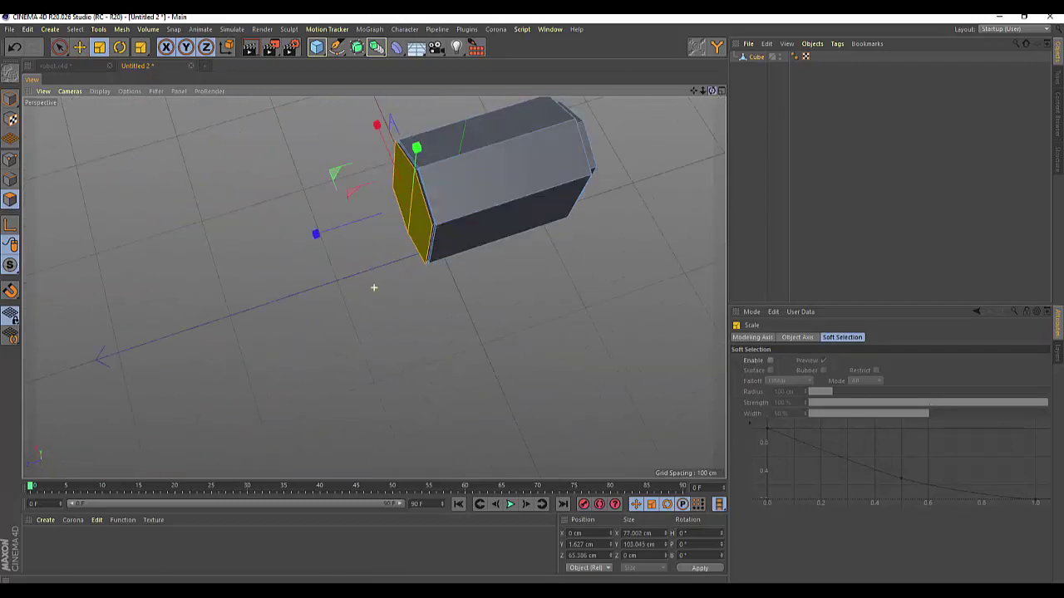
{"action": "left_click_drag", "start_coordinate": [374, 288], "coordinate": [713, 93]}
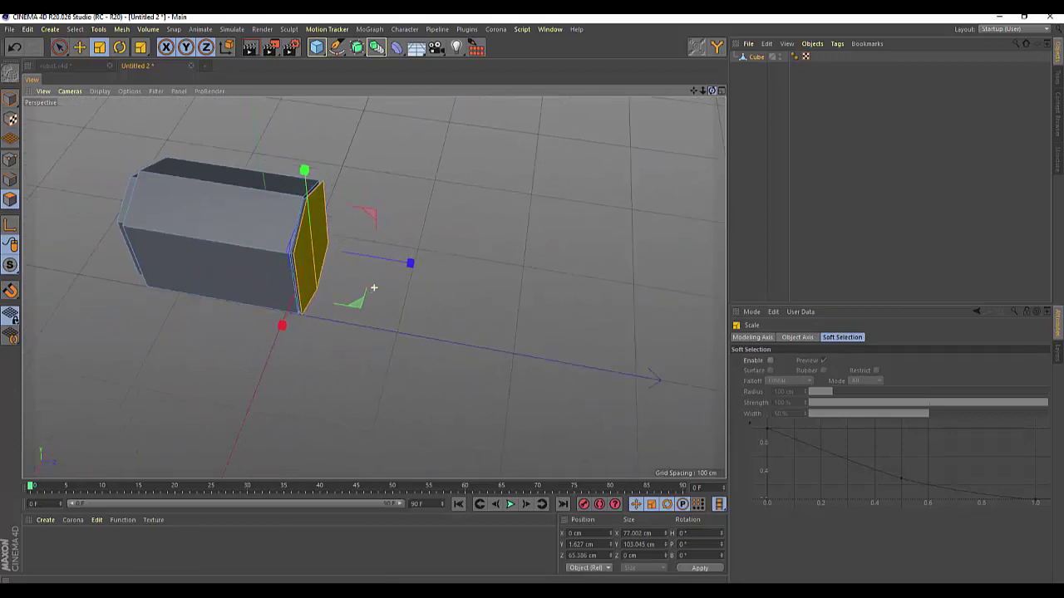
{"action": "key", "text": "ctrl+z"}
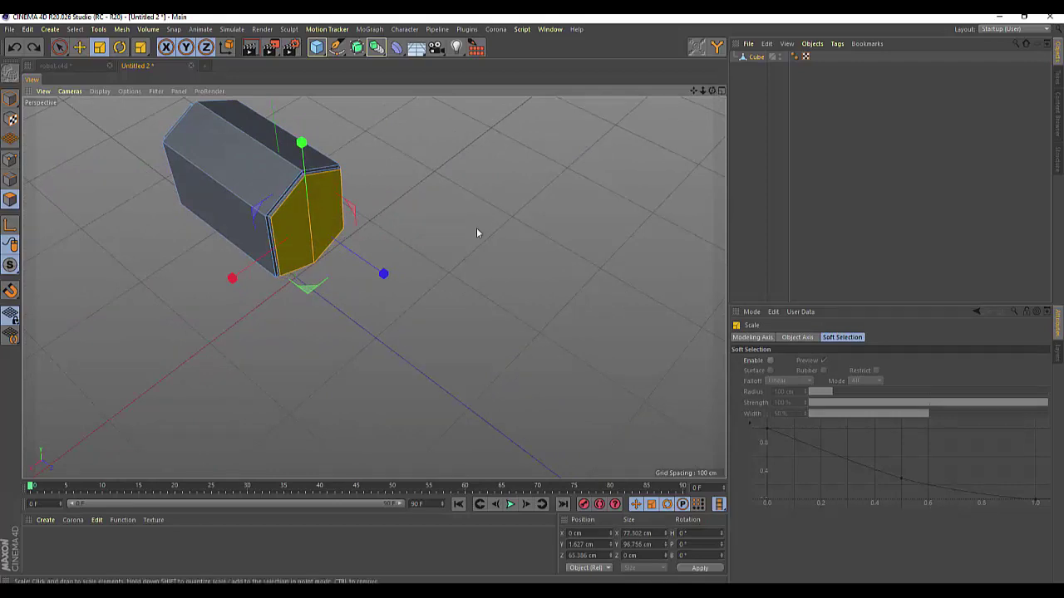
{"action": "left_click_drag", "start_coordinate": [465, 254], "coordinate": [491, 237]}
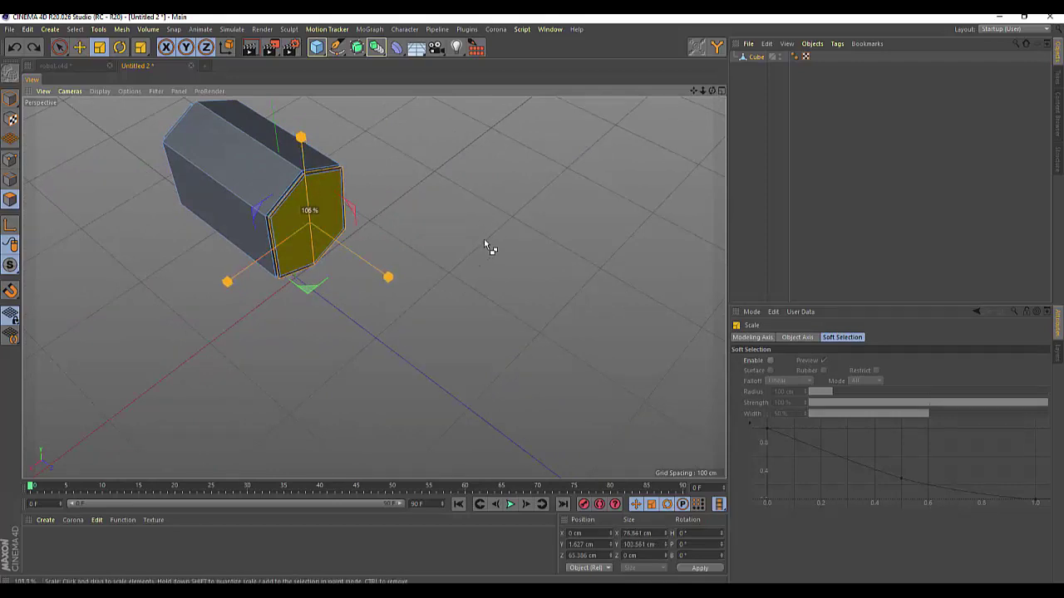
{"action": "left_click_drag", "start_coordinate": [491, 236], "coordinate": [489, 240]}
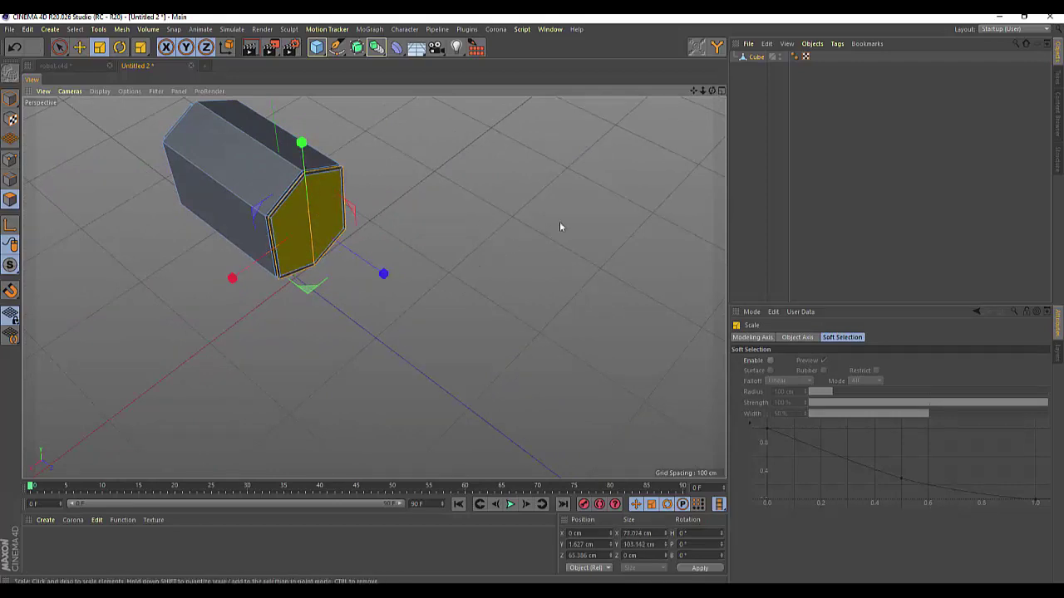
{"action": "left_click_drag", "start_coordinate": [712, 90], "coordinate": [711, 91]}
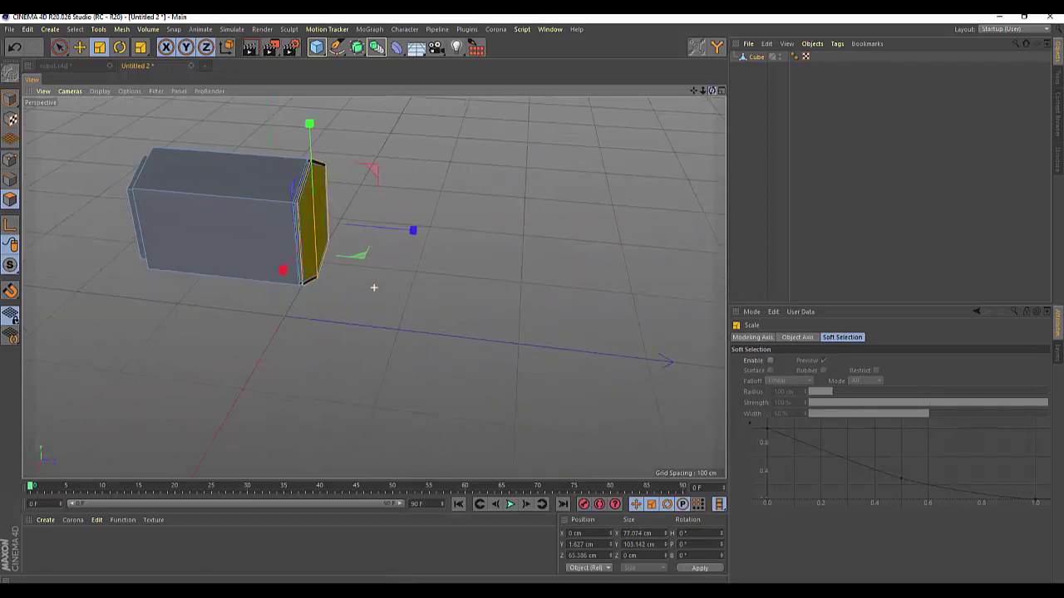
{"action": "left_click_drag", "start_coordinate": [711, 90], "coordinate": [711, 92]}
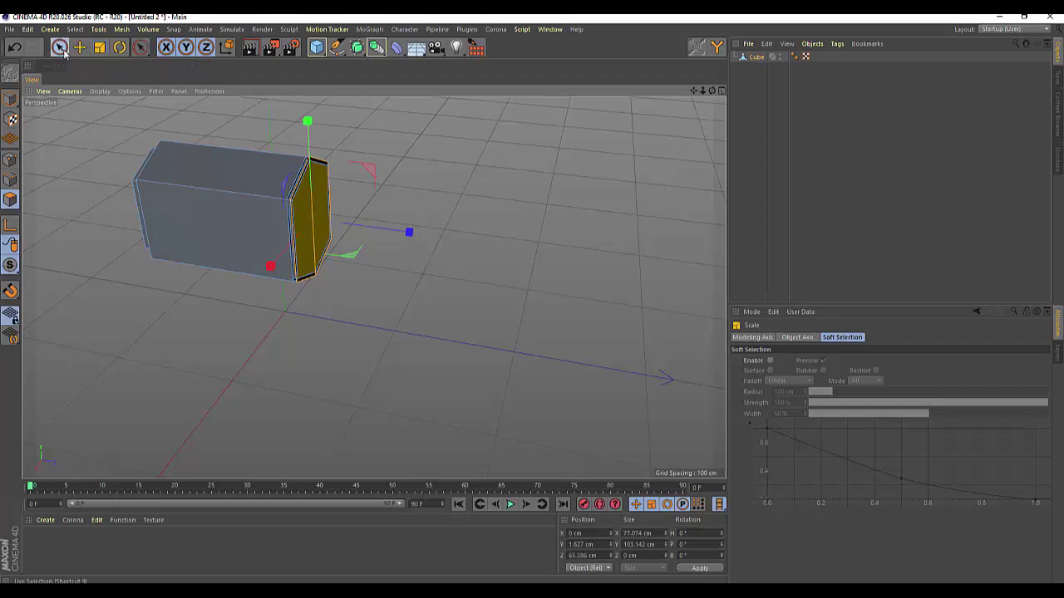
Ctrl-drag the end face outward to extrude a second section ending at Z 190.523 cm.
{"action": "left_click", "coordinate": [59, 47]}
{"action": "mouse_move", "coordinate": [409, 234]}
{"action": "left_mouse_down", "text": "ctrl"}
{"action": "mouse_move", "coordinate": [460, 260]}
{"action": "mouse_move", "coordinate": [581, 275]}
{"action": "left_mouse_up", "text": "ctrl"}
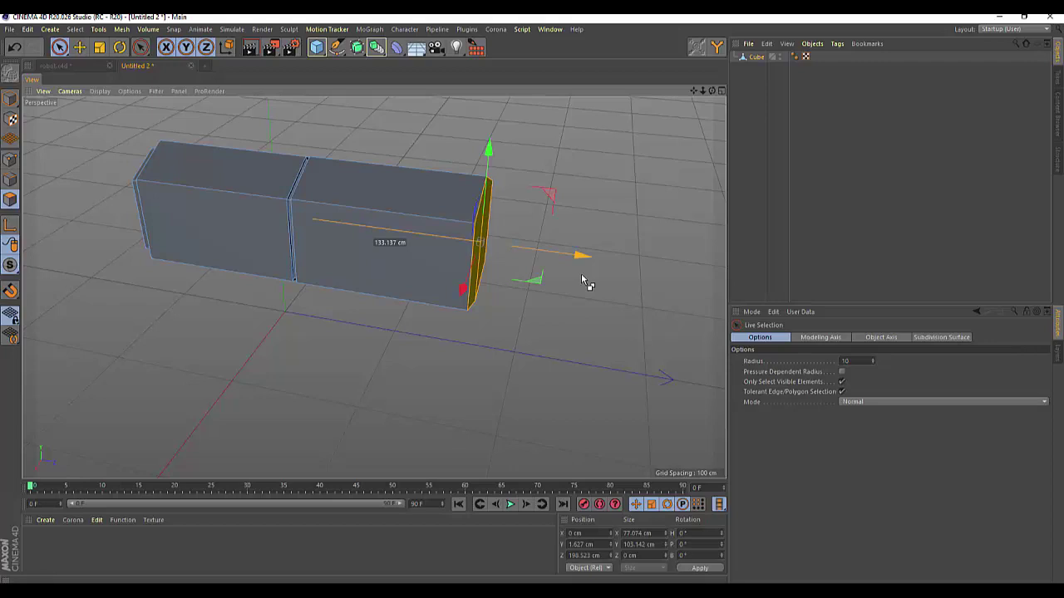
{"action": "left_click_drag", "start_coordinate": [582, 278], "coordinate": [581, 278], "text": "ctrl"}
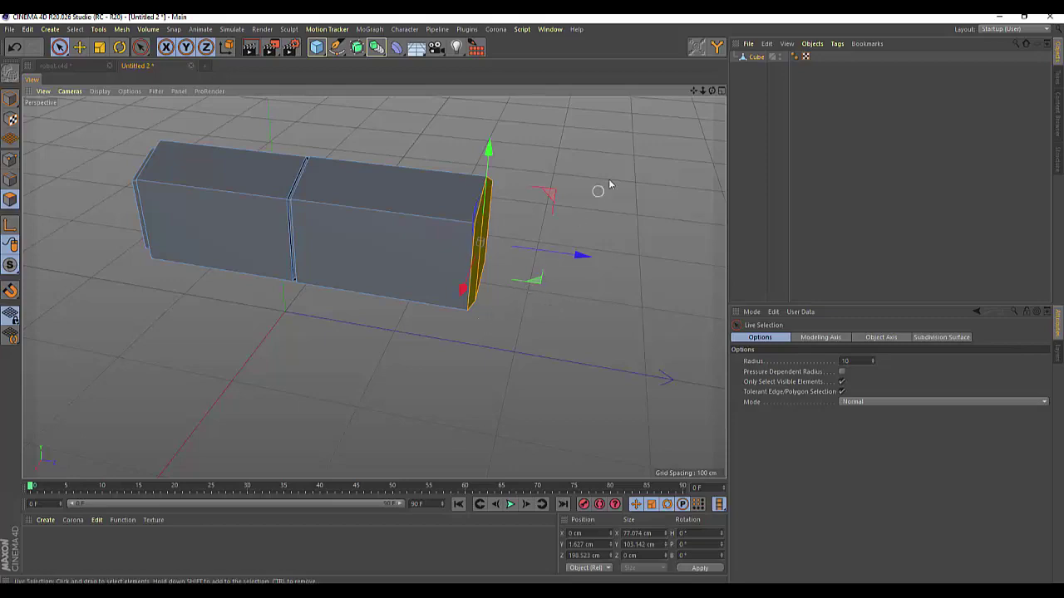
{"action": "left_click_drag", "start_coordinate": [712, 90], "coordinate": [374, 288]}
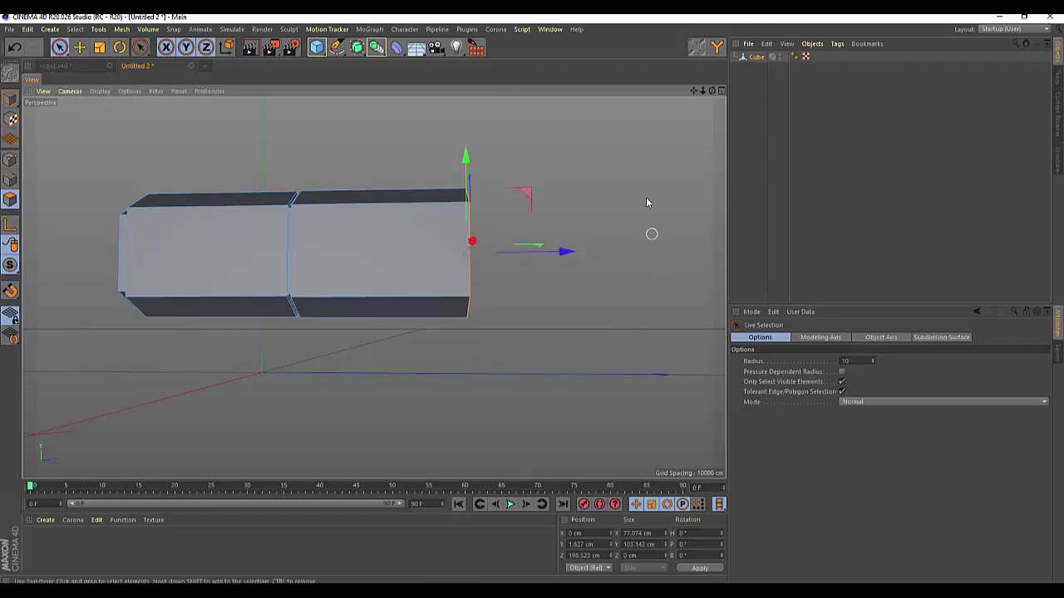
{"action": "left_click_drag", "start_coordinate": [713, 96], "coordinate": [374, 288]}
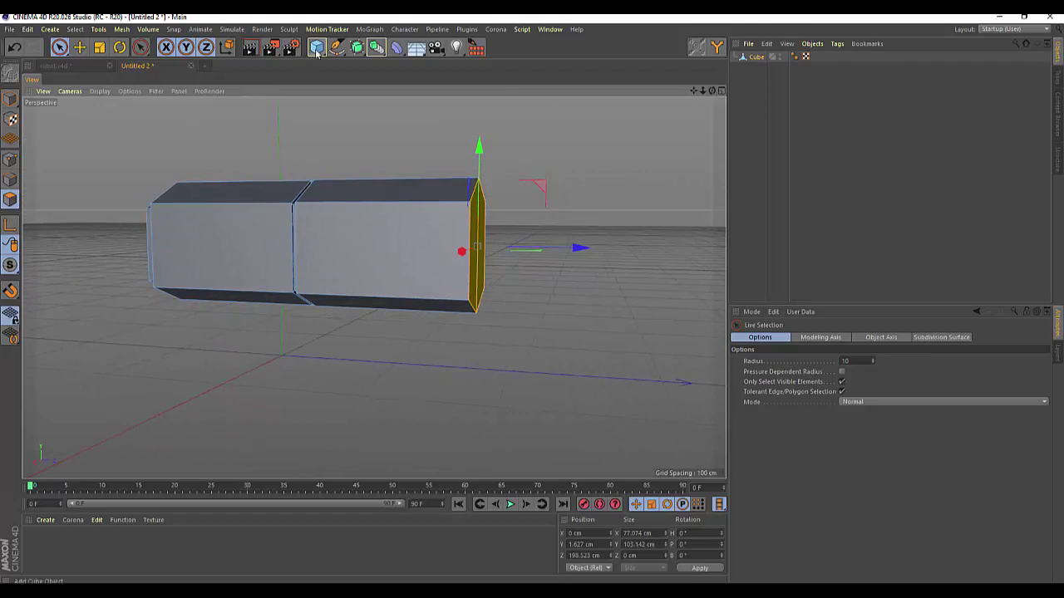
Add Cube.1, slide it against the body's side, and narrow it to 93 cm along X.
{"action": "left_click", "coordinate": [317, 47]}
{"action": "left_click", "coordinate": [397, 67]}
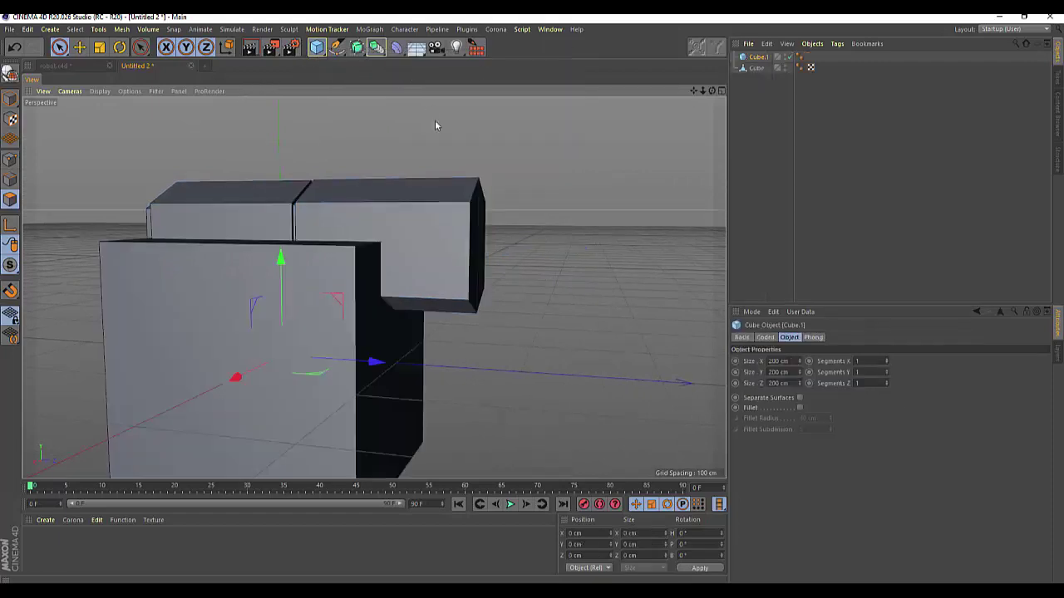
{"action": "mouse_move", "coordinate": [374, 363]}
{"action": "left_mouse_down"}
{"action": "mouse_move", "coordinate": [573, 388]}
{"action": "mouse_move", "coordinate": [566, 374]}
{"action": "left_mouse_up"}
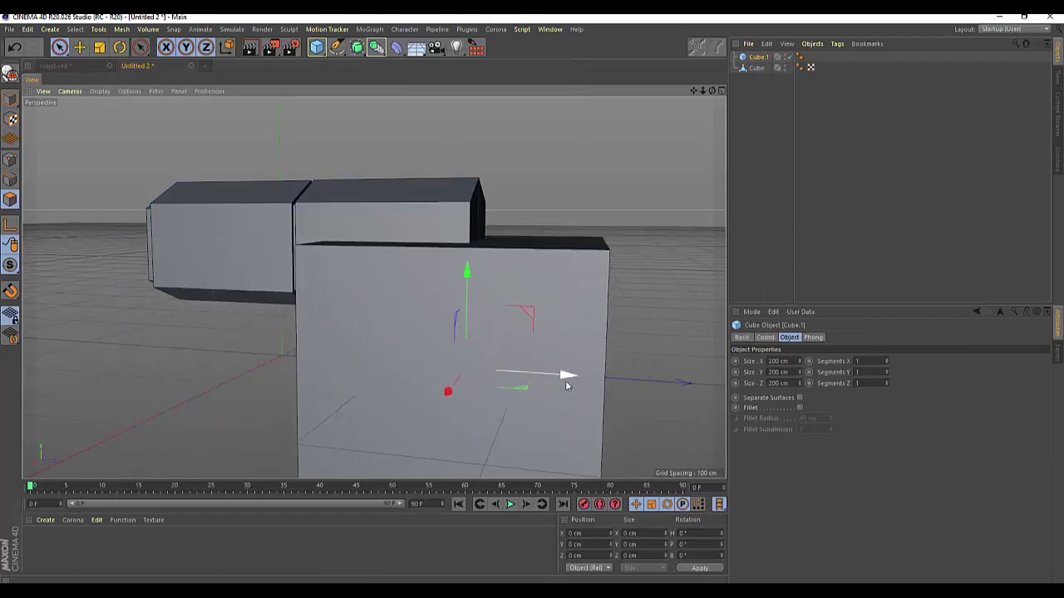
{"action": "left_click_drag", "start_coordinate": [472, 270], "coordinate": [475, 242]}
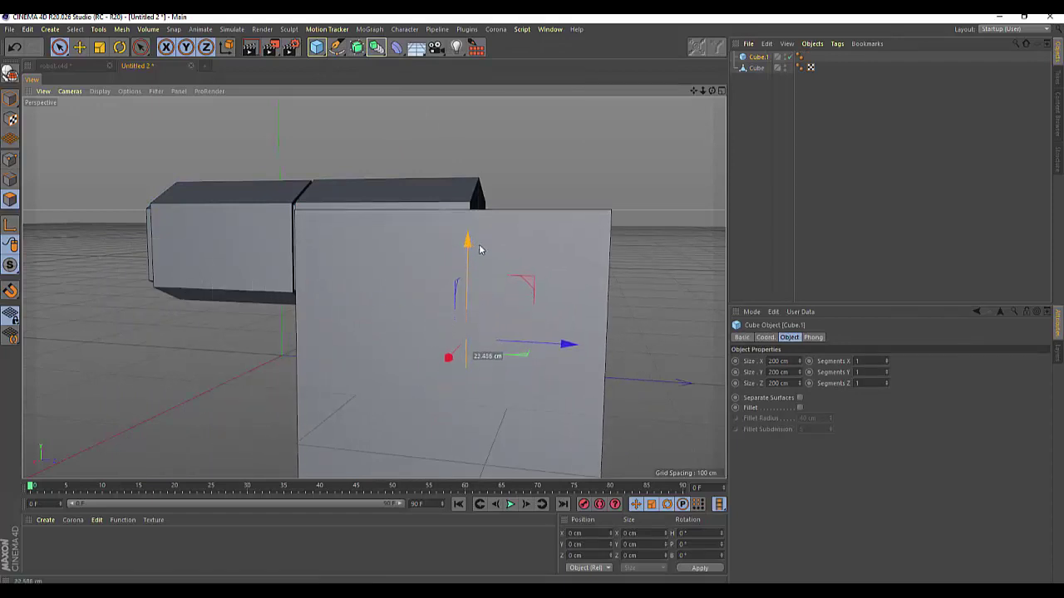
{"action": "left_click_drag", "start_coordinate": [564, 349], "coordinate": [581, 351]}
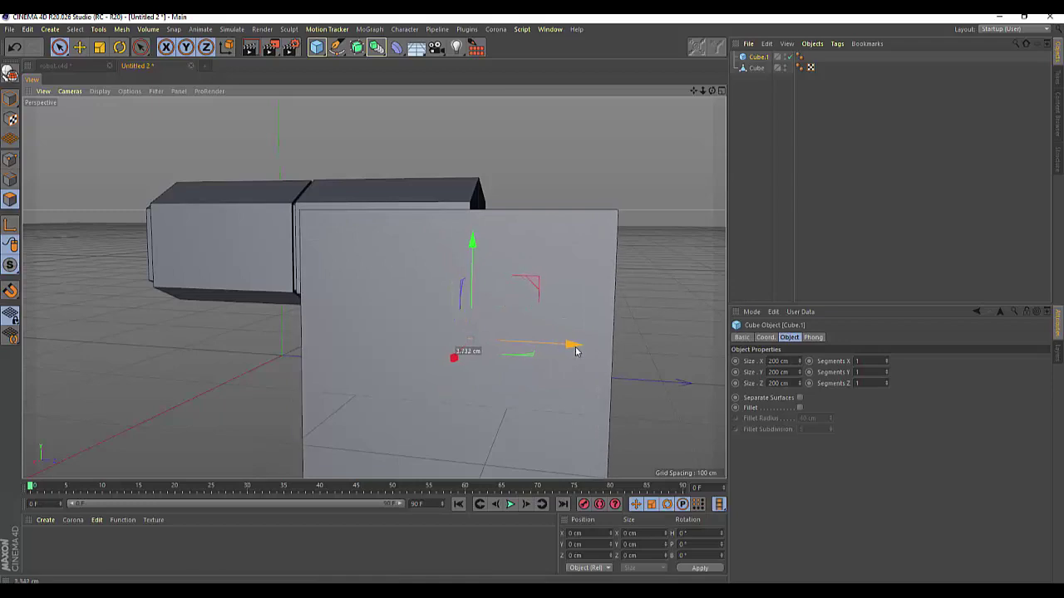
{"action": "left_click_drag", "start_coordinate": [373, 285], "coordinate": [426, 276], "text": "alt"}
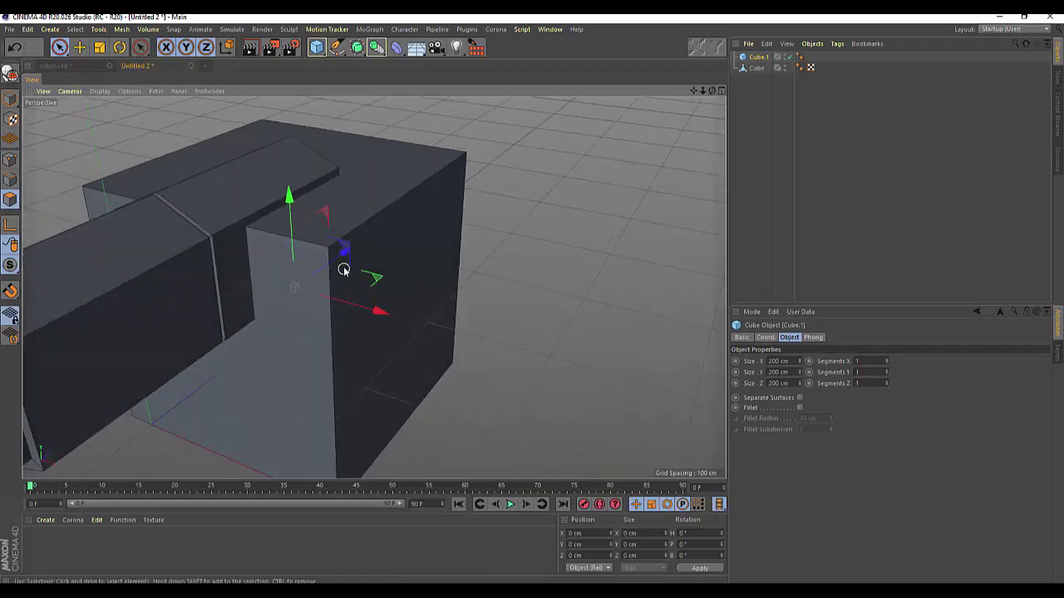
{"action": "left_click_drag", "start_coordinate": [344, 249], "coordinate": [335, 266]}
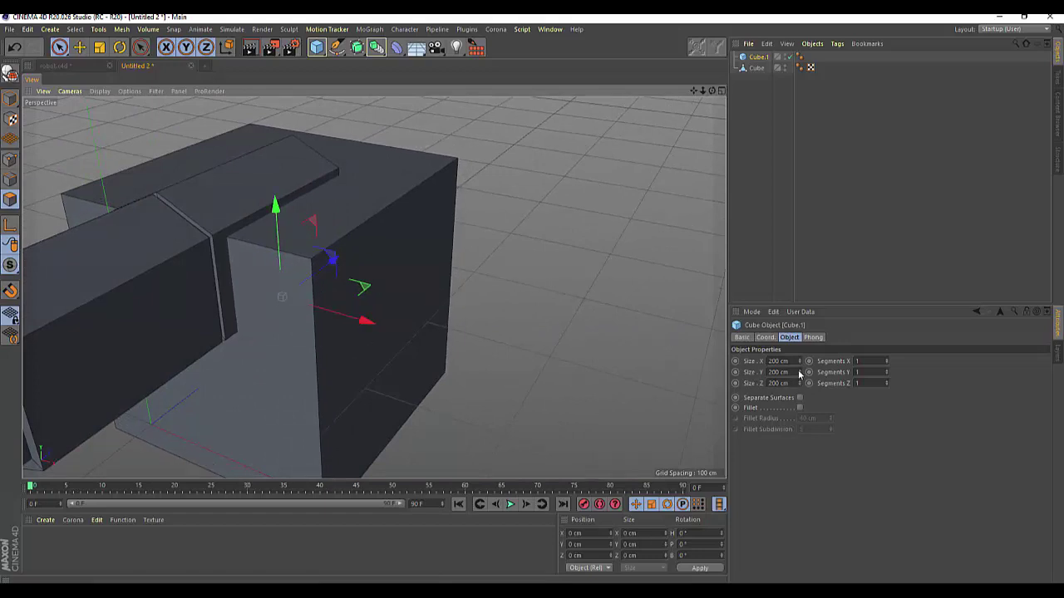
{"action": "mouse_move", "coordinate": [803, 364]}
{"action": "left_mouse_down"}
{"action": "mouse_move", "coordinate": [773, 364]}
{"action": "mouse_move", "coordinate": [801, 361]}
{"action": "left_mouse_up"}
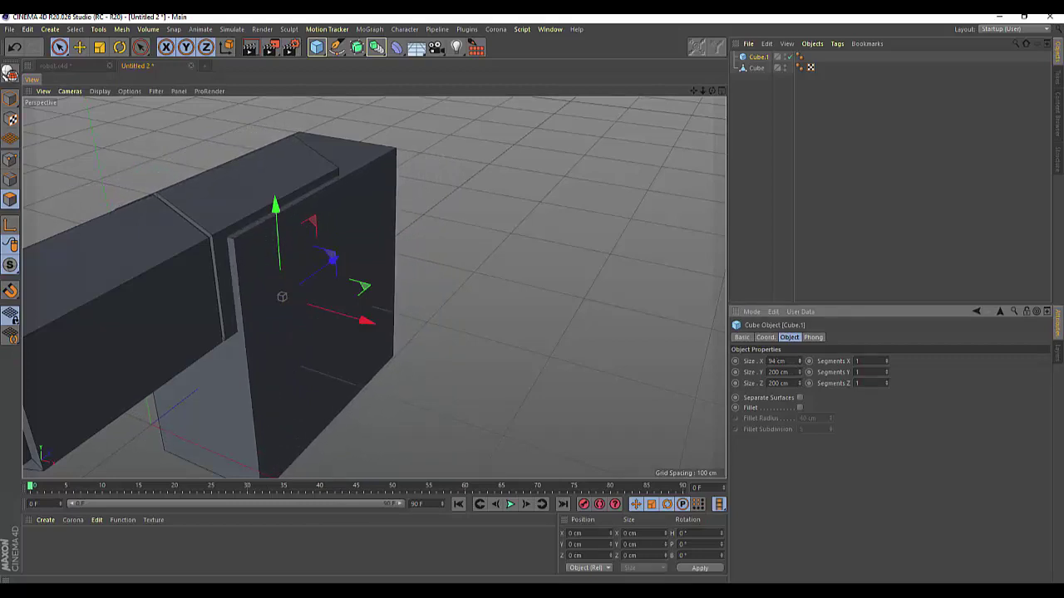
Enable Fillet on Cube.1 with a 2 cm radius and 2 subdivisions.
{"action": "left_click", "coordinate": [800, 408]}
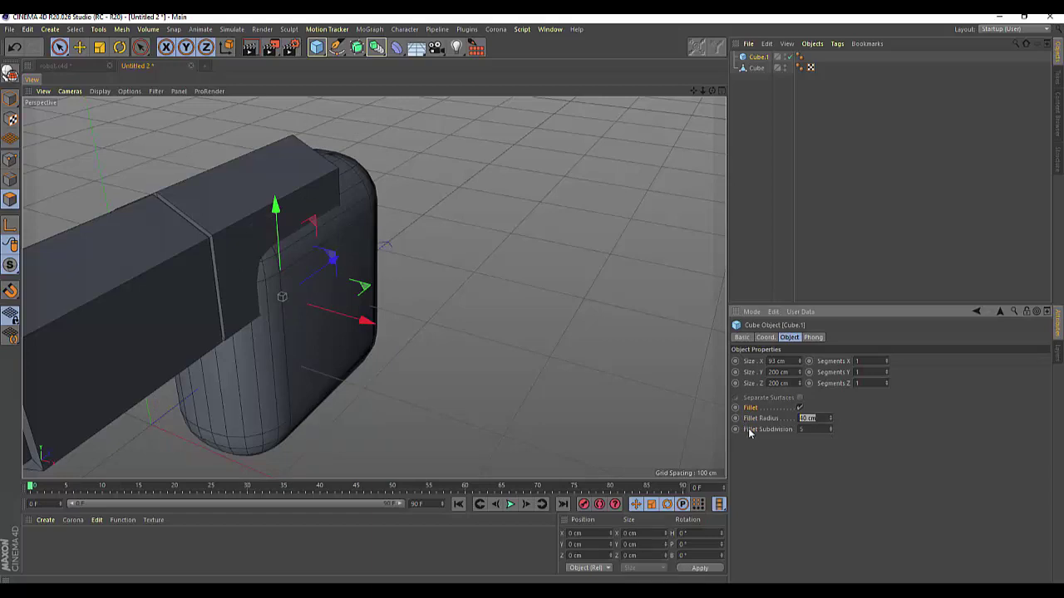
{"action": "type", "text": "2"}
{"action": "key", "text": "Return"}
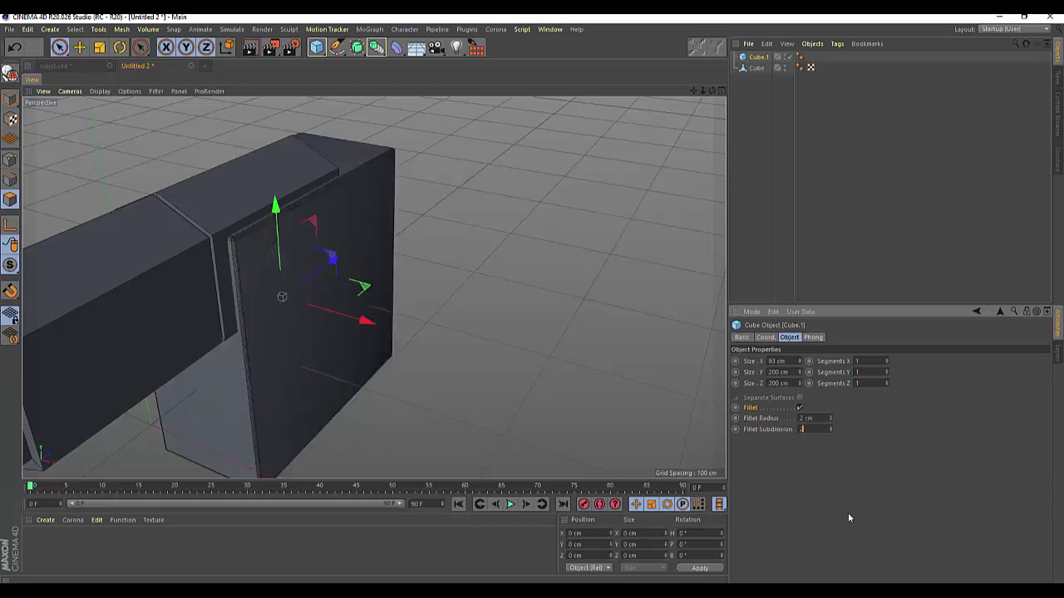
{"action": "type", "text": "2"}
{"action": "key", "text": "Return"}
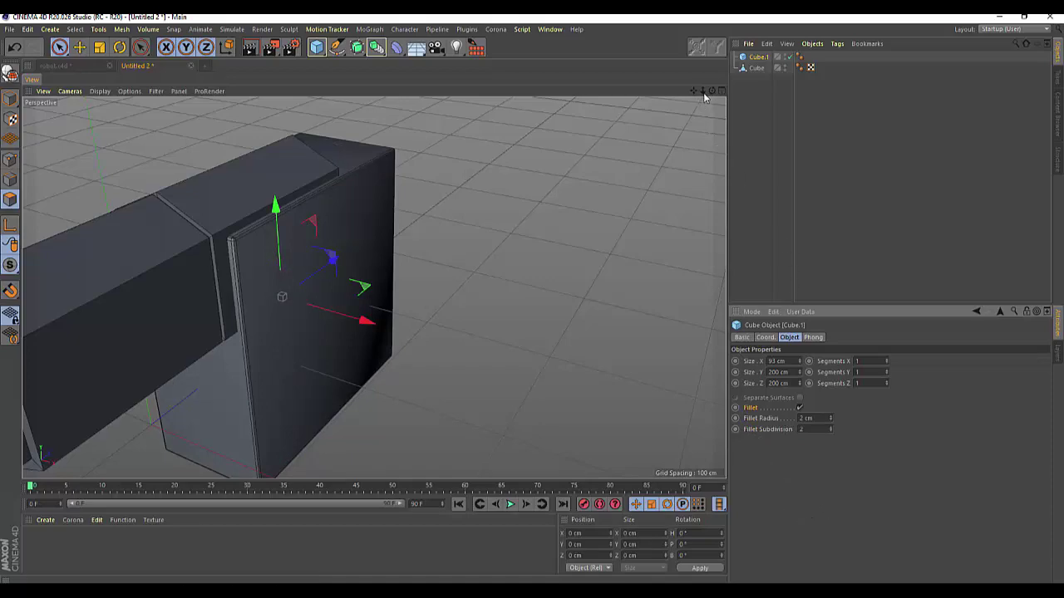
{"action": "left_click_drag", "start_coordinate": [703, 92], "coordinate": [373, 285]}
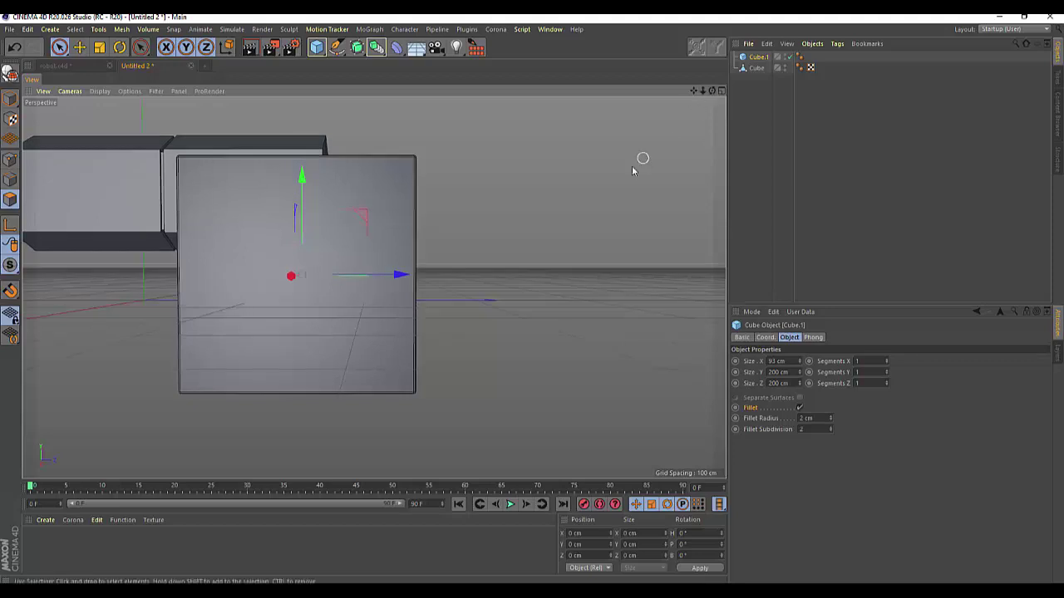
{"action": "left_click", "coordinate": [757, 56]}
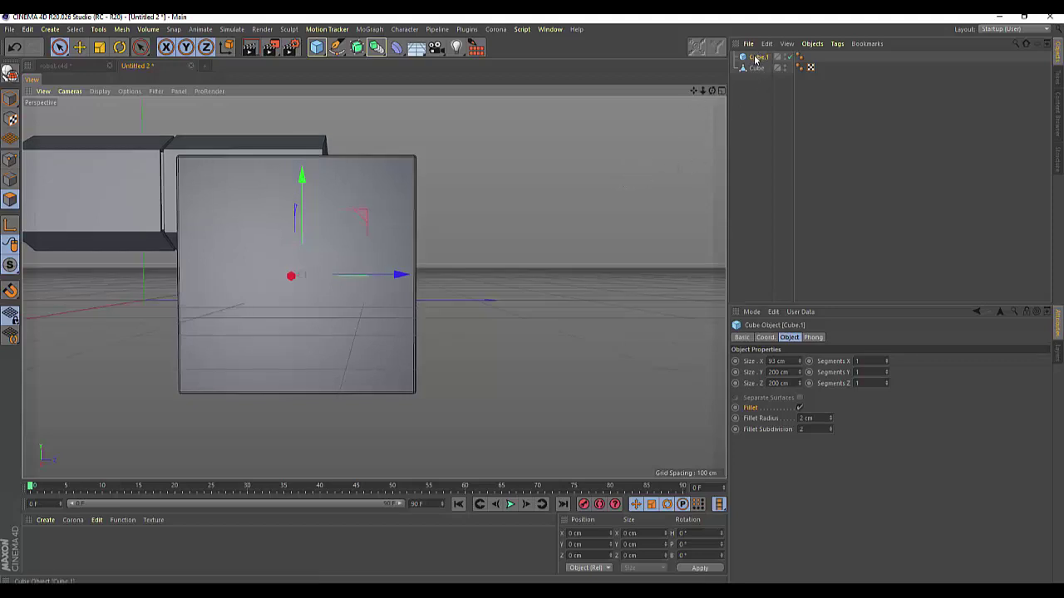
{"action": "left_click", "coordinate": [9, 160]}
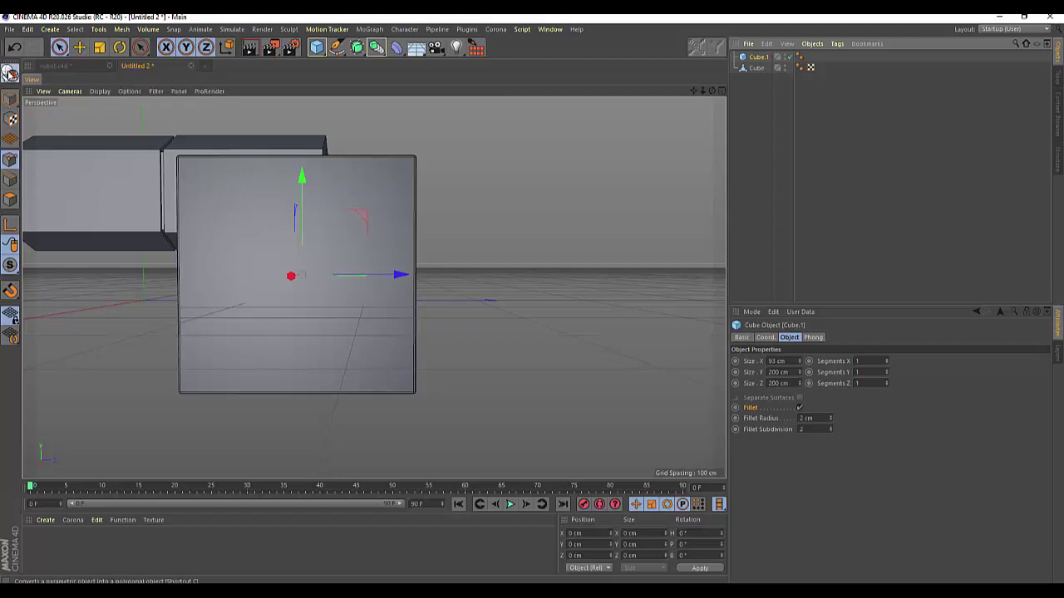
Convert Cube.1 to an editable polygon object and maximize the Right side view.
{"action": "left_click", "coordinate": [10, 73]}
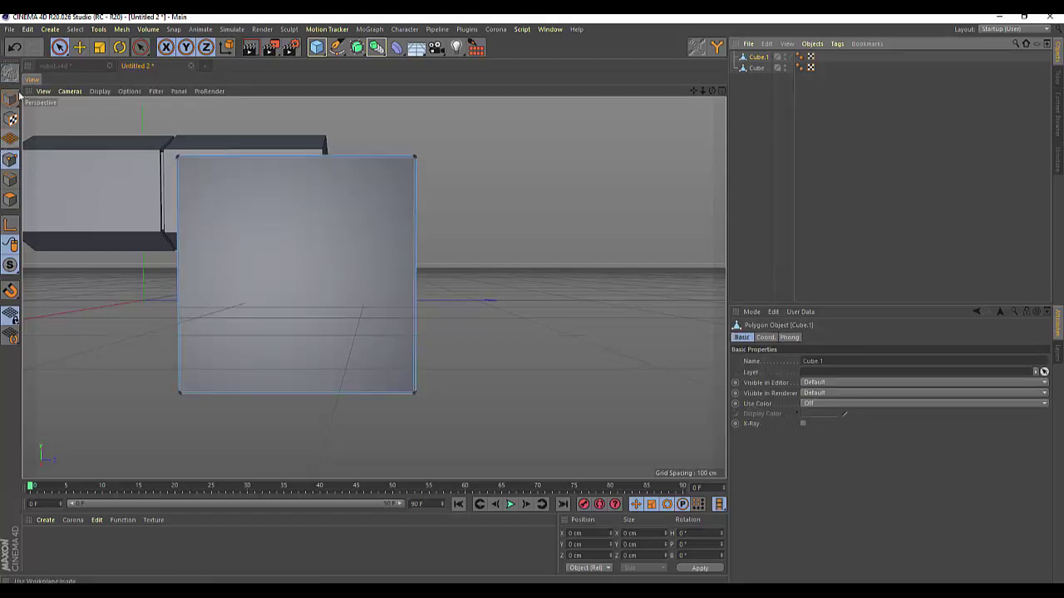
{"action": "left_click", "coordinate": [66, 47]}
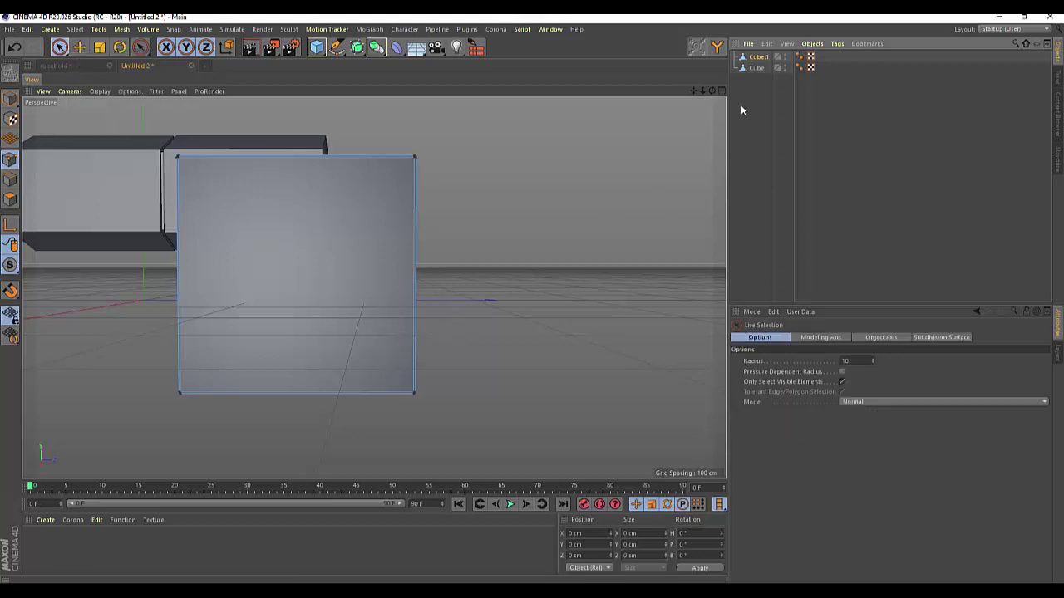
{"action": "left_click", "coordinate": [754, 58]}
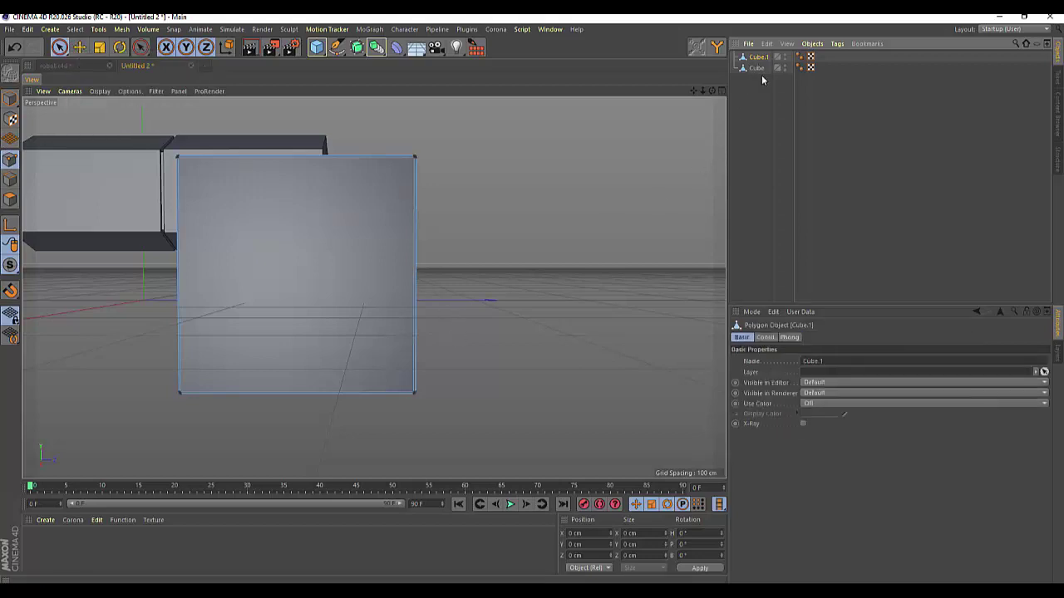
{"action": "key", "text": "ctrl+z"}
{"action": "key", "text": "ctrl+z"}
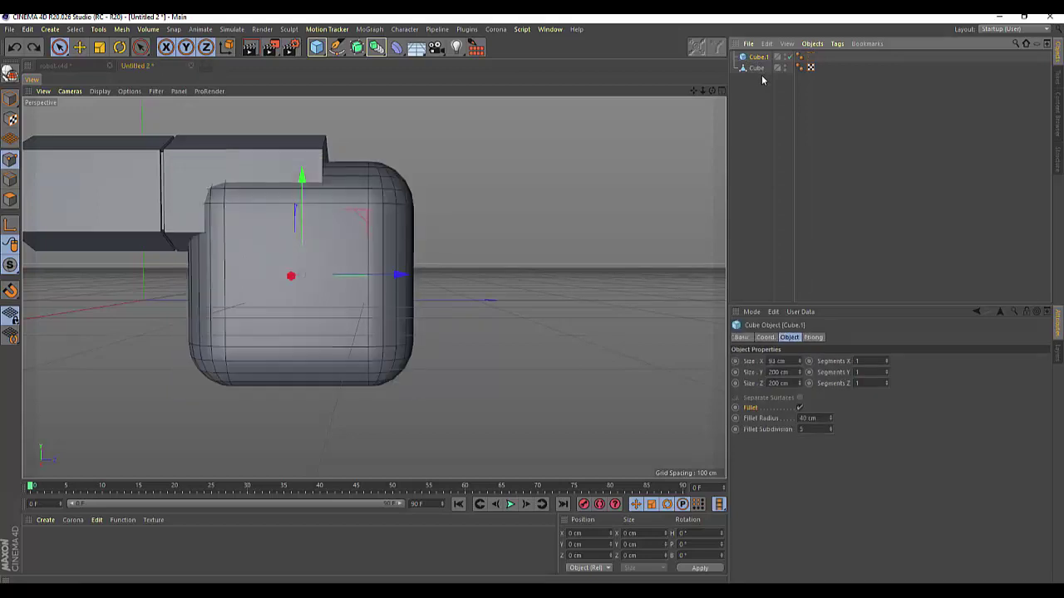
{"action": "key", "text": "ctrl+z"}
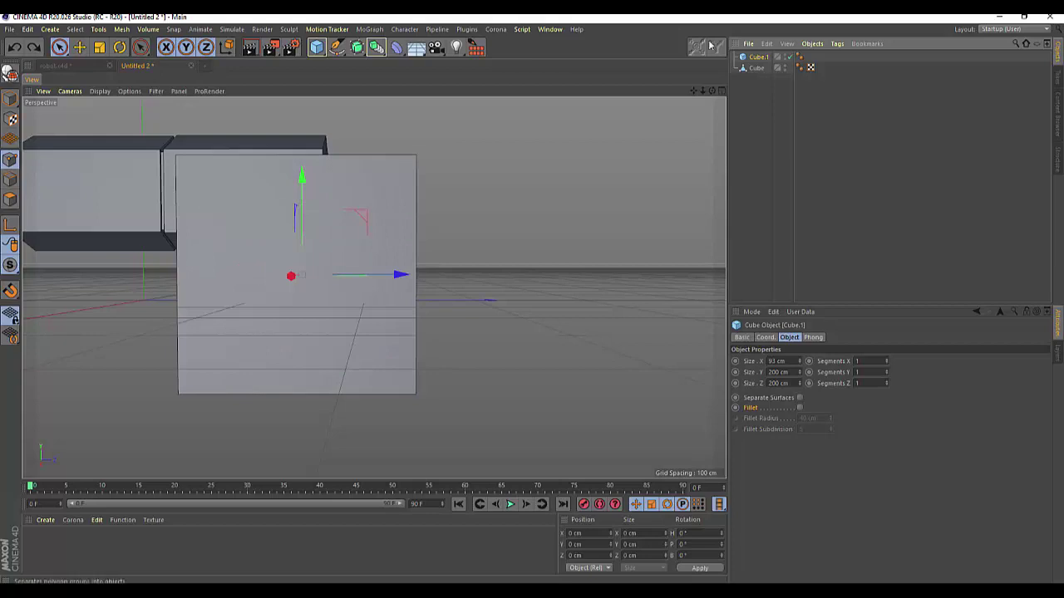
{"action": "left_click", "coordinate": [34, 48]}
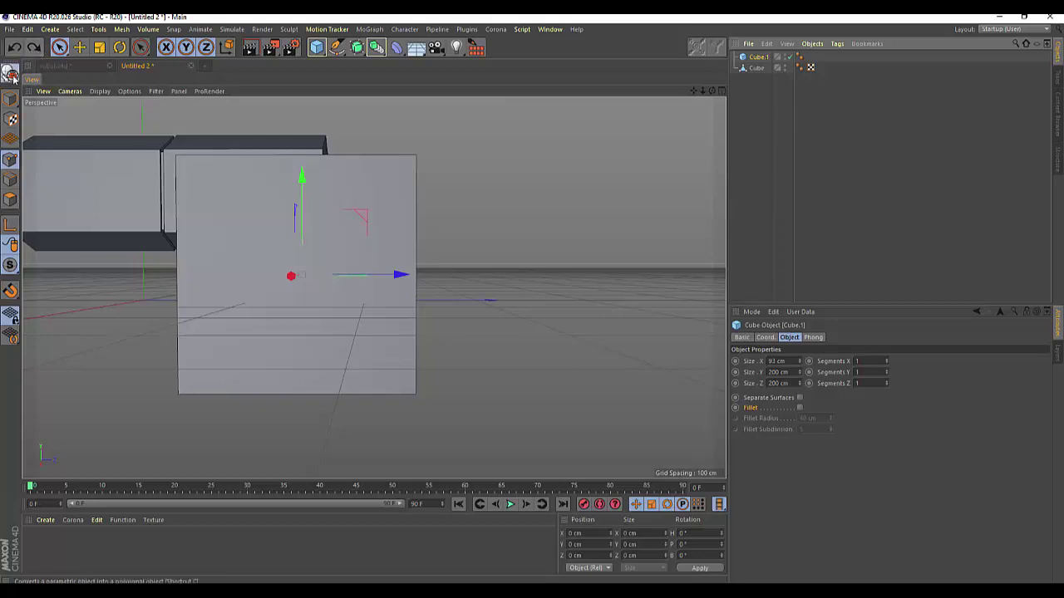
{"action": "left_click", "coordinate": [722, 91]}
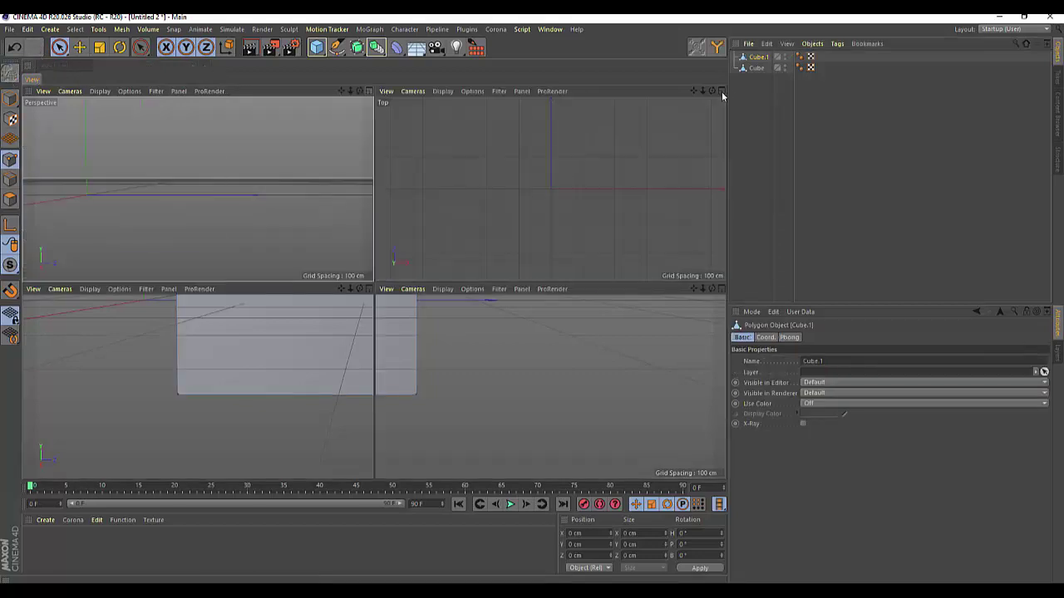
{"action": "left_click", "coordinate": [369, 289]}
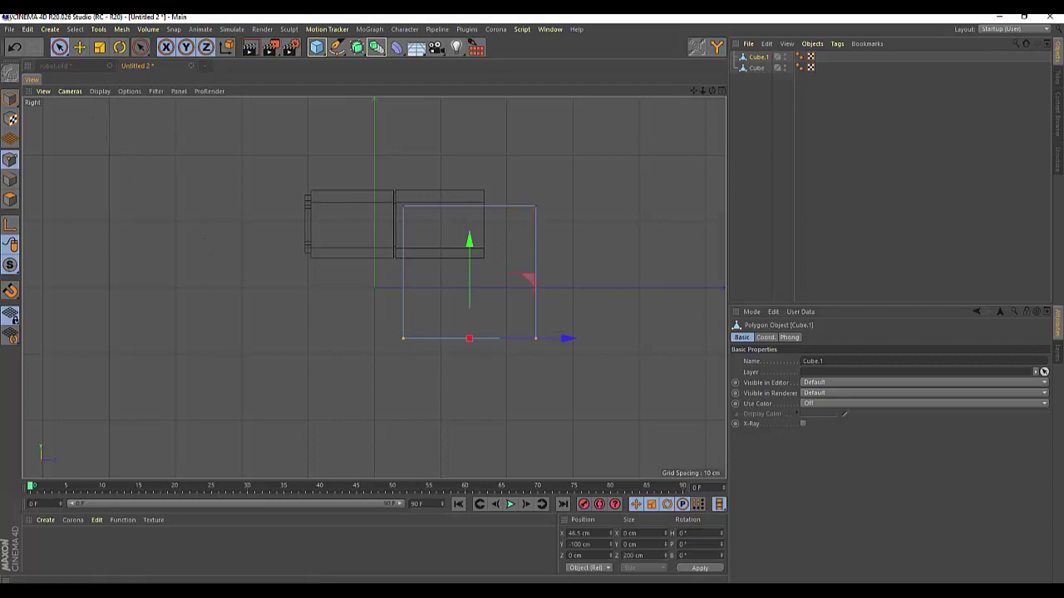
Use brush selection with hidden elements allowed to raise the cube's bottom edge about 11 cm.
{"action": "left_click_drag", "start_coordinate": [59, 48], "coordinate": [76, 81]}
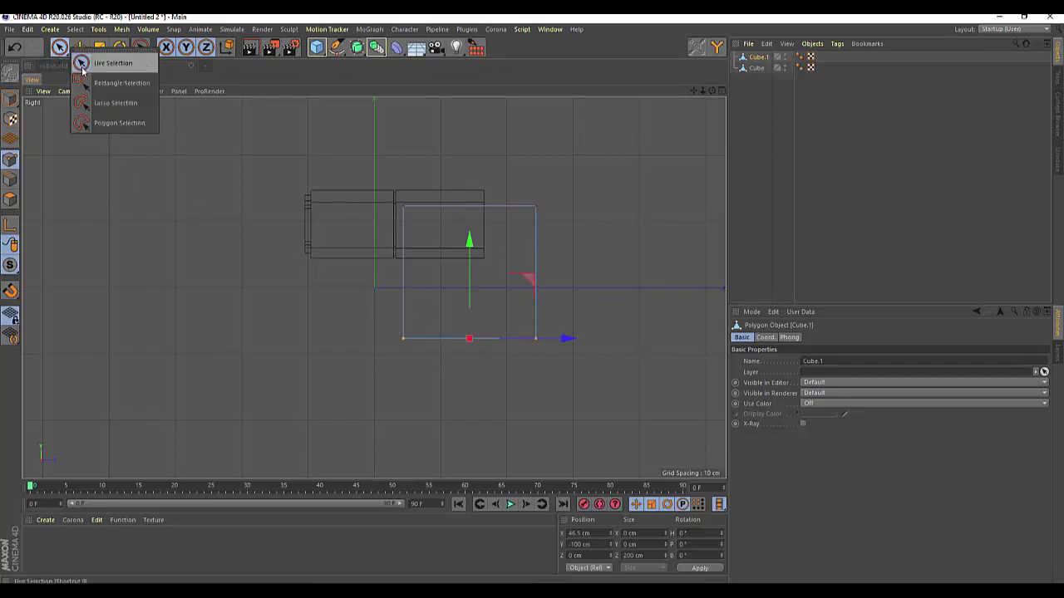
{"action": "left_click", "coordinate": [83, 64]}
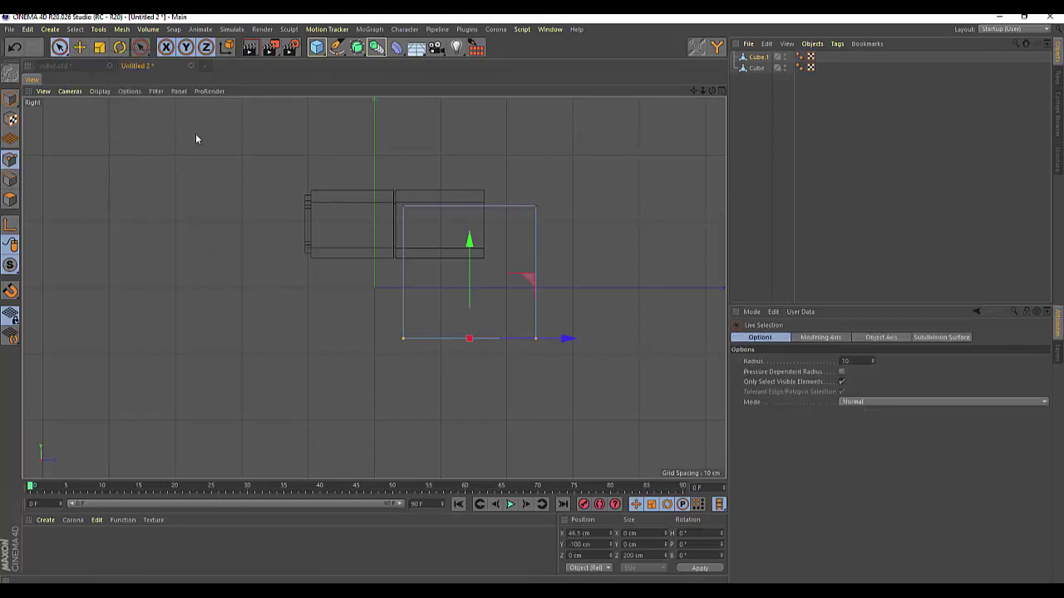
{"action": "left_click", "coordinate": [842, 382]}
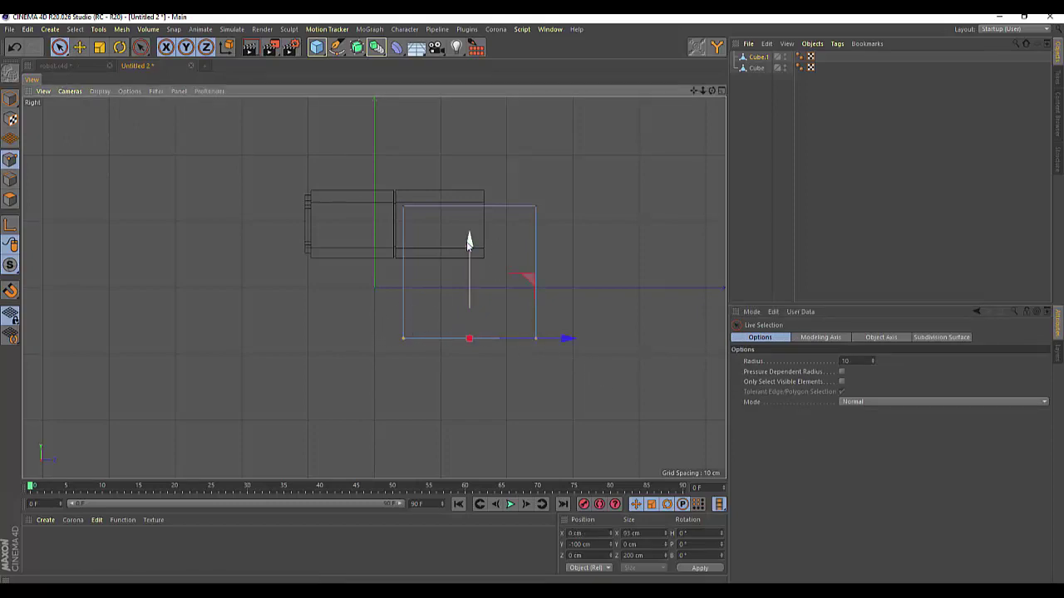
{"action": "left_click_drag", "start_coordinate": [469, 243], "coordinate": [457, 182]}
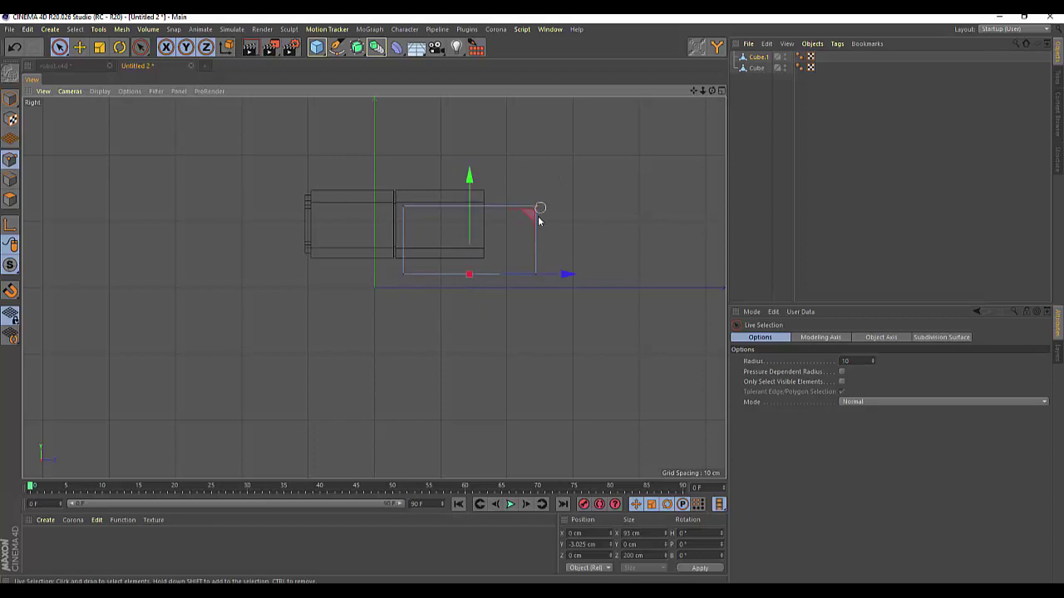
Move the front box's right edge inward along X to about 48.5 cm.
{"action": "left_click", "coordinate": [535, 241]}
{"action": "left_click_drag", "start_coordinate": [634, 240], "coordinate": [597, 246]}
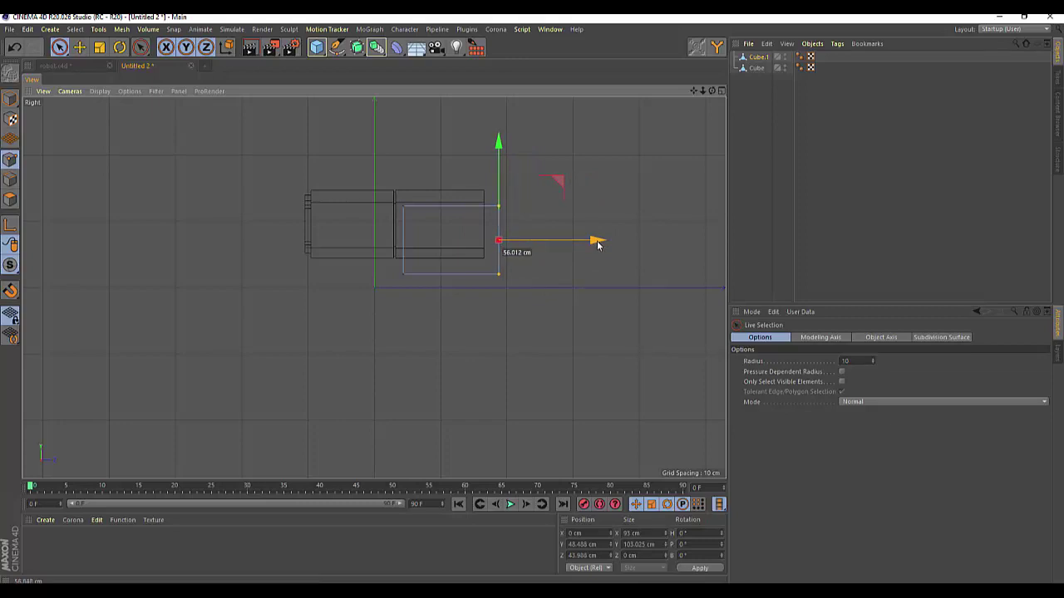
{"action": "left_click_drag", "start_coordinate": [597, 245], "coordinate": [600, 251]}
{"action": "left_click", "coordinate": [554, 297]}
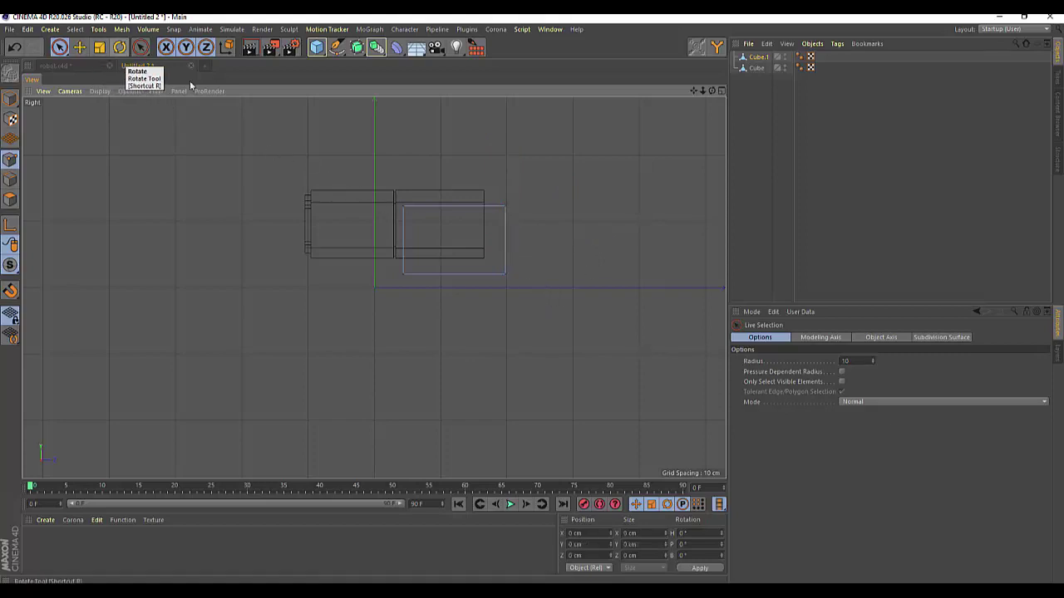
{"action": "right_click", "coordinate": [620, 208]}
Line-cut diagonally across Cube.1's lower-right corner and delete the corner point.
{"action": "left_click", "coordinate": [646, 333]}
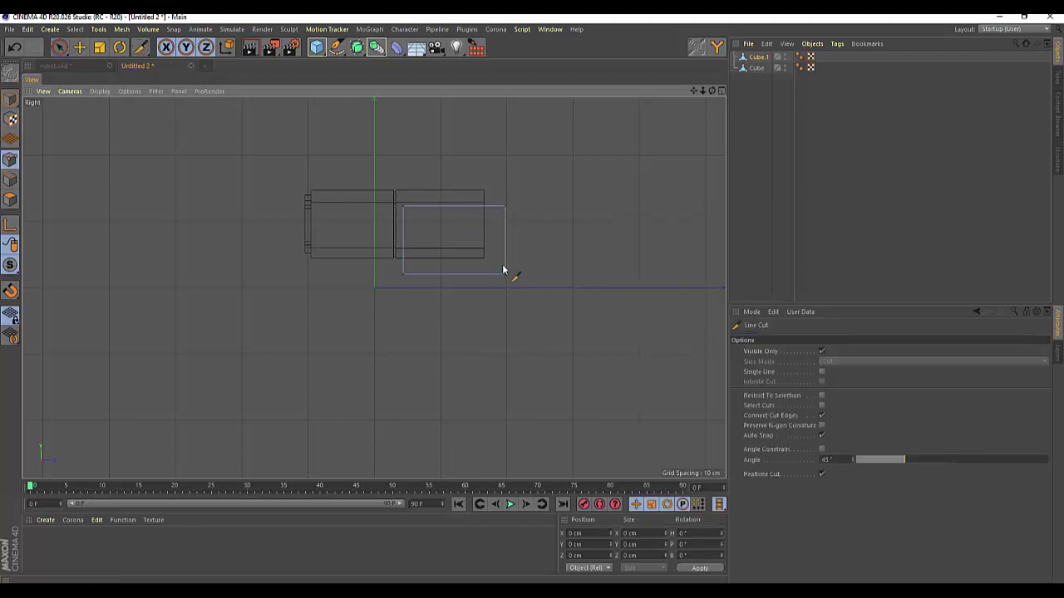
{"action": "left_click_drag", "start_coordinate": [521, 239], "coordinate": [455, 291]}
{"action": "key", "text": "Escape"}
{"action": "left_click", "coordinate": [59, 47]}
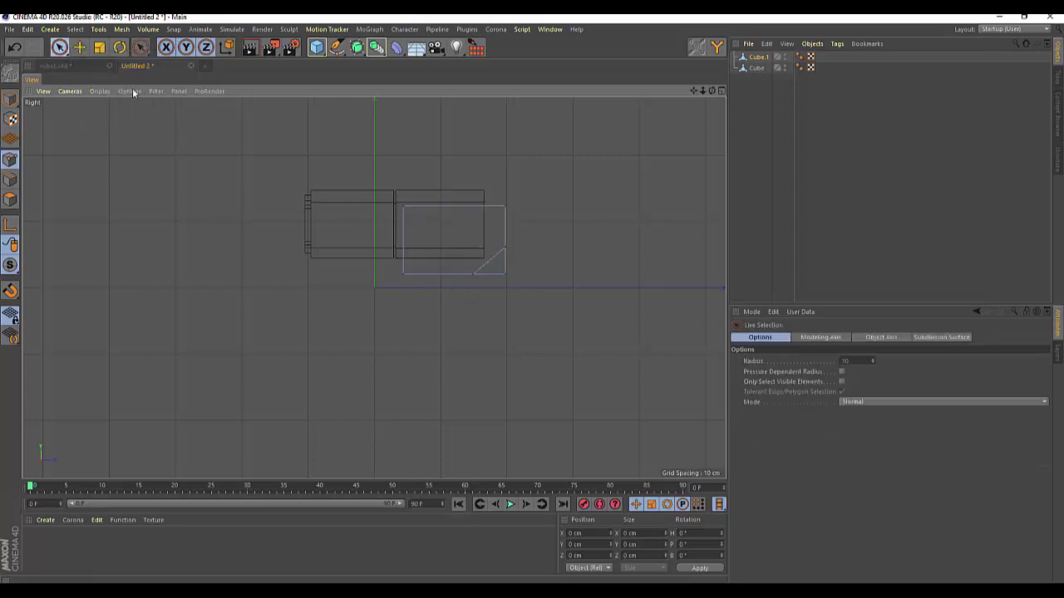
{"action": "left_click", "coordinate": [505, 274]}
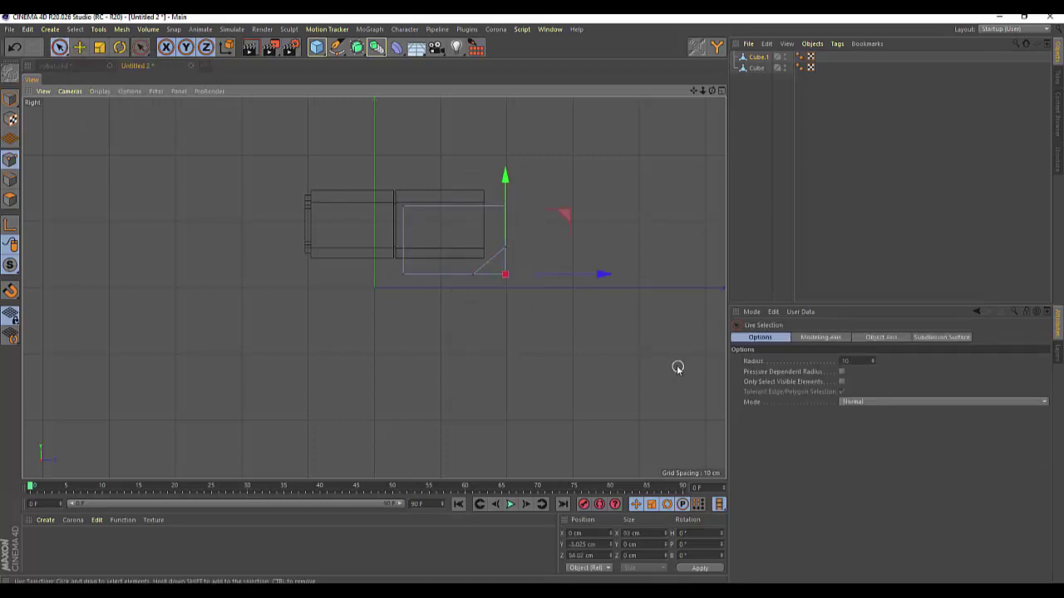
{"action": "key", "text": "Delete"}
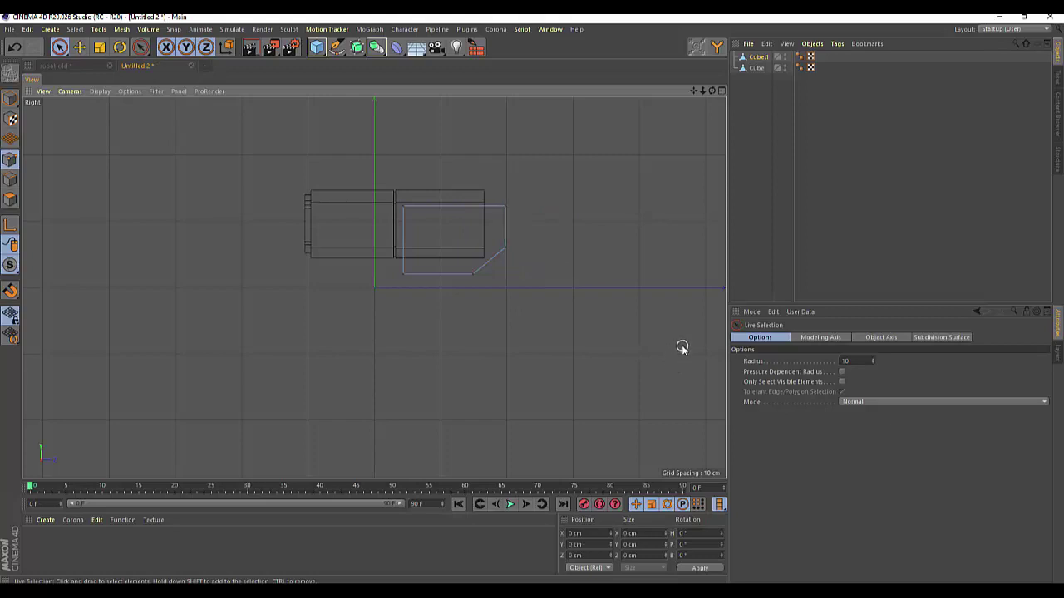
Switch to four views and undo the diagonal corner cut on Cube.1.
{"action": "left_click", "coordinate": [722, 90]}
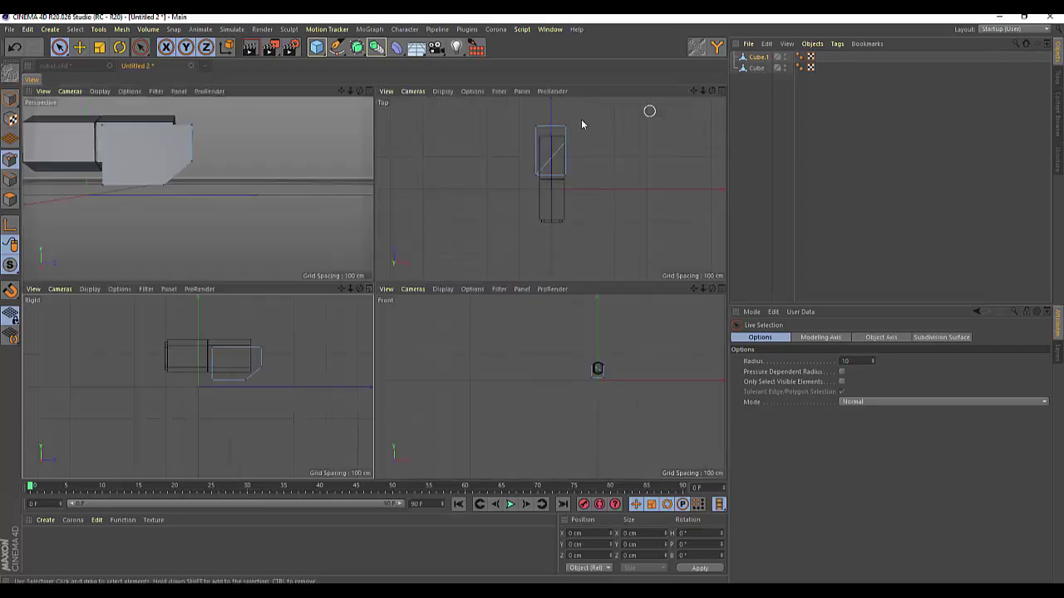
{"action": "left_click_drag", "start_coordinate": [359, 94], "coordinate": [198, 188]}
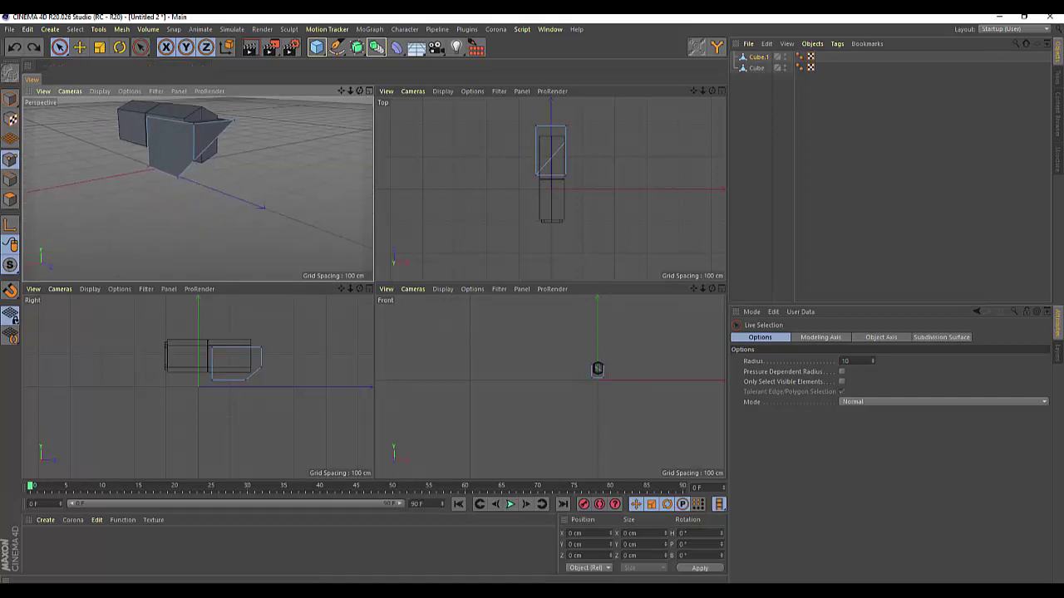
{"action": "key", "text": "ctrl+z"}
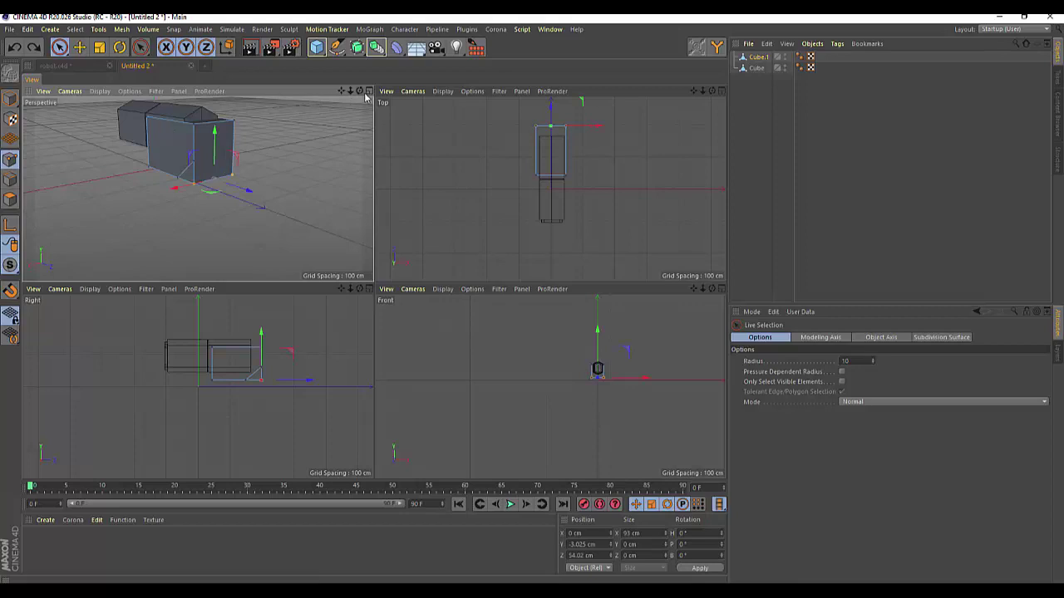
{"action": "left_click_drag", "start_coordinate": [360, 94], "coordinate": [355, 100]}
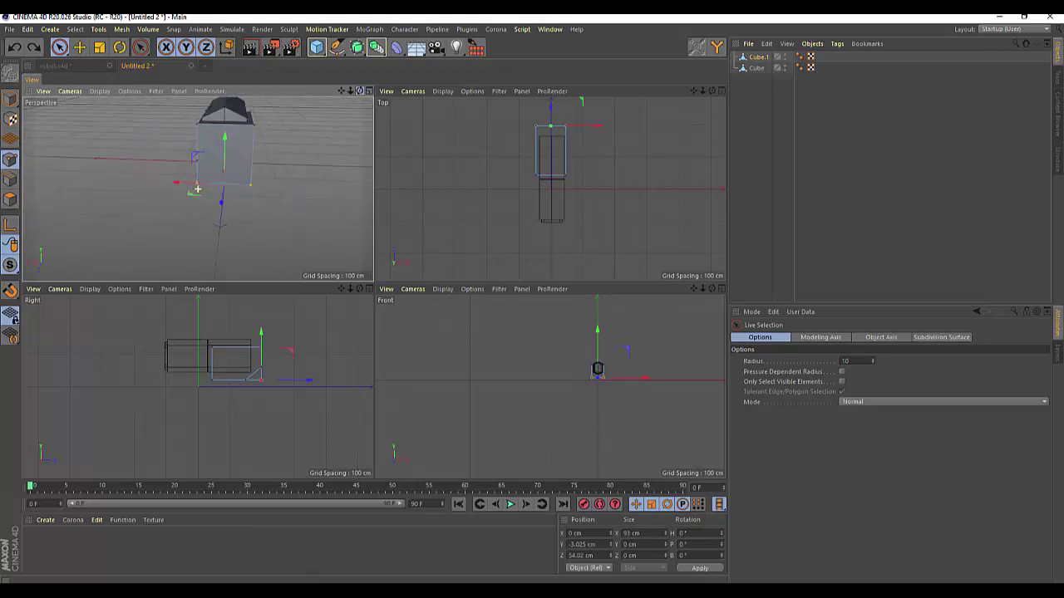
{"action": "left_click", "coordinate": [324, 144]}
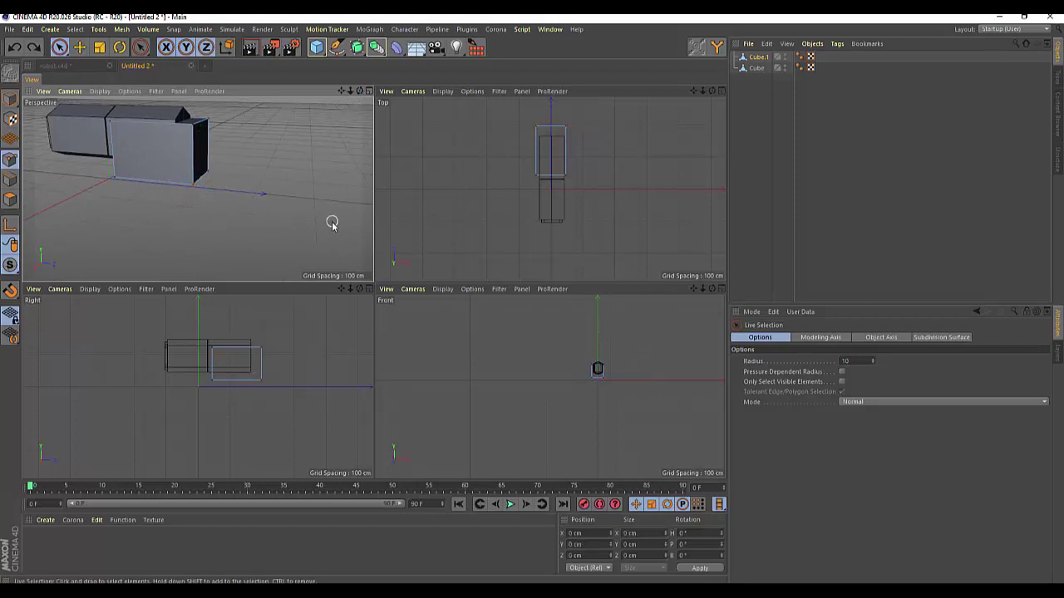
{"action": "right_click", "coordinate": [621, 230]}
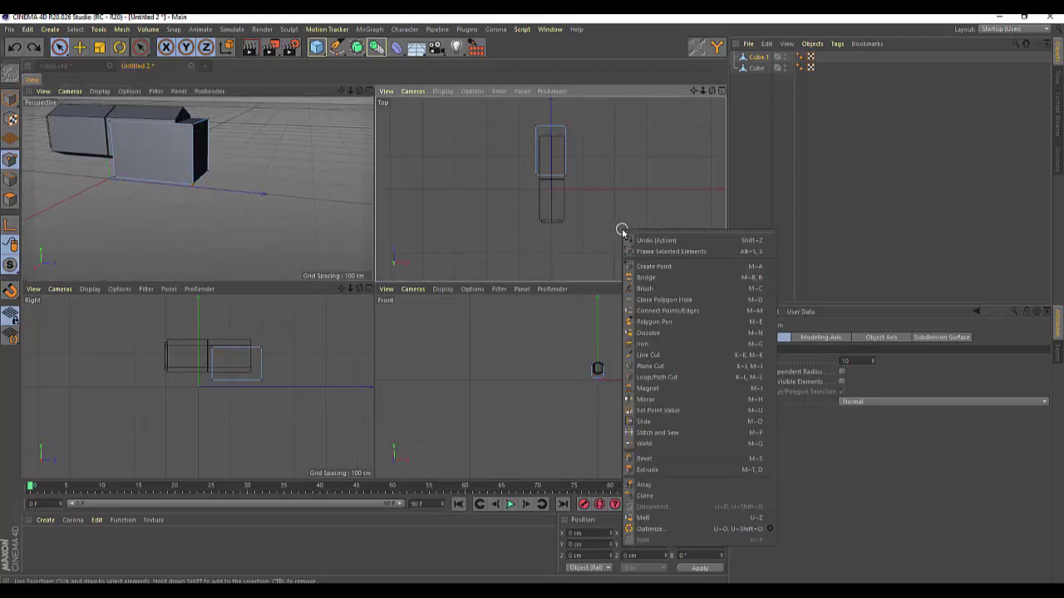
Redo the diagonal Line Cut with Visible Only off and delete the lower-right corner point.
{"action": "left_click", "coordinate": [654, 356]}
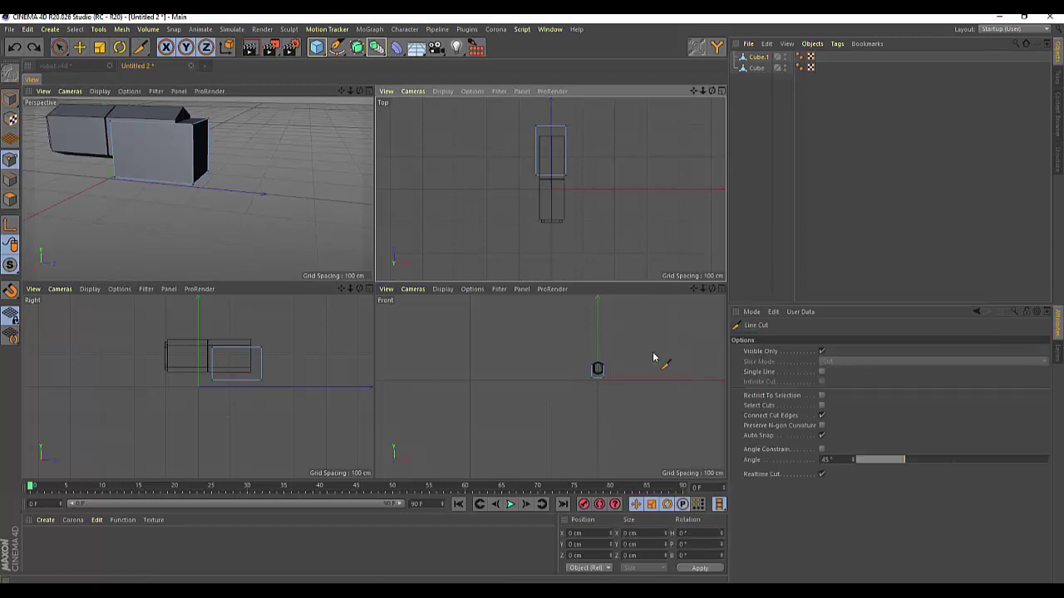
{"action": "left_click", "coordinate": [822, 352]}
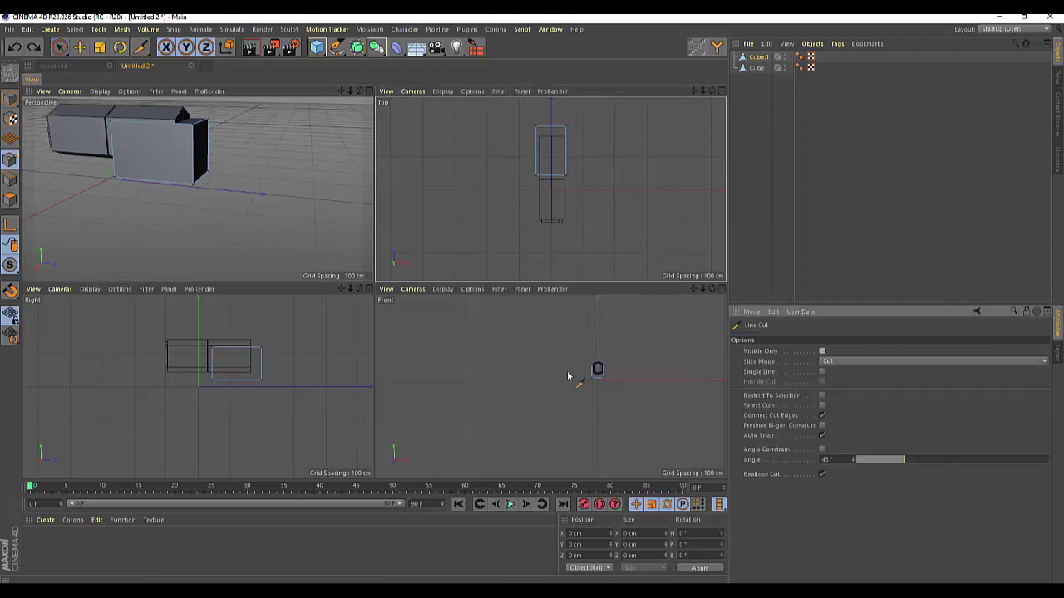
{"action": "left_click", "coordinate": [371, 289]}
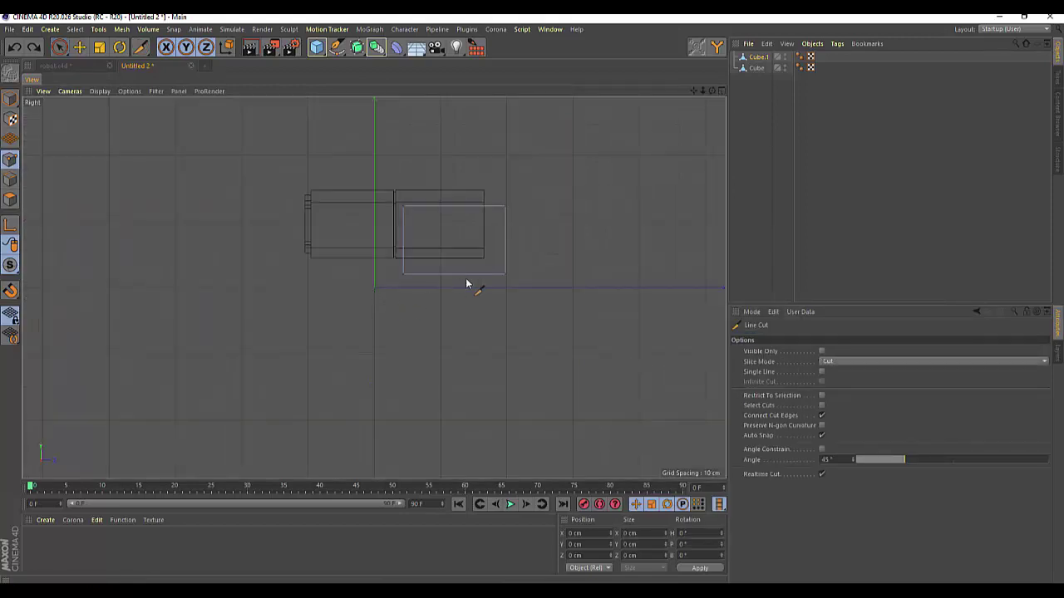
{"action": "left_click", "coordinate": [512, 244]}
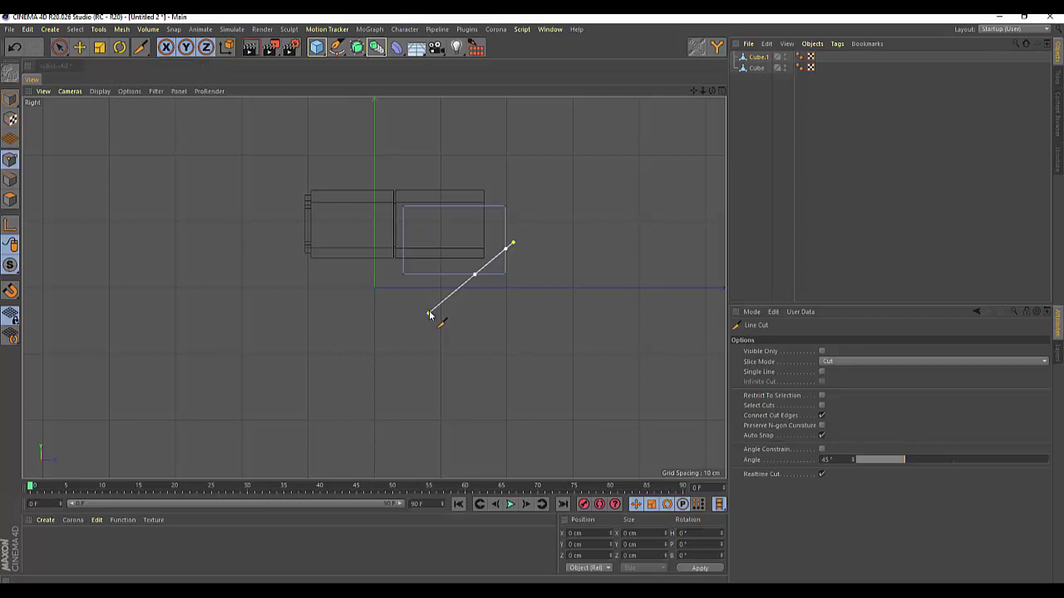
{"action": "key", "text": "Escape"}
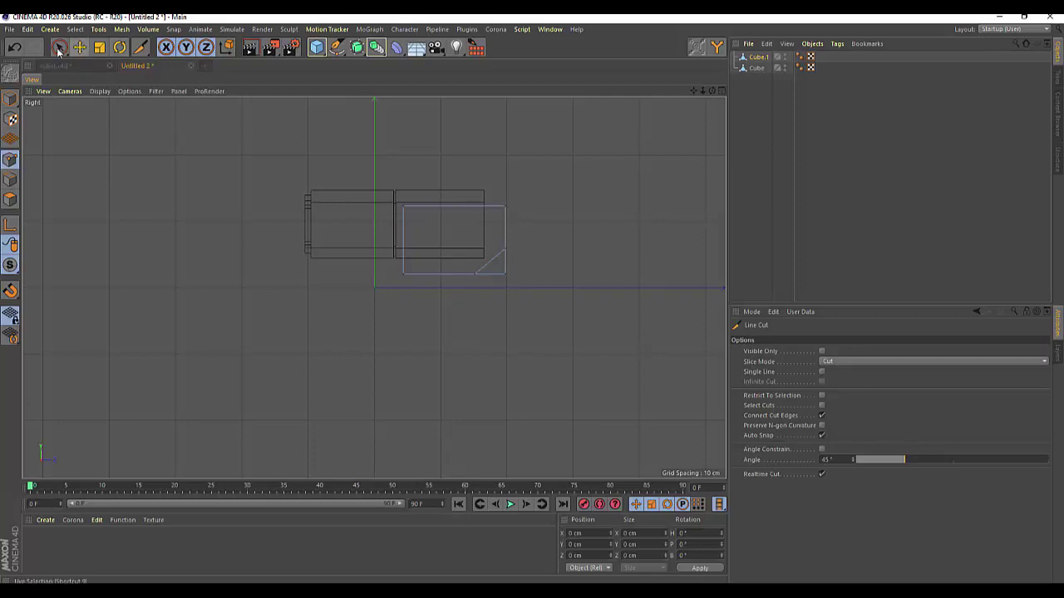
{"action": "left_click", "coordinate": [59, 48]}
{"action": "left_click", "coordinate": [108, 63]}
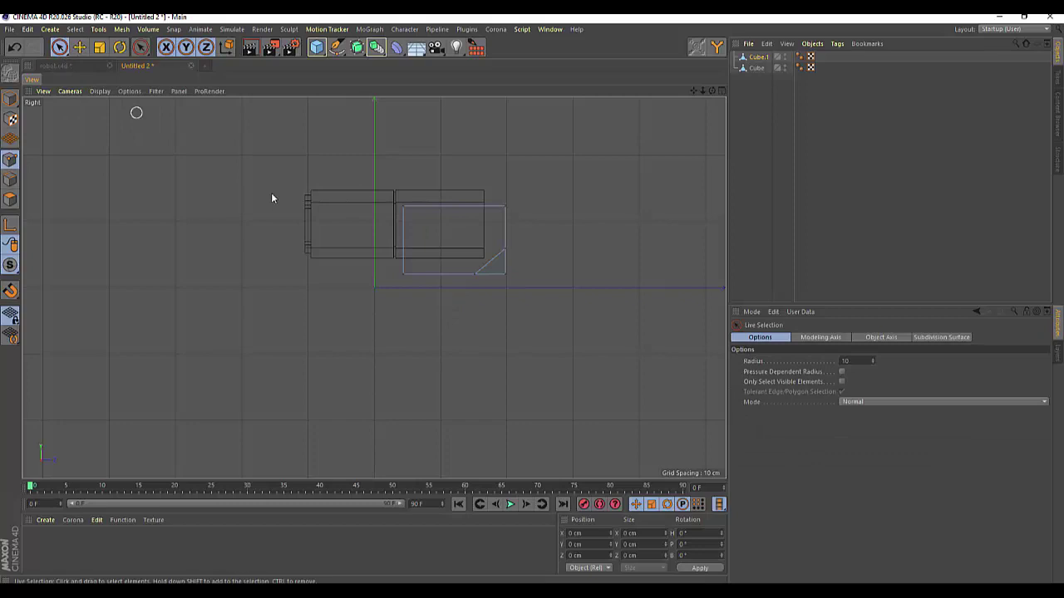
{"action": "left_click", "coordinate": [504, 274]}
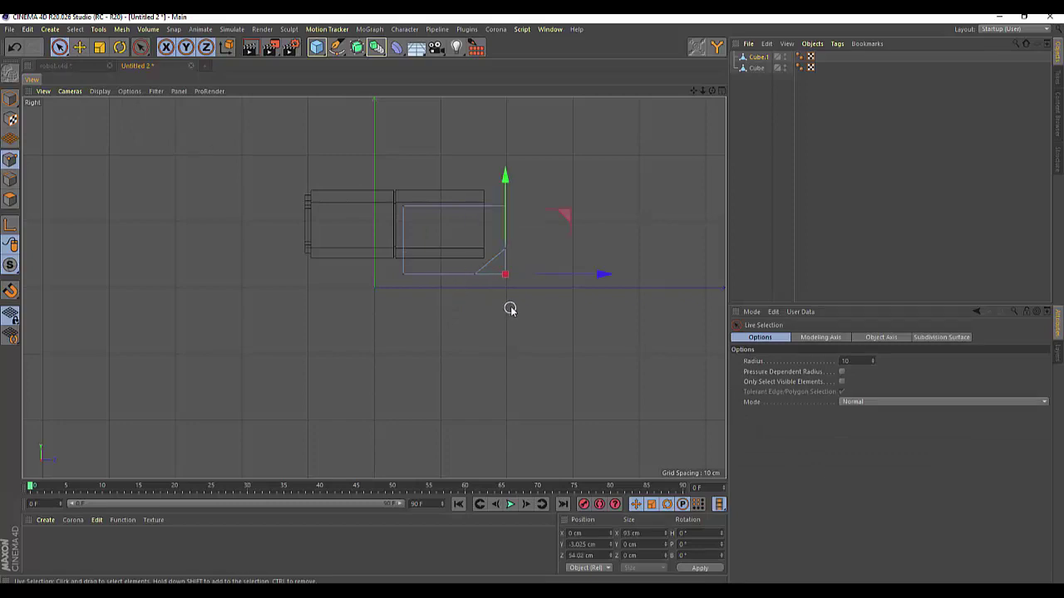
{"action": "left_click", "coordinate": [513, 303]}
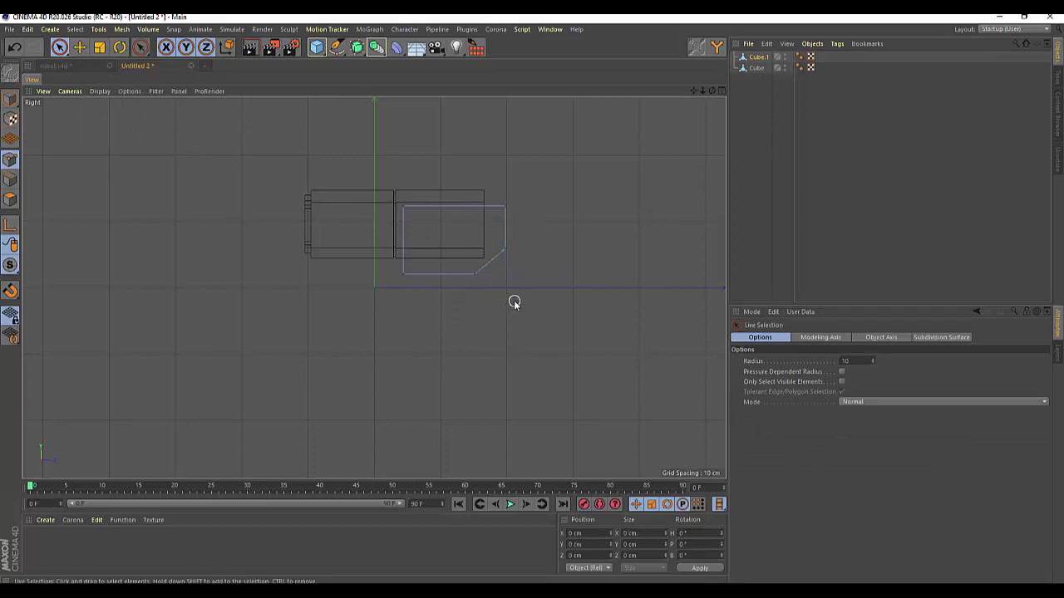
{"action": "left_click", "coordinate": [721, 90]}
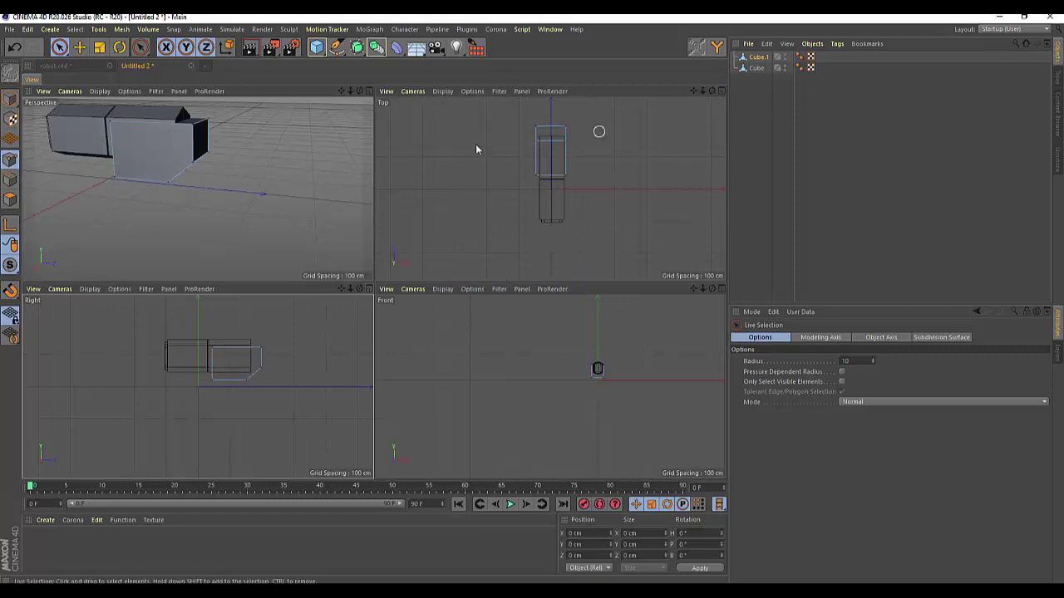
Cap the opening under Cube.1's chamfered corner with Close Polygon Hole.
{"action": "left_click", "coordinate": [367, 92]}
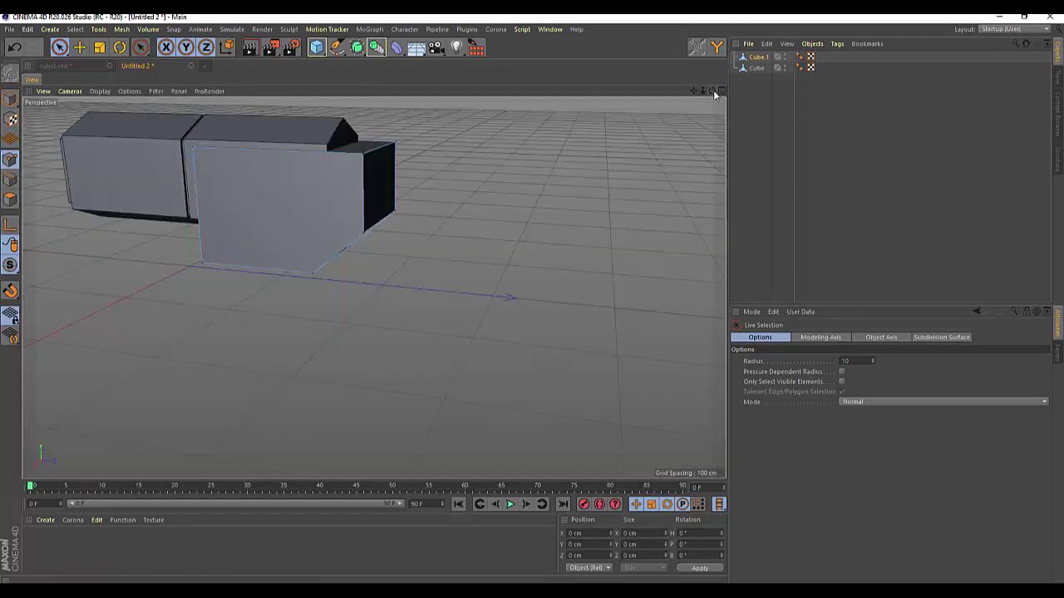
{"action": "left_click_drag", "start_coordinate": [713, 91], "coordinate": [374, 287]}
{"action": "right_click", "coordinate": [564, 223]}
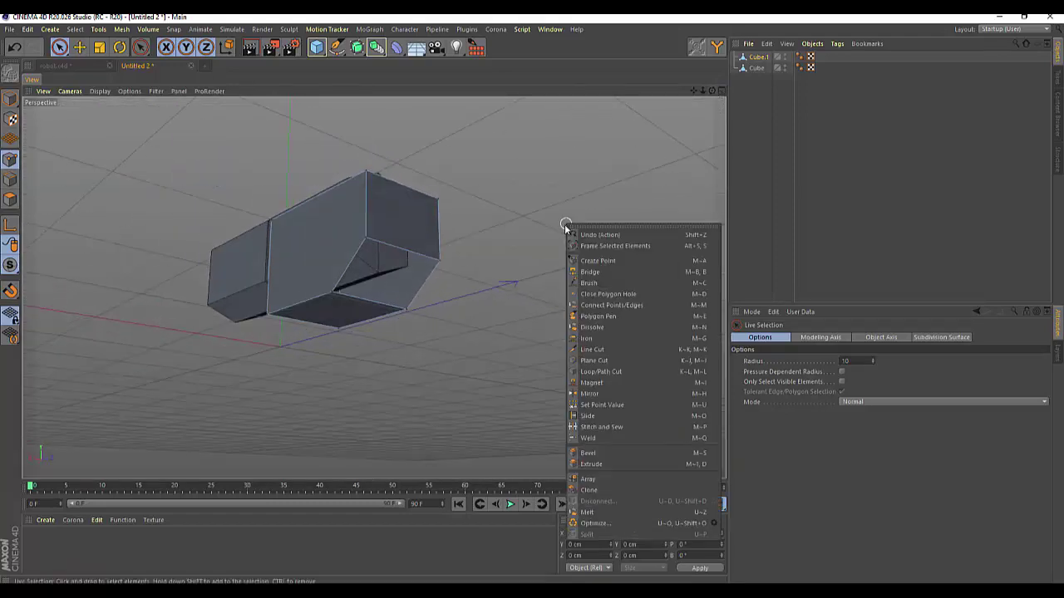
{"action": "left_click", "coordinate": [608, 294]}
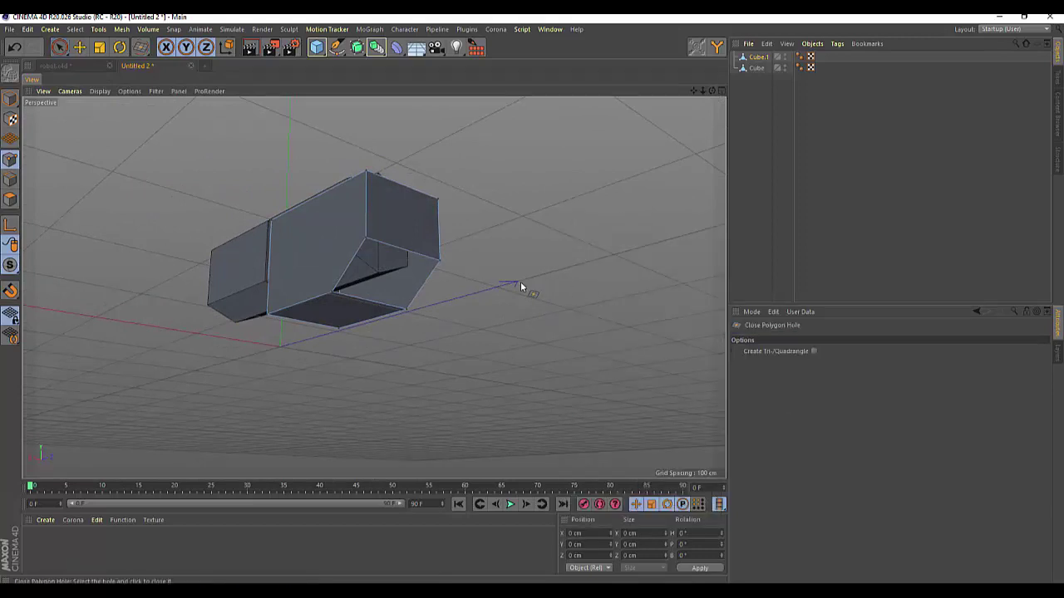
{"action": "left_click", "coordinate": [419, 287]}
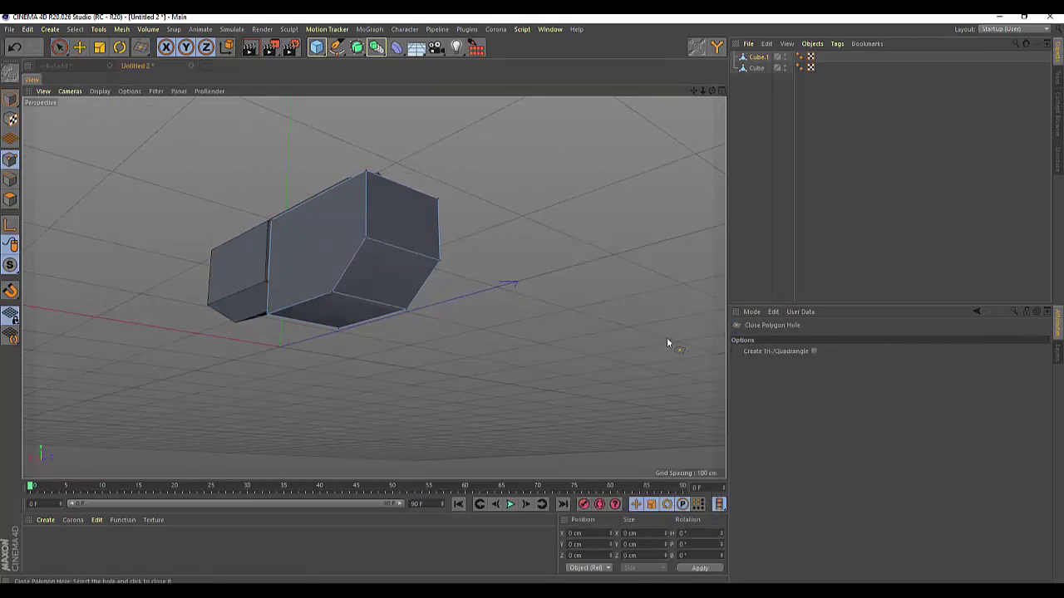
{"action": "mouse_move", "coordinate": [711, 90]}
{"action": "left_mouse_down"}
{"action": "mouse_move", "coordinate": [631, 108]}
{"action": "mouse_move", "coordinate": [640, 84]}
{"action": "mouse_move", "coordinate": [565, 124]}
{"action": "left_mouse_up"}
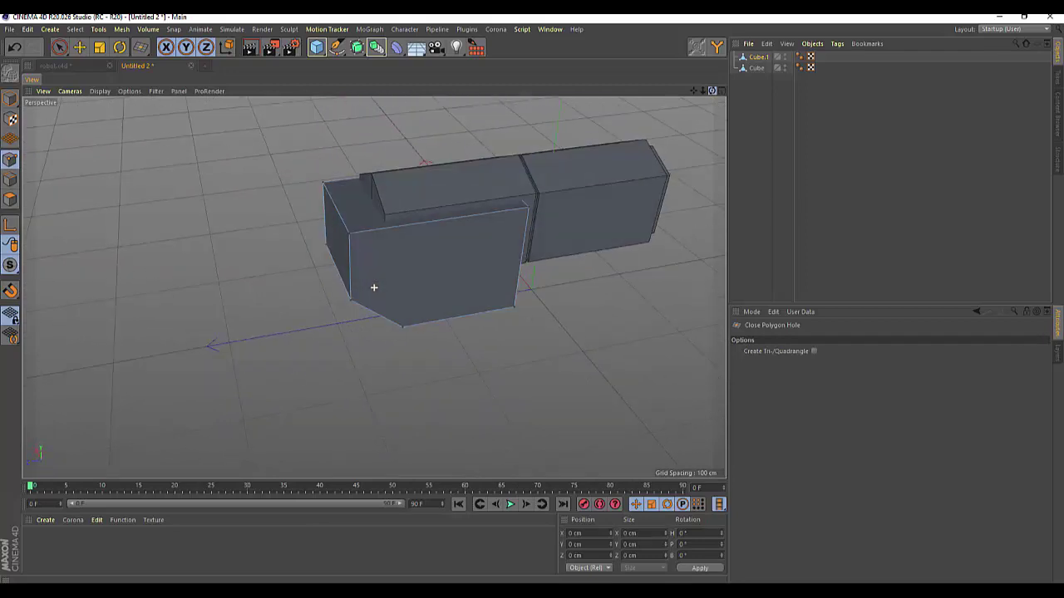
Select Cube.1's front-end corner points and shift them about 5.85 cm along X in Top view.
{"action": "left_click_drag", "start_coordinate": [374, 287], "coordinate": [107, 66], "text": "alt"}
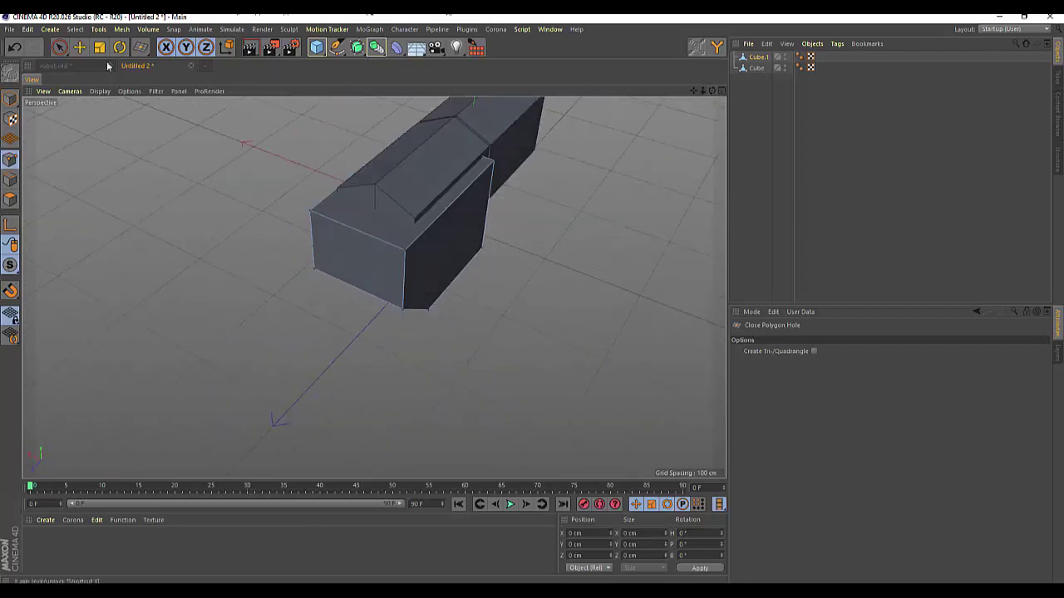
{"action": "left_click", "coordinate": [59, 47]}
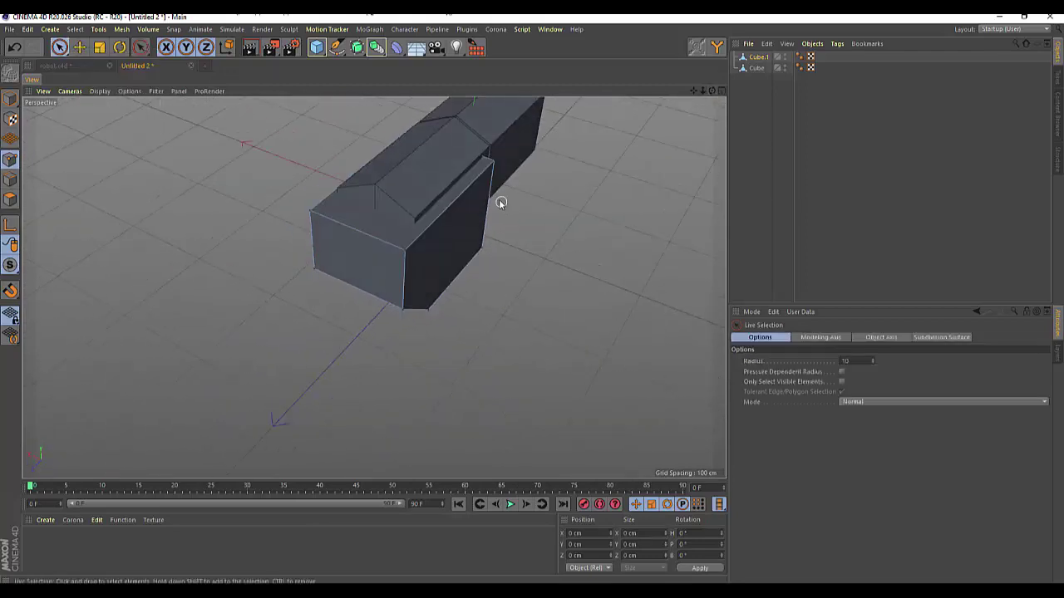
{"action": "left_click", "coordinate": [494, 164]}
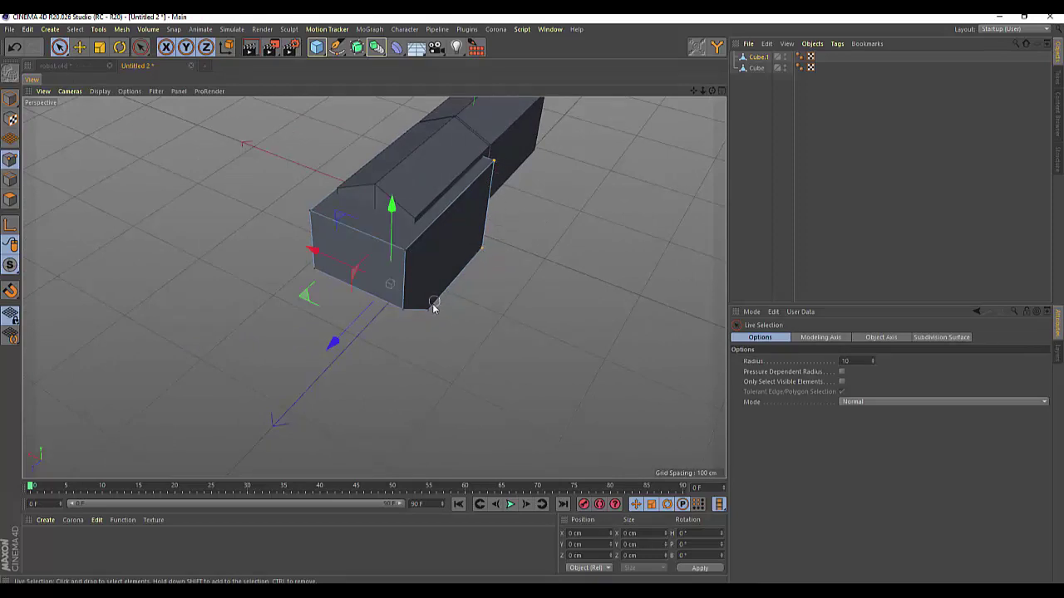
{"action": "left_click_drag", "start_coordinate": [430, 307], "coordinate": [406, 249], "text": "shift"}
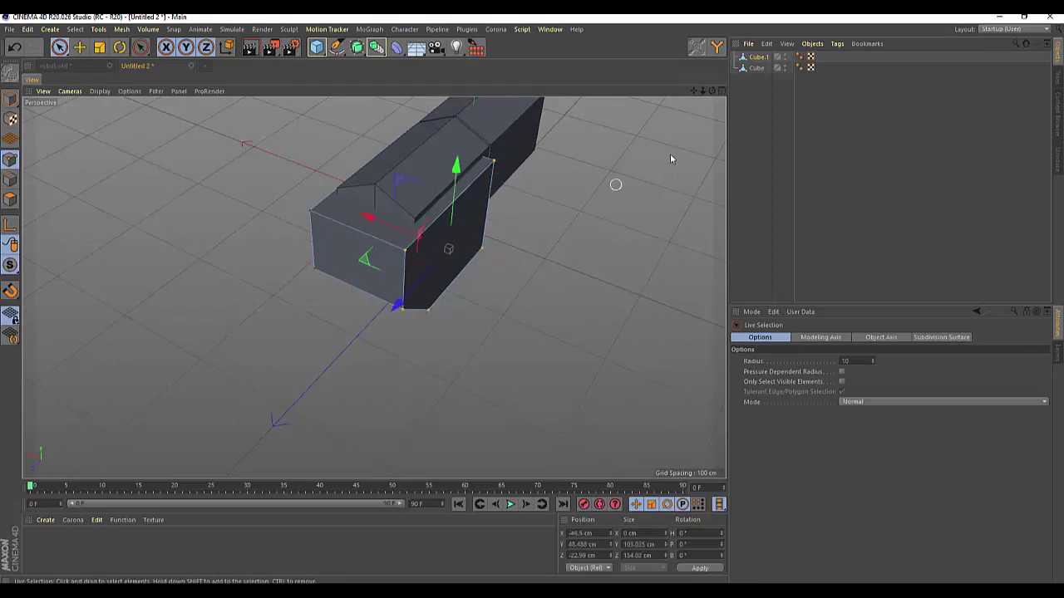
{"action": "left_click", "coordinate": [720, 92]}
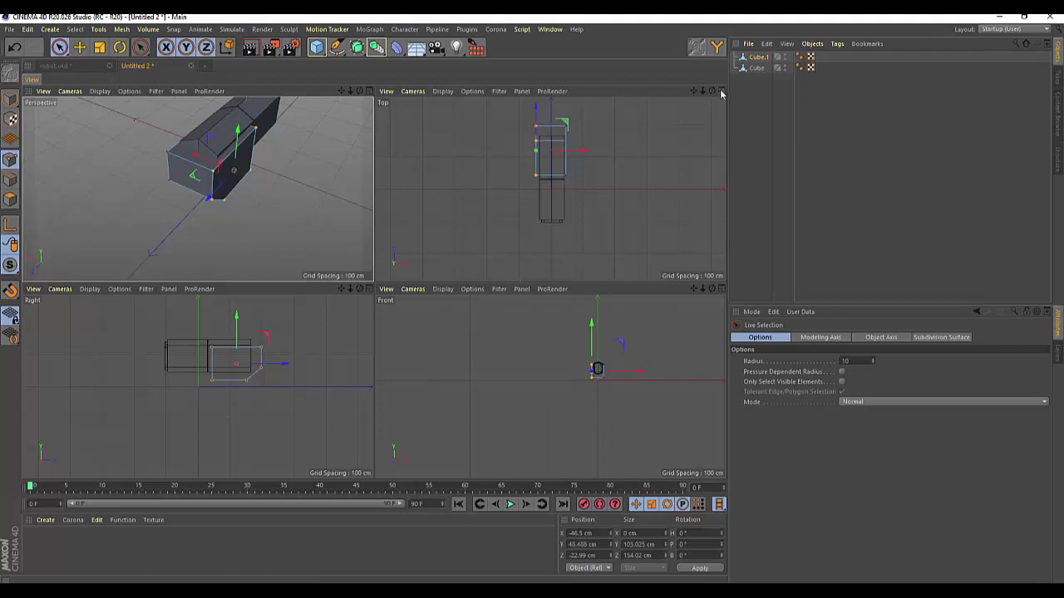
{"action": "left_click", "coordinate": [722, 92]}
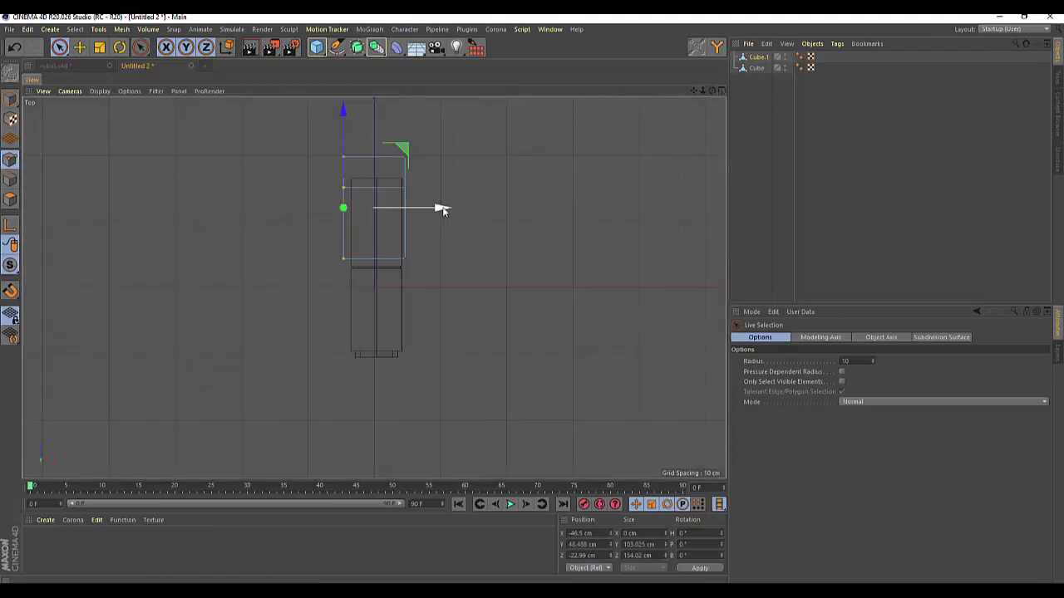
{"action": "left_click_drag", "start_coordinate": [443, 210], "coordinate": [447, 209]}
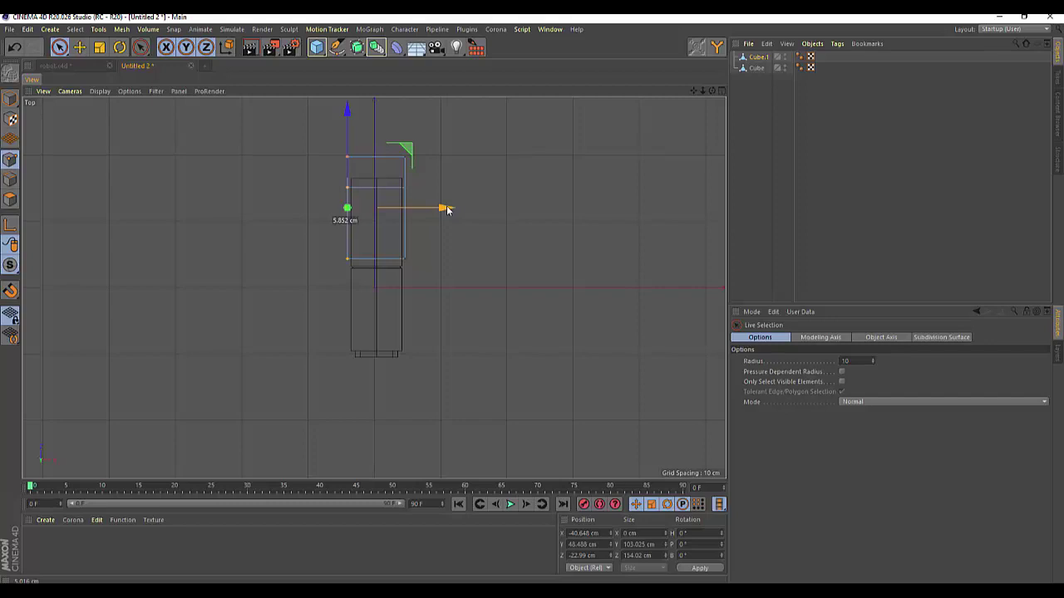
{"action": "left_click", "coordinate": [456, 222]}
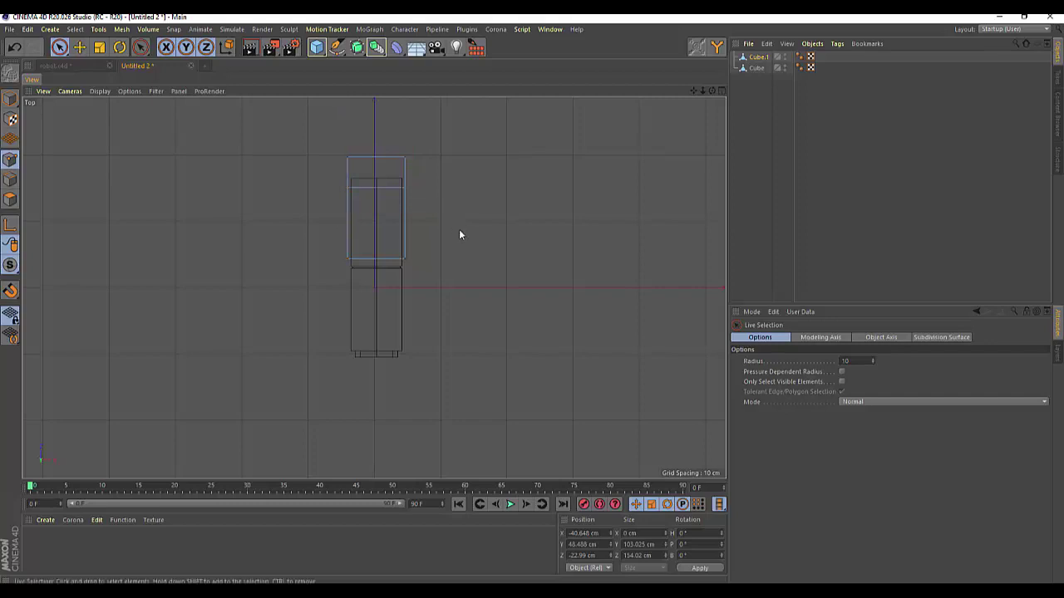
{"action": "left_click", "coordinate": [720, 91]}
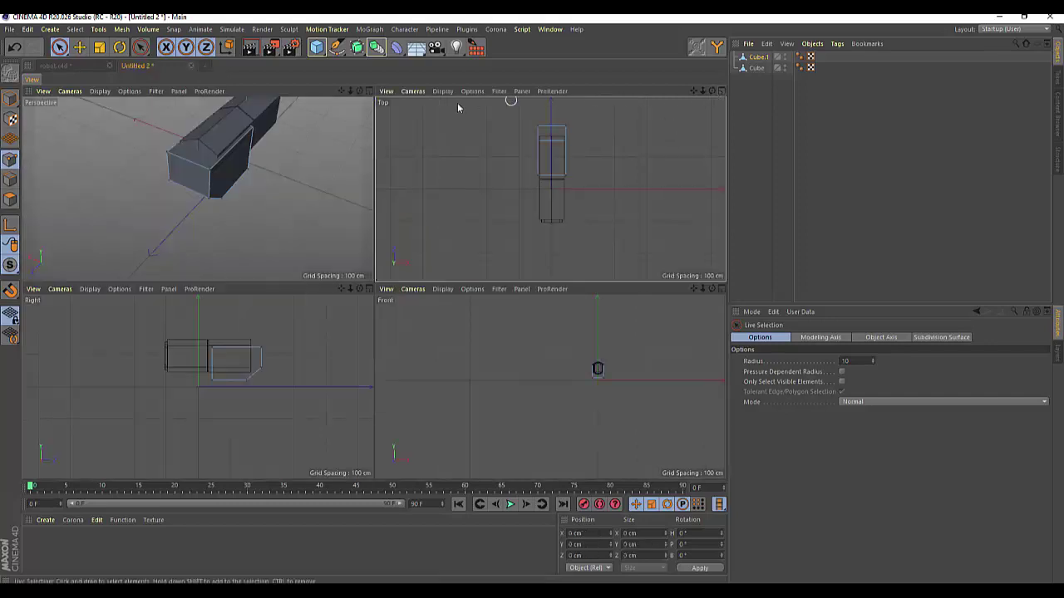
From a low side view, pull Cube.1's upper front corner point outward until it sits at Z 85.626 cm.
{"action": "left_click", "coordinate": [370, 93]}
{"action": "left_click_drag", "start_coordinate": [711, 93], "coordinate": [374, 287]}
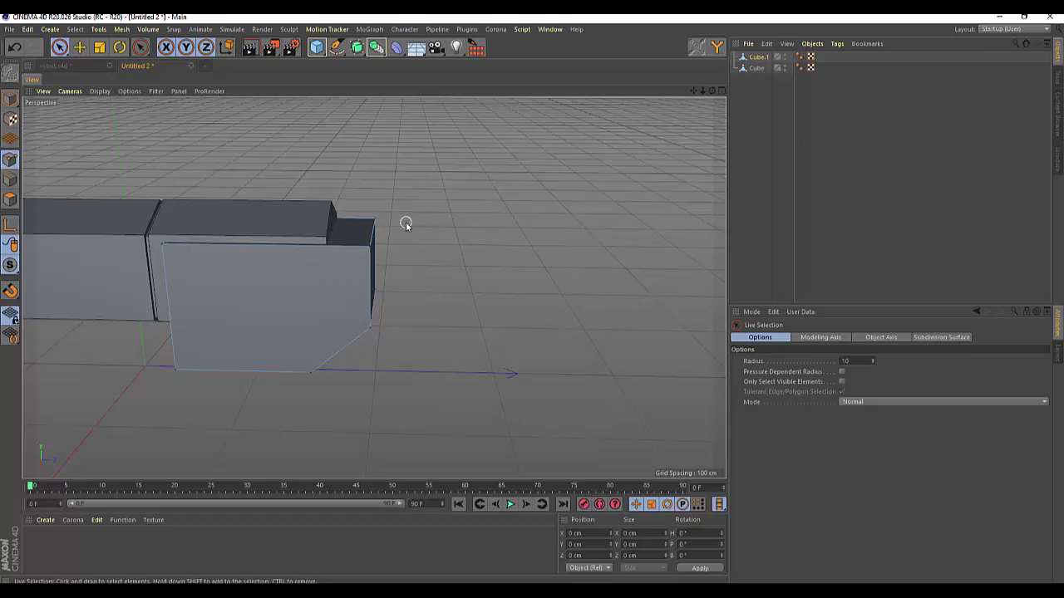
{"action": "left_click", "coordinate": [373, 222]}
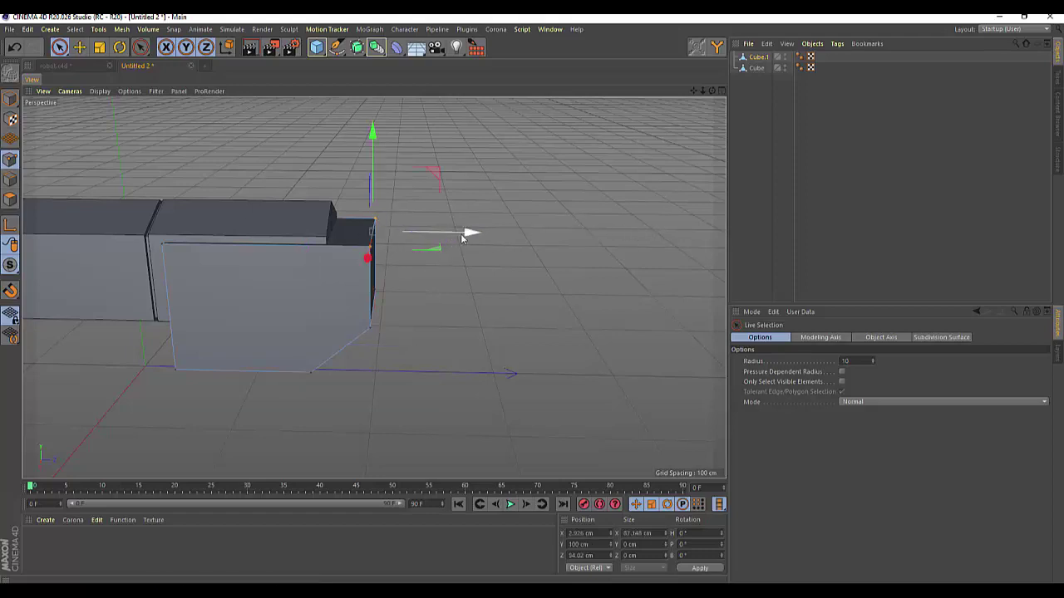
{"action": "left_click_drag", "start_coordinate": [470, 233], "coordinate": [500, 244]}
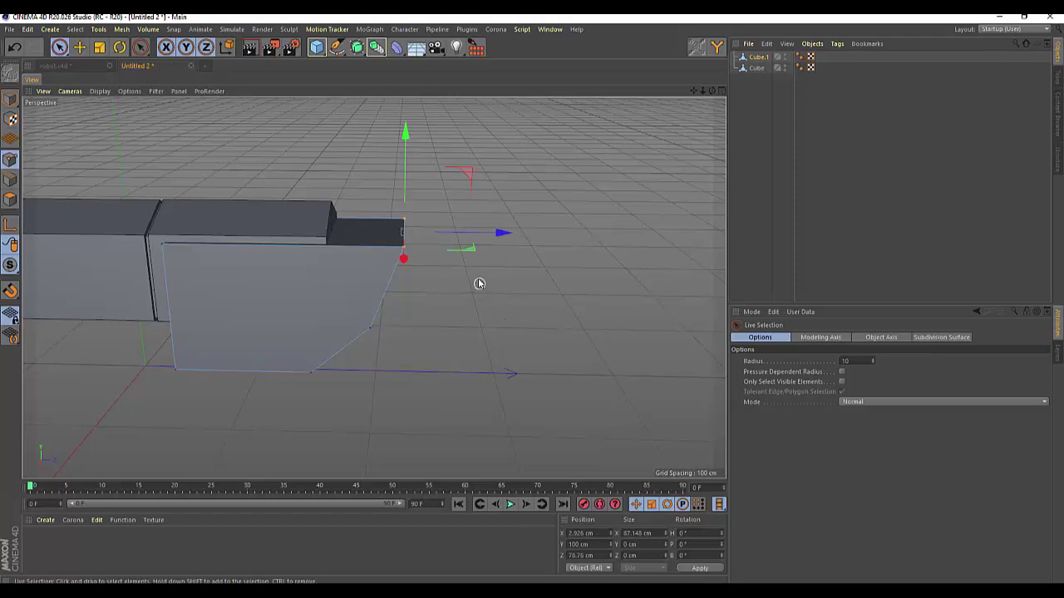
{"action": "left_click_drag", "start_coordinate": [499, 233], "coordinate": [514, 239]}
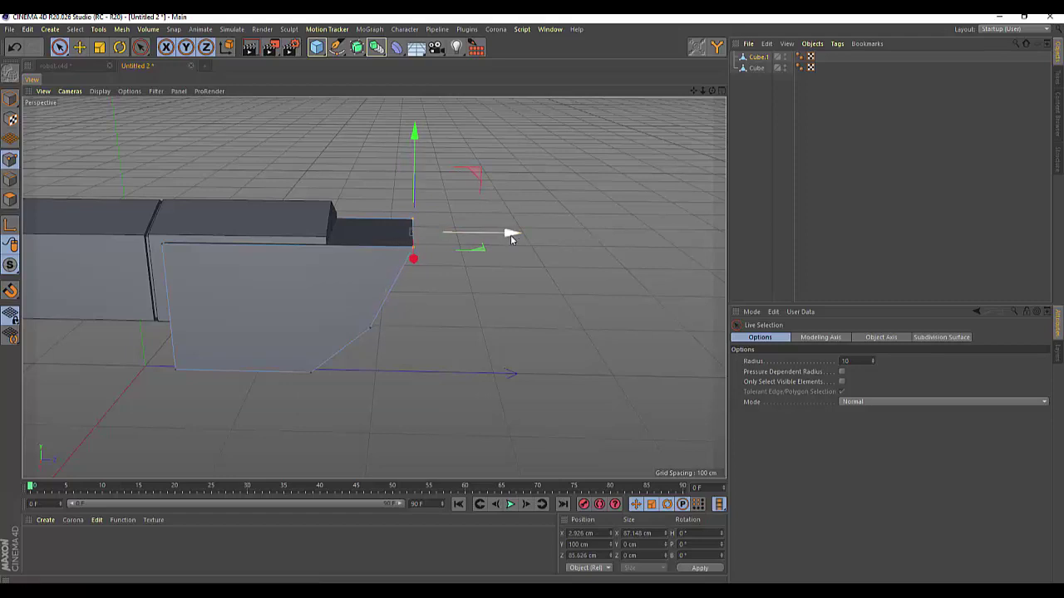
Add a new cube and raise it along Y and slide it along X, undoing a stray free move.
{"action": "left_click", "coordinate": [316, 48]}
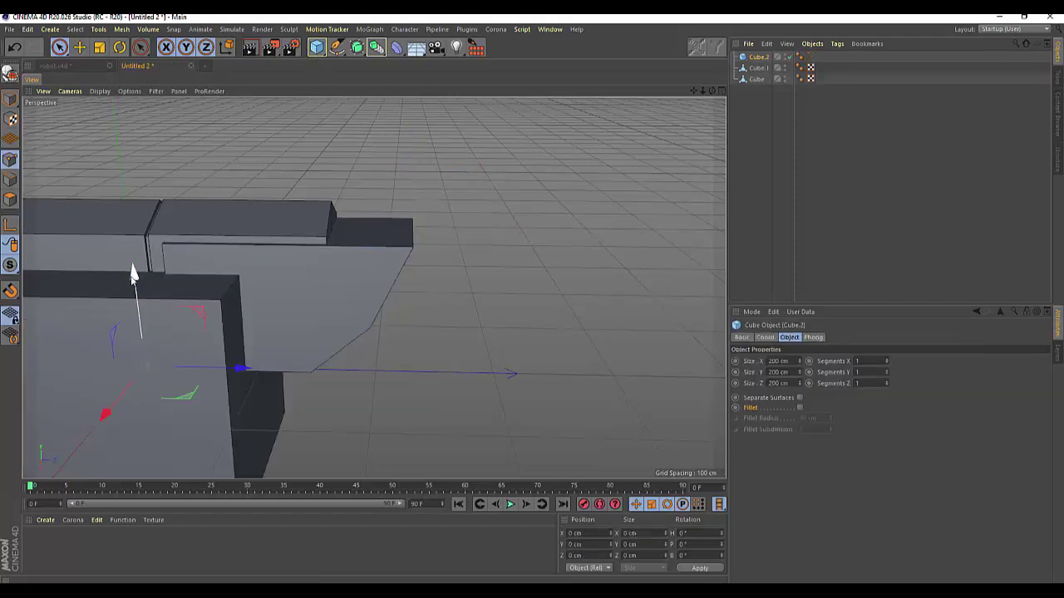
{"action": "left_click_drag", "start_coordinate": [131, 274], "coordinate": [176, 101]}
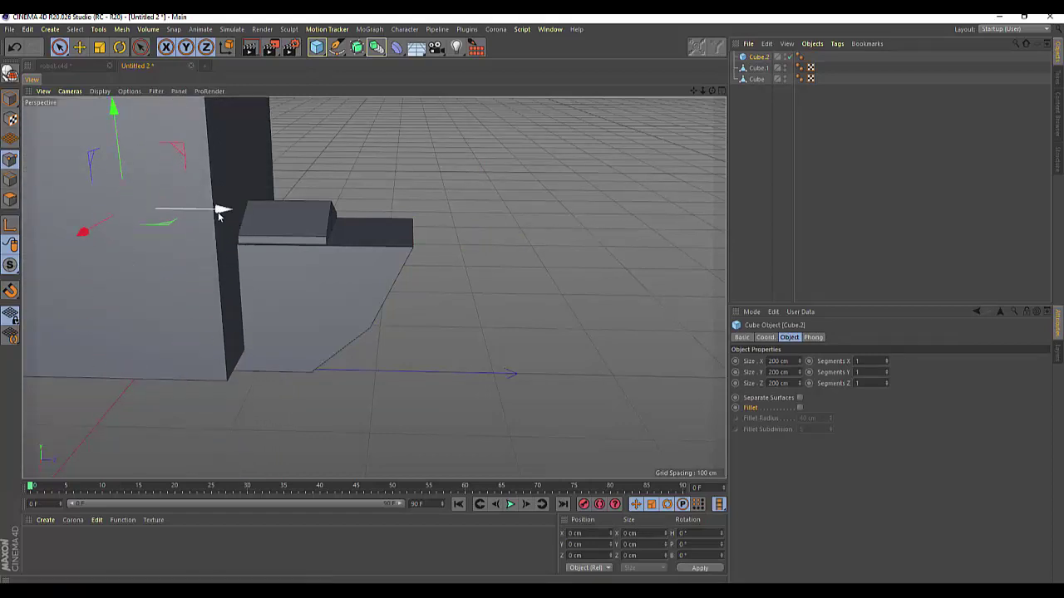
{"action": "left_click_drag", "start_coordinate": [219, 212], "coordinate": [503, 213]}
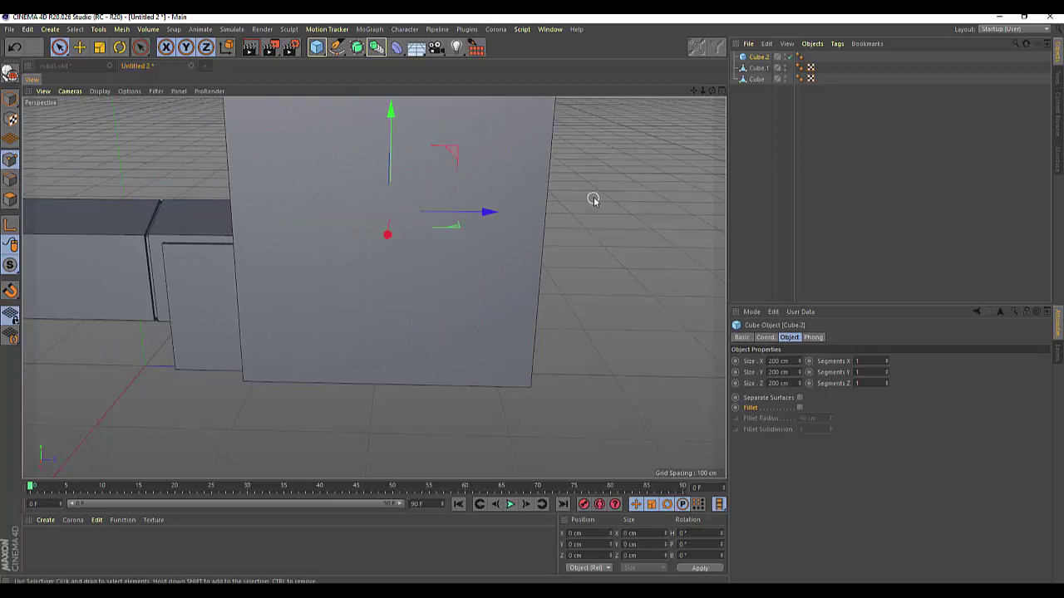
{"action": "left_click", "coordinate": [79, 48]}
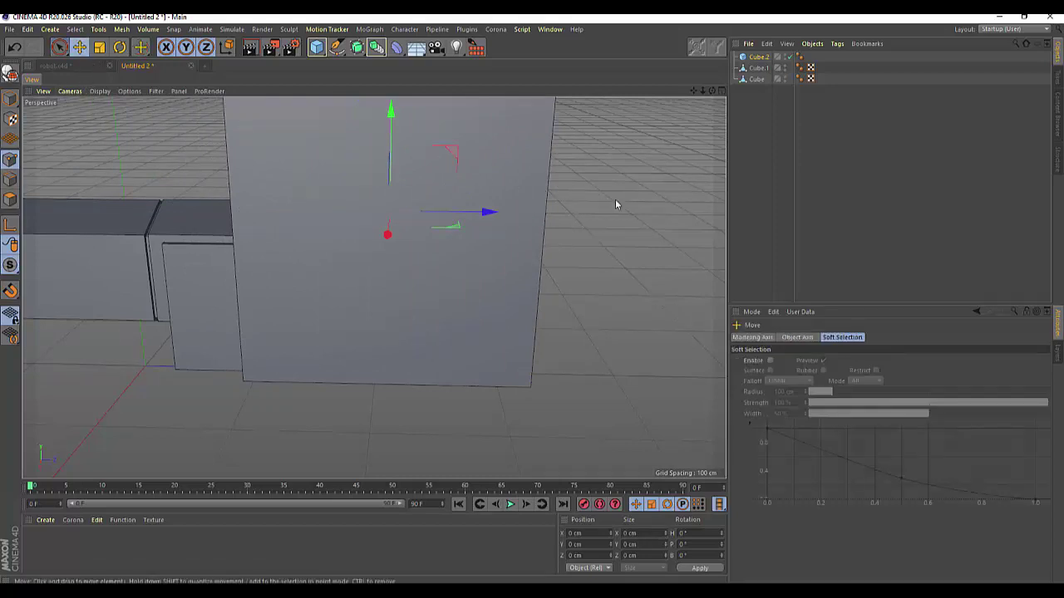
{"action": "mouse_move", "coordinate": [615, 199]}
{"action": "left_mouse_down"}
{"action": "mouse_move", "coordinate": [579, 240]}
{"action": "mouse_move", "coordinate": [685, 190]}
{"action": "left_mouse_up"}
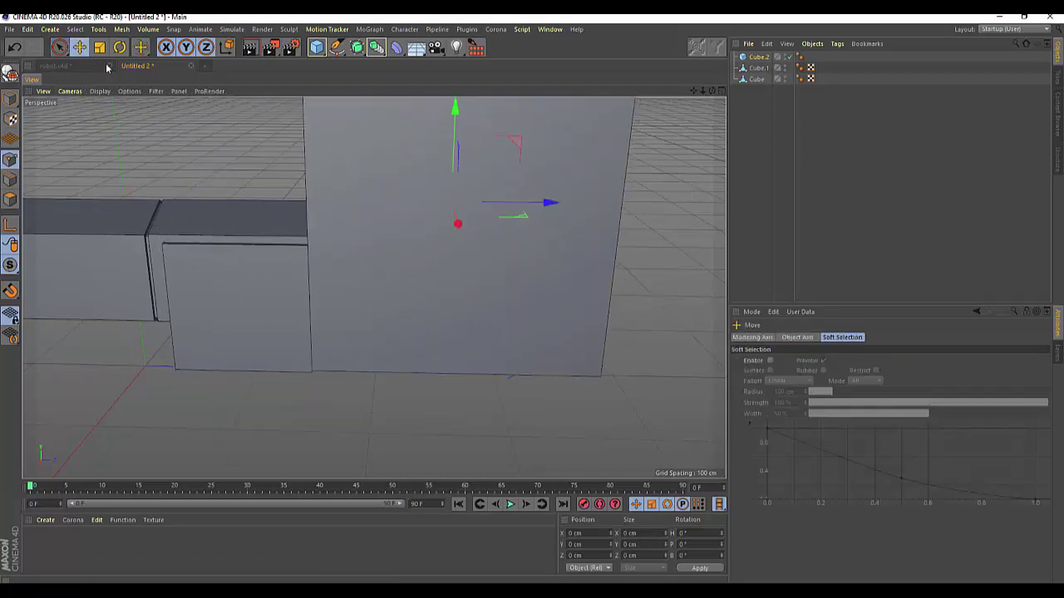
{"action": "key", "text": "ctrl+z"}
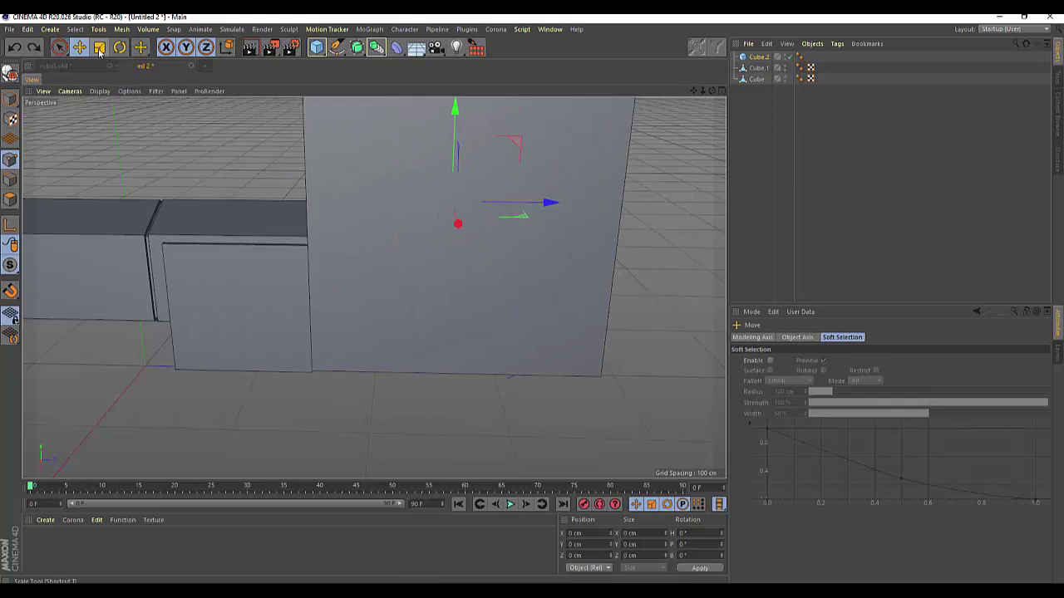
Scale the new cube down uniformly to about 40.9% and orbit to view it from the front.
{"action": "left_click", "coordinate": [100, 48]}
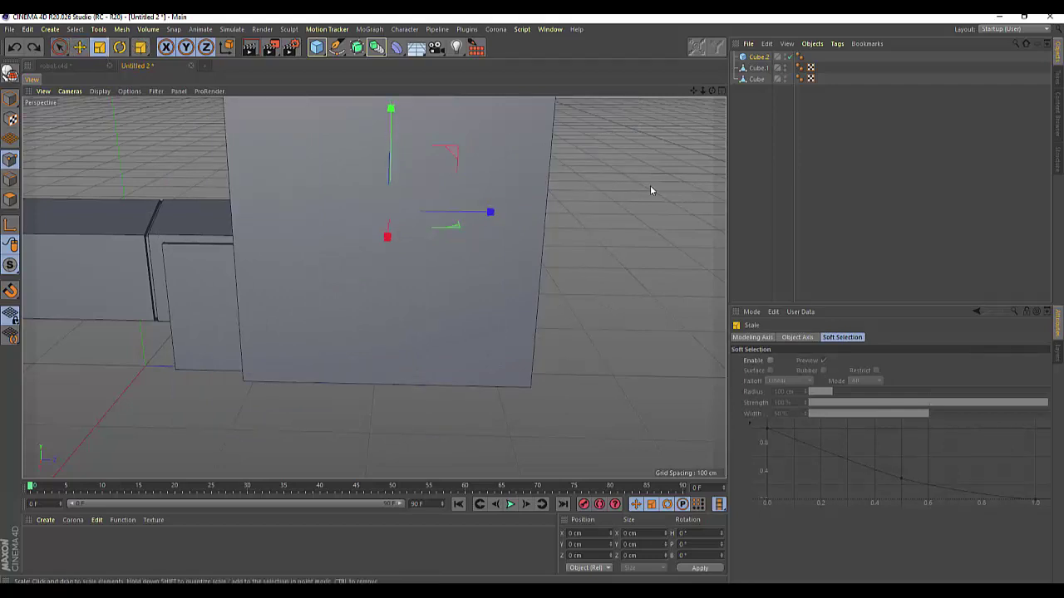
{"action": "mouse_move", "coordinate": [650, 188]}
{"action": "left_mouse_down"}
{"action": "mouse_move", "coordinate": [447, 317]}
{"action": "mouse_move", "coordinate": [440, 308]}
{"action": "left_mouse_up"}
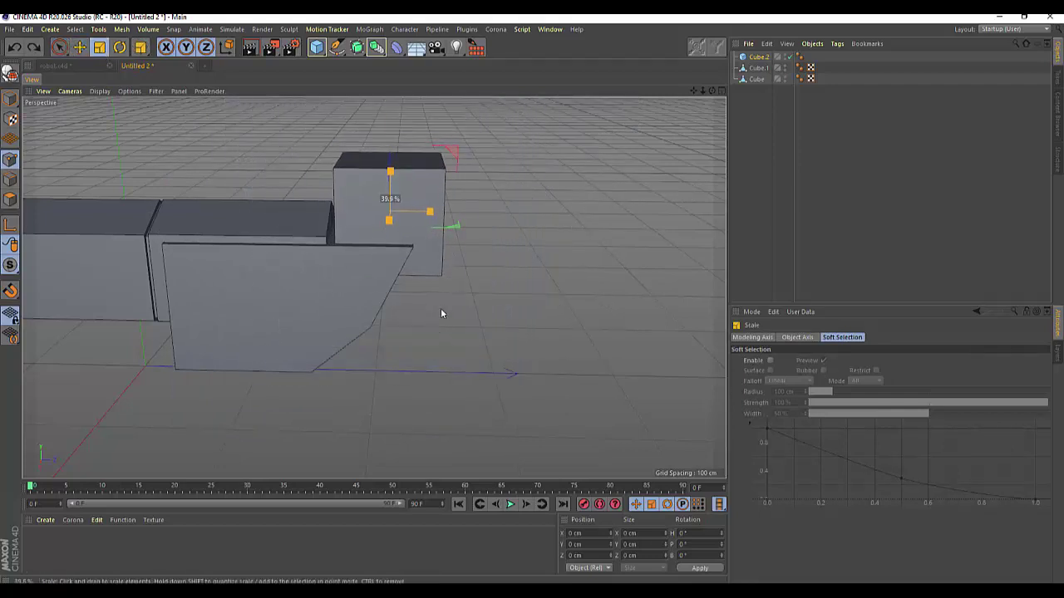
{"action": "left_click_drag", "start_coordinate": [712, 90], "coordinate": [631, 108]}
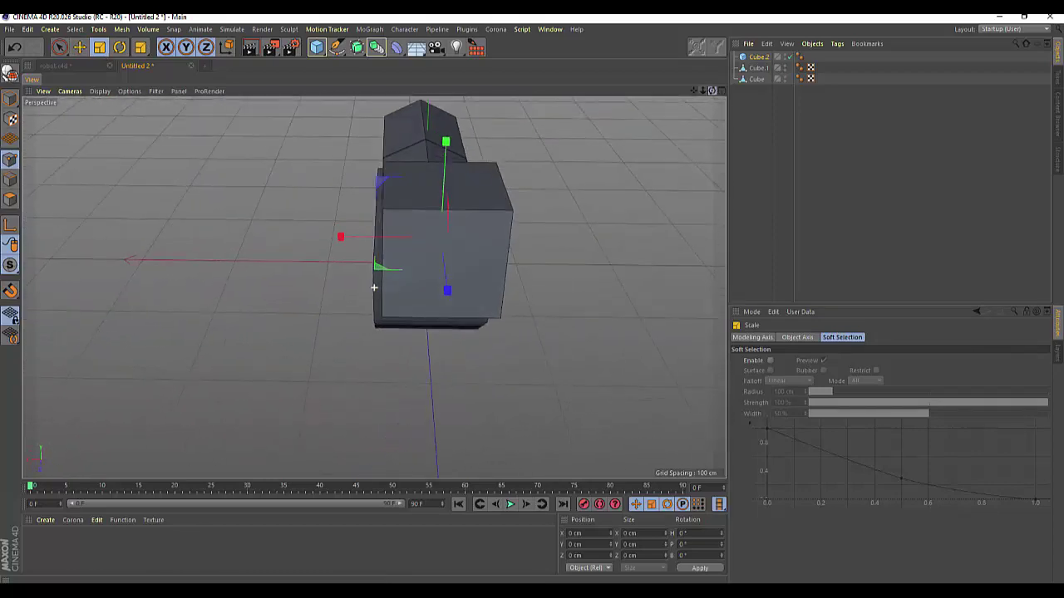
{"action": "left_click_drag", "start_coordinate": [712, 89], "coordinate": [705, 95]}
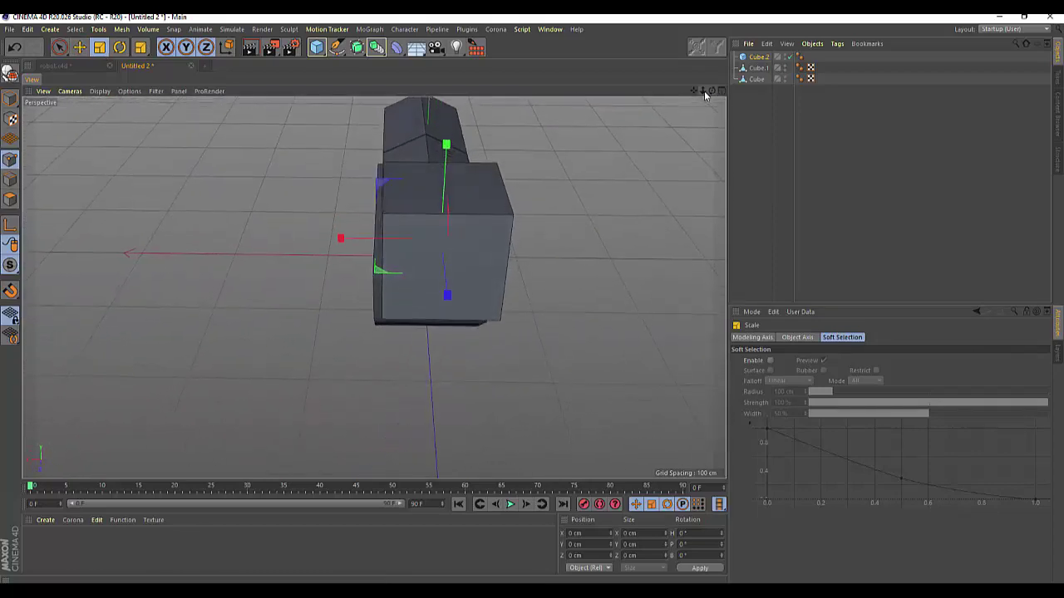
Select Cube.2 and Cube.1, try a small joint X move, then undo it and clear the selection.
{"action": "left_click", "coordinate": [757, 58]}
{"action": "left_click", "coordinate": [759, 69], "text": "ctrl"}
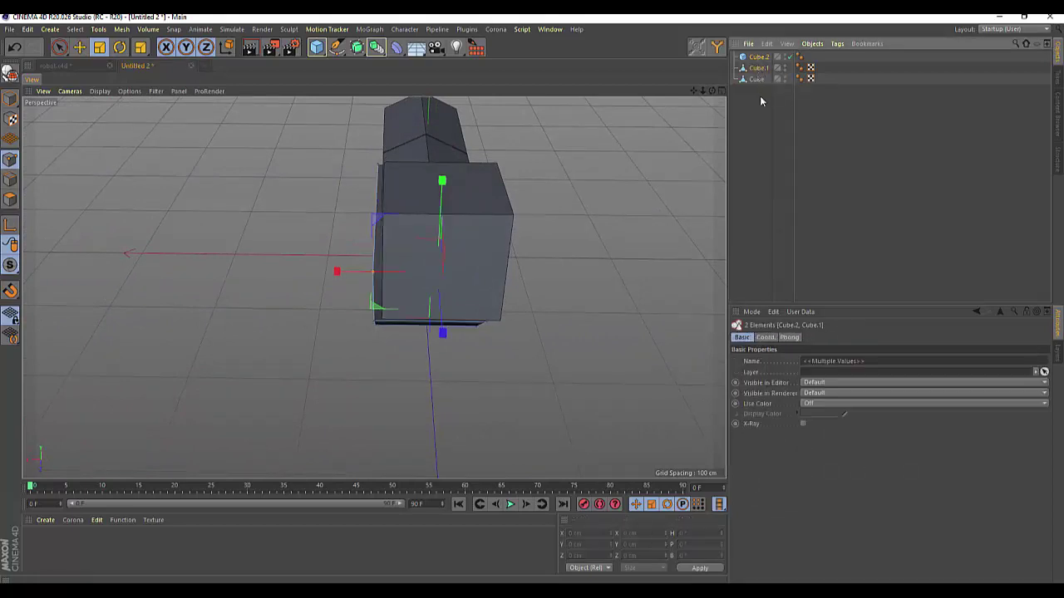
{"action": "left_click", "coordinate": [79, 48]}
{"action": "left_click_drag", "start_coordinate": [331, 271], "coordinate": [336, 270]}
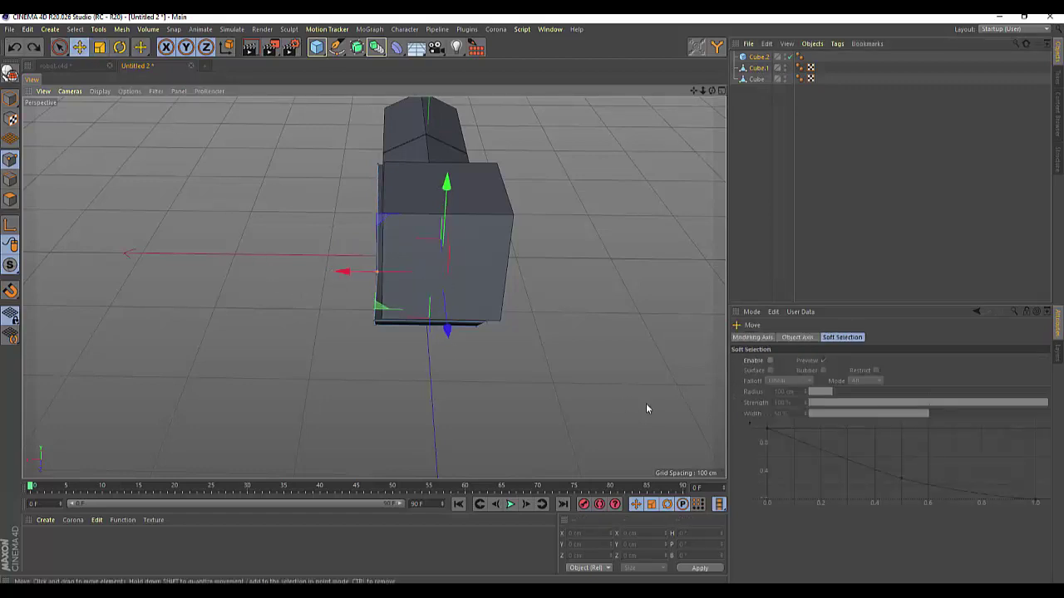
{"action": "key", "text": "ctrl+z"}
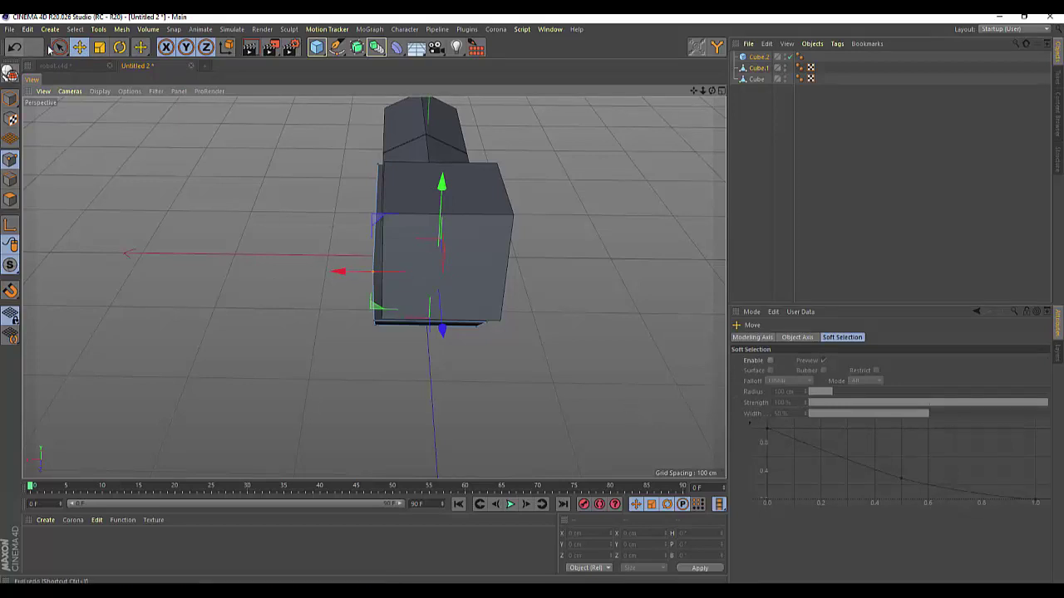
{"action": "left_click_drag", "start_coordinate": [58, 47], "coordinate": [100, 62]}
{"action": "left_click", "coordinate": [117, 147]}
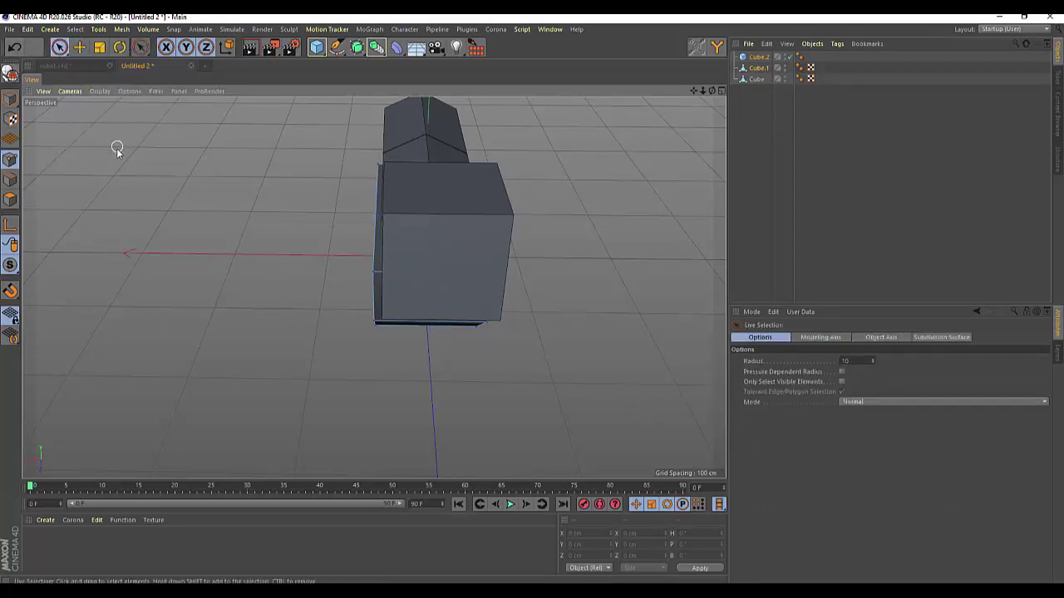
Reselect Cube.1 and Cube.2 and orbit to see the cubes from another angle.
{"action": "left_click", "coordinate": [757, 57]}
{"action": "left_click", "coordinate": [757, 67], "text": "ctrl"}
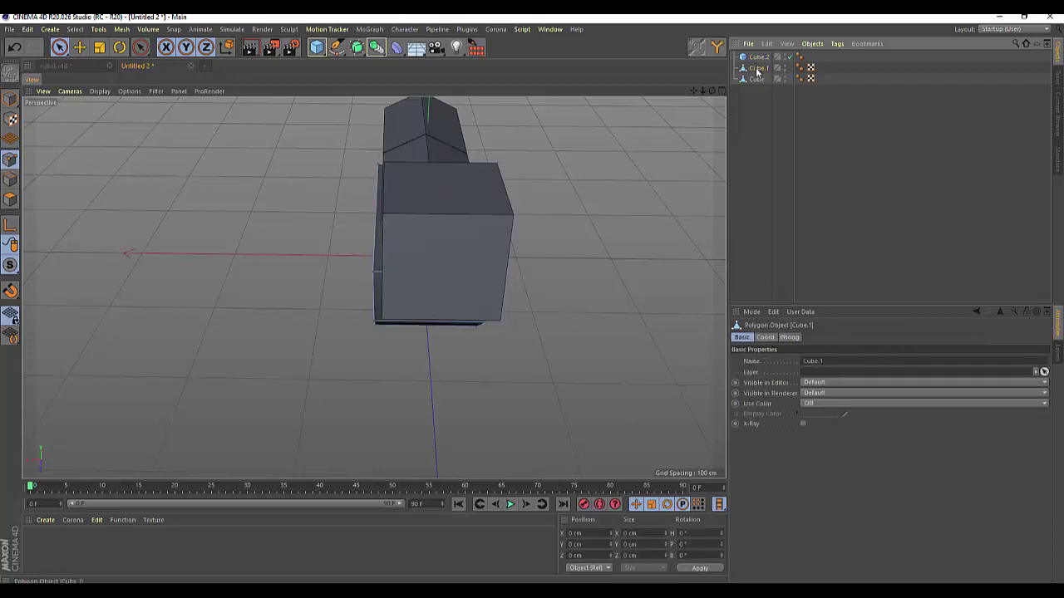
{"action": "left_click", "coordinate": [758, 70]}
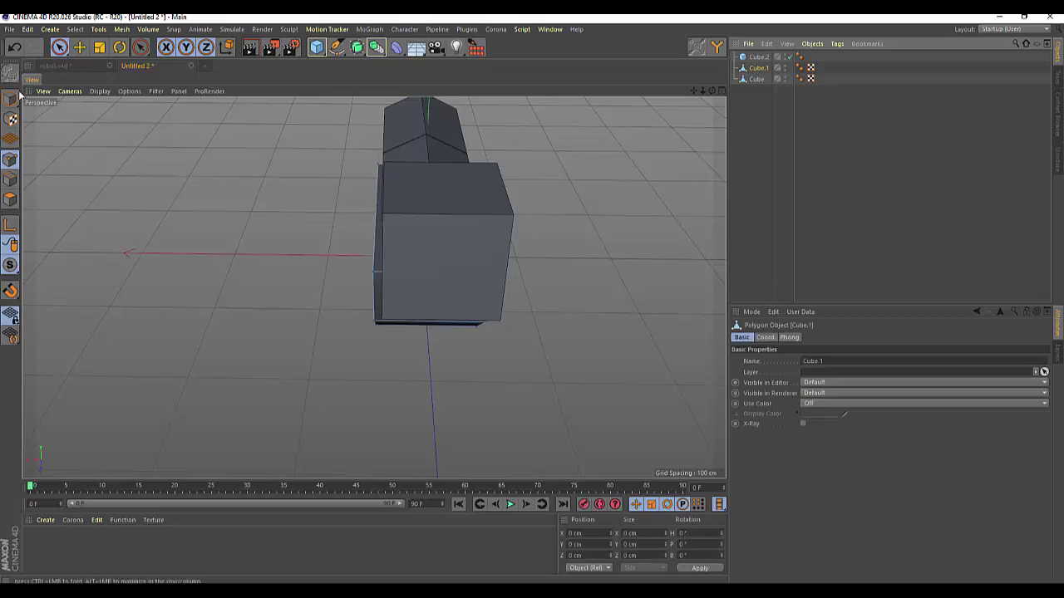
{"action": "left_click", "coordinate": [10, 99]}
{"action": "left_click", "coordinate": [753, 58], "text": "ctrl"}
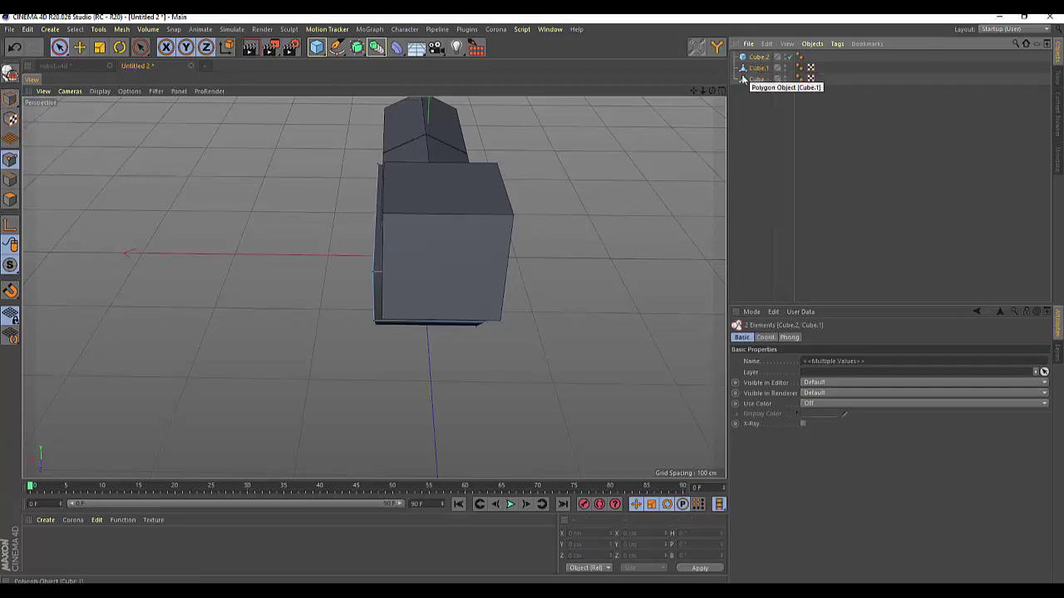
{"action": "left_click_drag", "start_coordinate": [713, 94], "coordinate": [374, 287]}
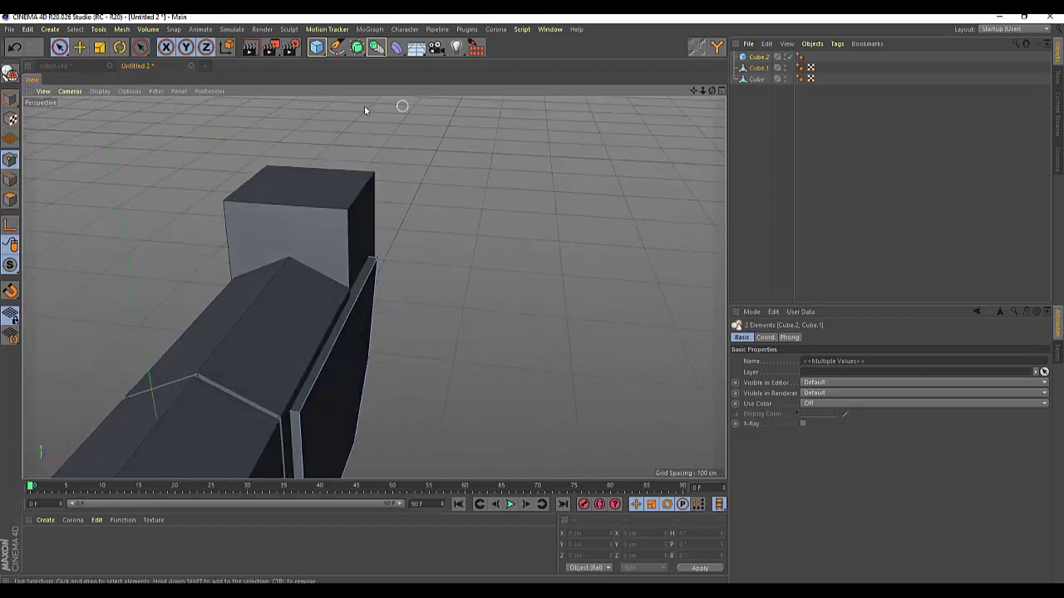
Move Cube.2 along X to 3.155 cm on the body's front end and show four viewports.
{"action": "left_click", "coordinate": [81, 50]}
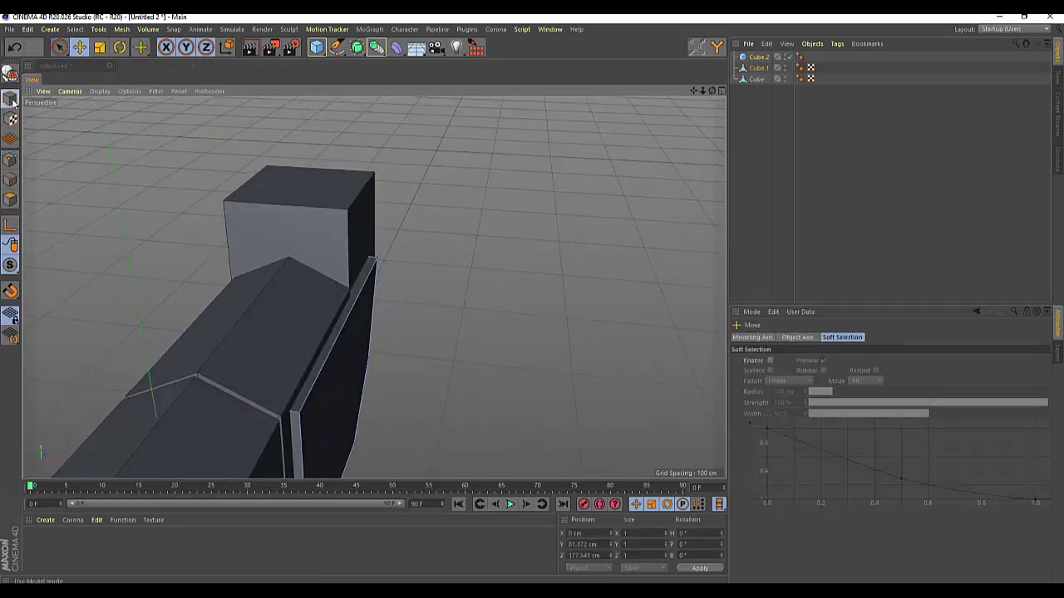
{"action": "left_click", "coordinate": [345, 328]}
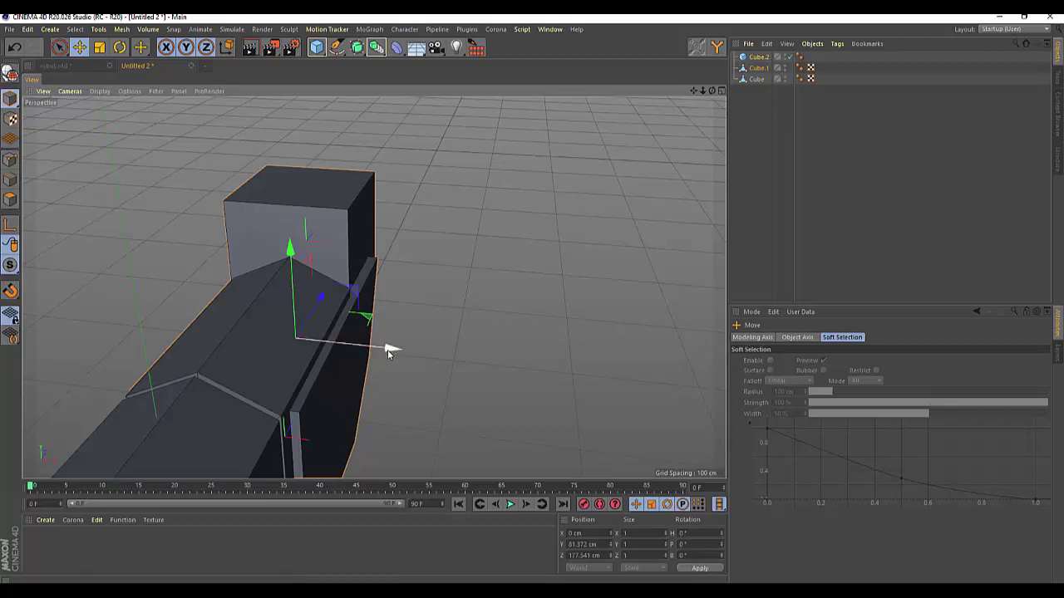
{"action": "left_click_drag", "start_coordinate": [387, 353], "coordinate": [388, 350]}
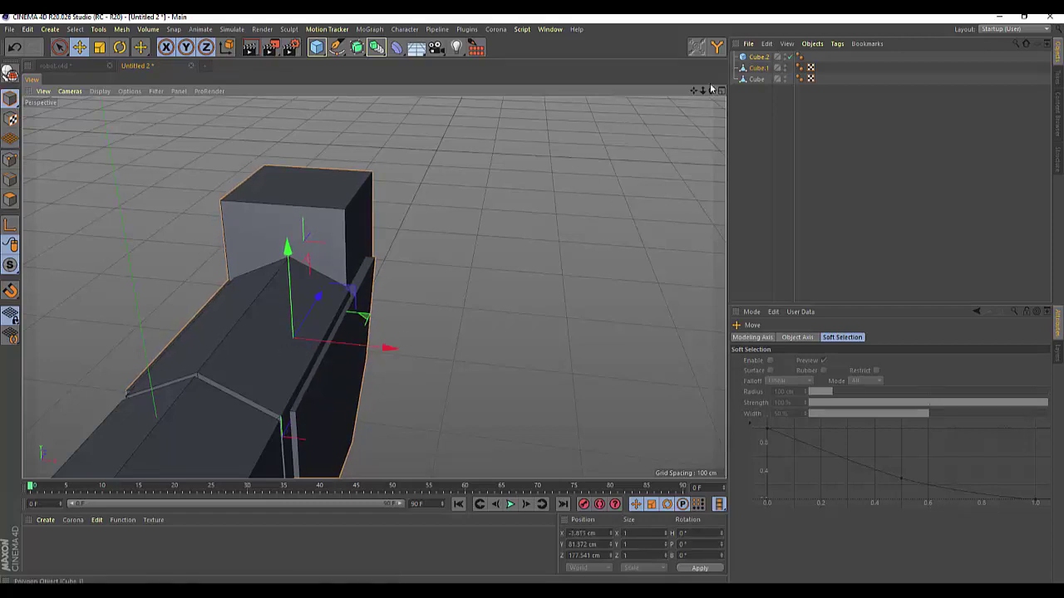
{"action": "left_click_drag", "start_coordinate": [711, 90], "coordinate": [711, 116]}
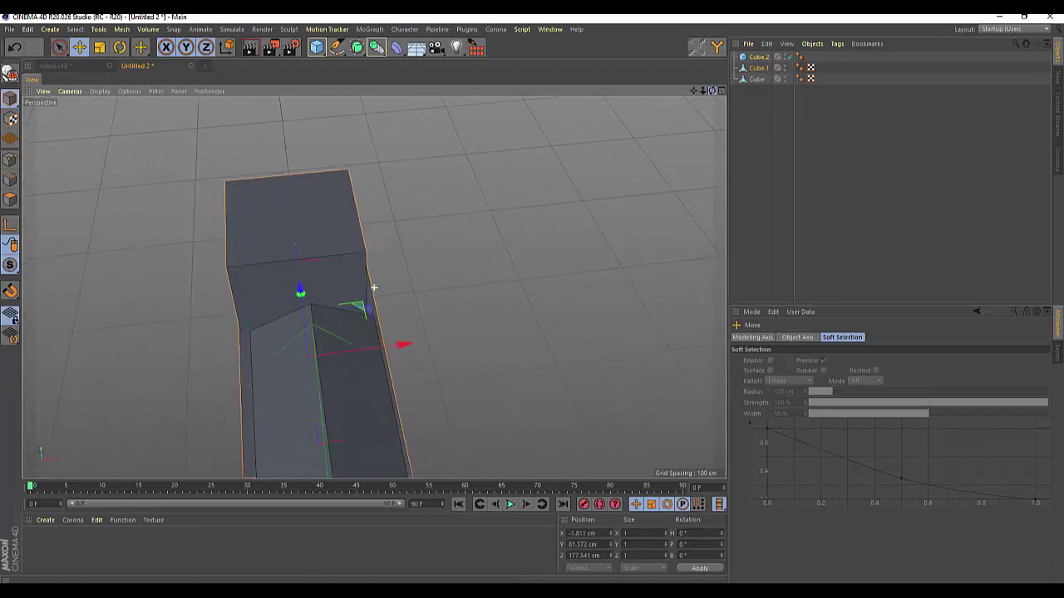
{"action": "left_click_drag", "start_coordinate": [712, 117], "coordinate": [666, 128]}
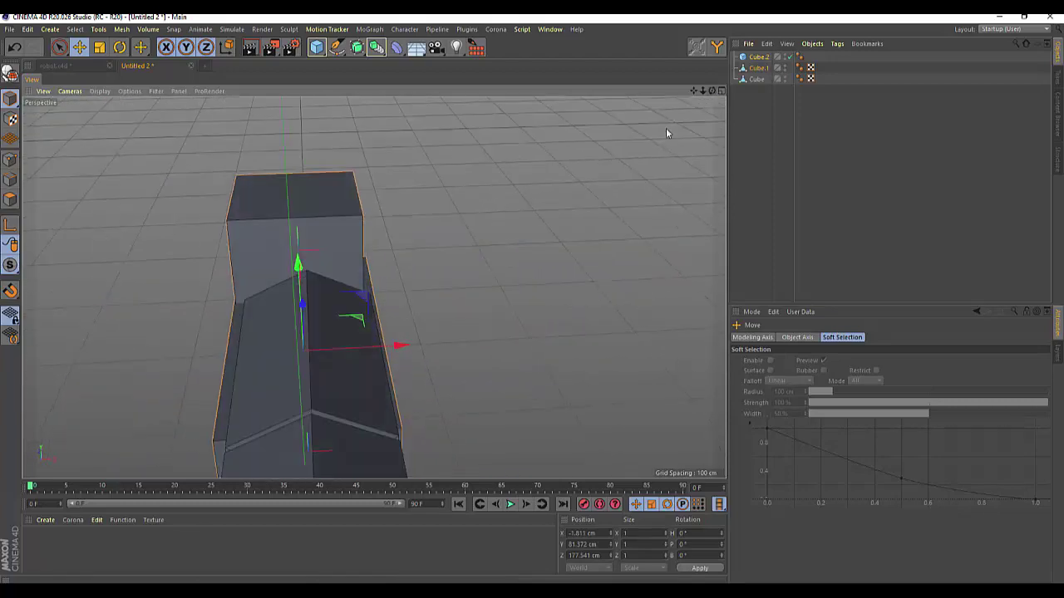
{"action": "left_click_drag", "start_coordinate": [407, 341], "coordinate": [415, 343]}
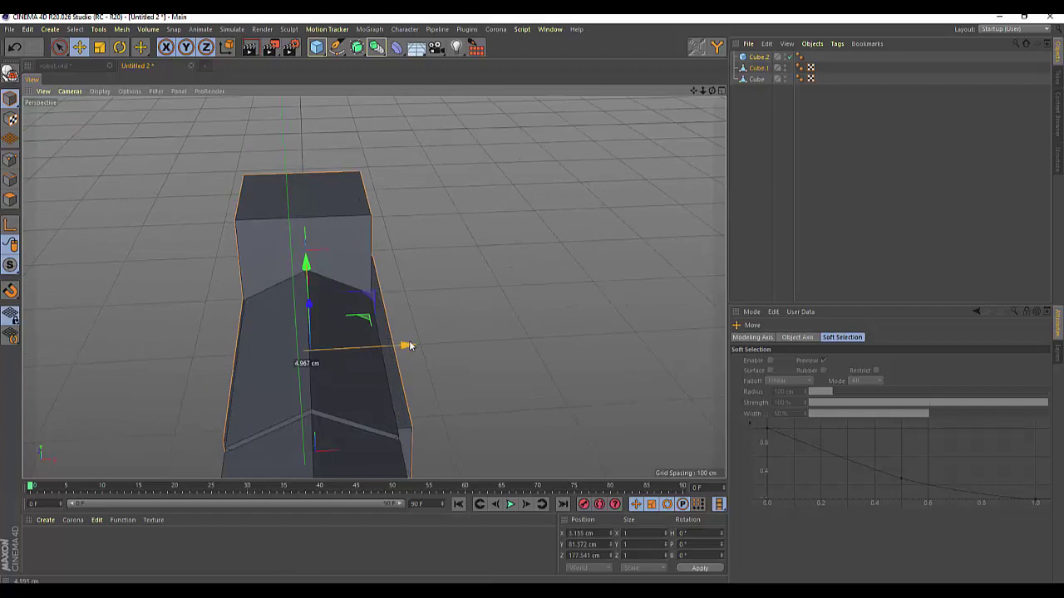
{"action": "left_click", "coordinate": [721, 90]}
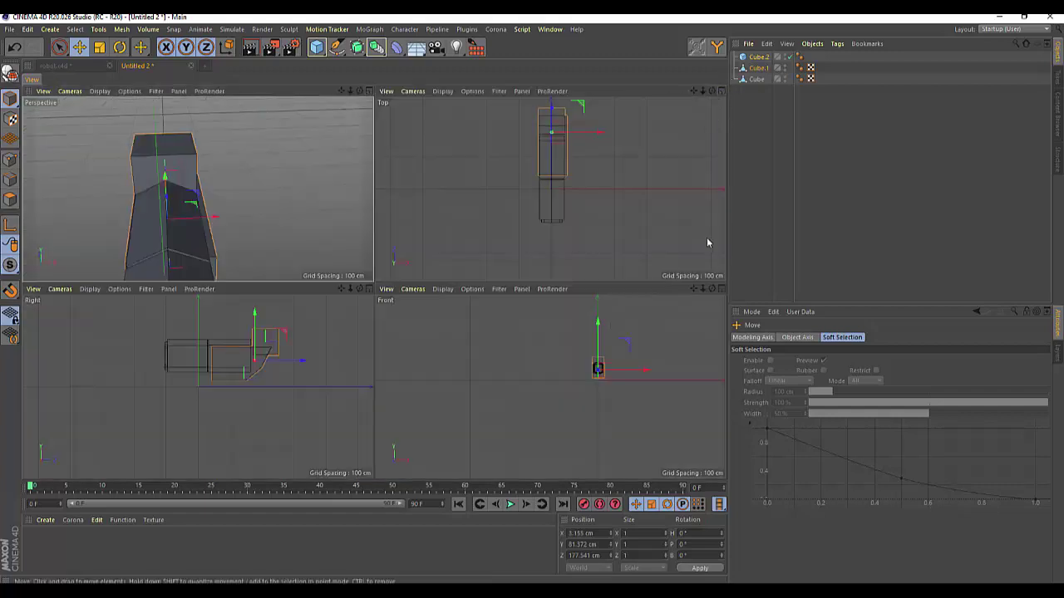
In the maximised Front view, slide Cube.2 along X to near the centre, about 0.271 cm.
{"action": "left_click", "coordinate": [720, 289]}
{"action": "scroll", "coordinate": [494, 216], "scroll_direction": "up", "scroll_amount": 3}
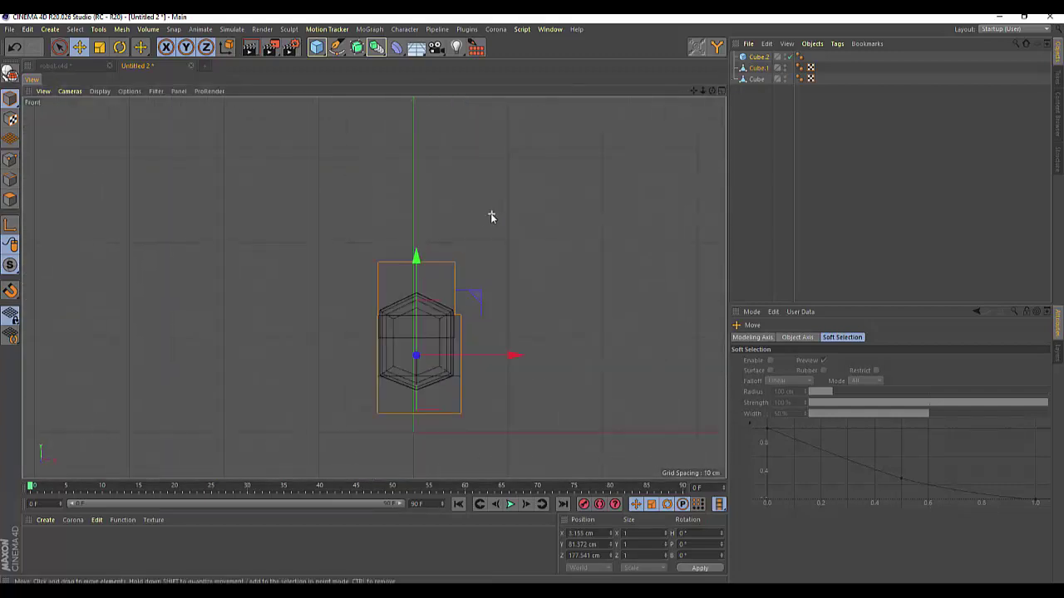
{"action": "scroll", "coordinate": [482, 220], "scroll_direction": "up", "scroll_amount": 3}
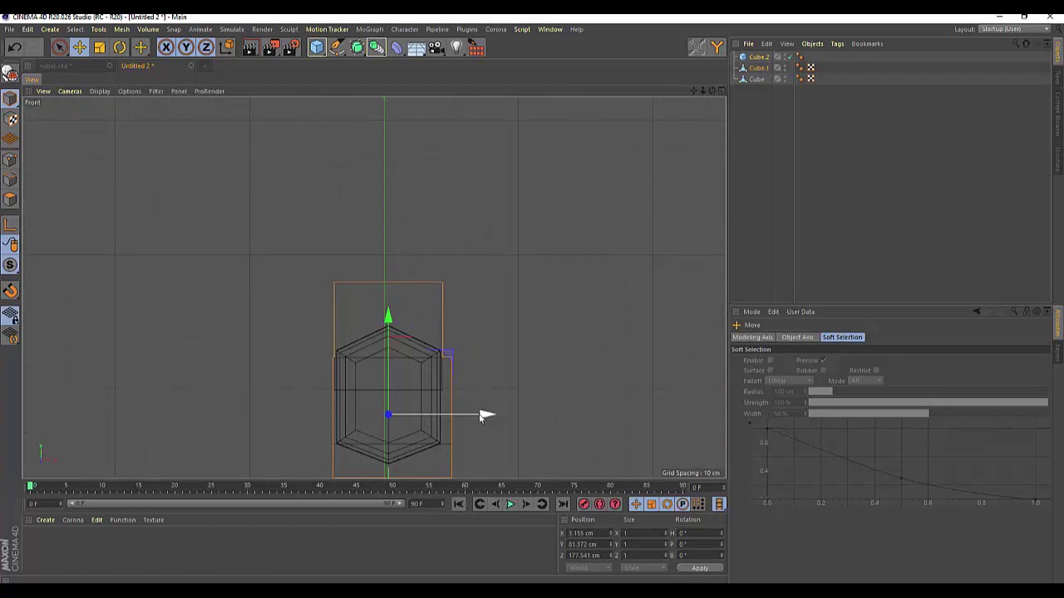
{"action": "left_click_drag", "start_coordinate": [485, 417], "coordinate": [480, 422]}
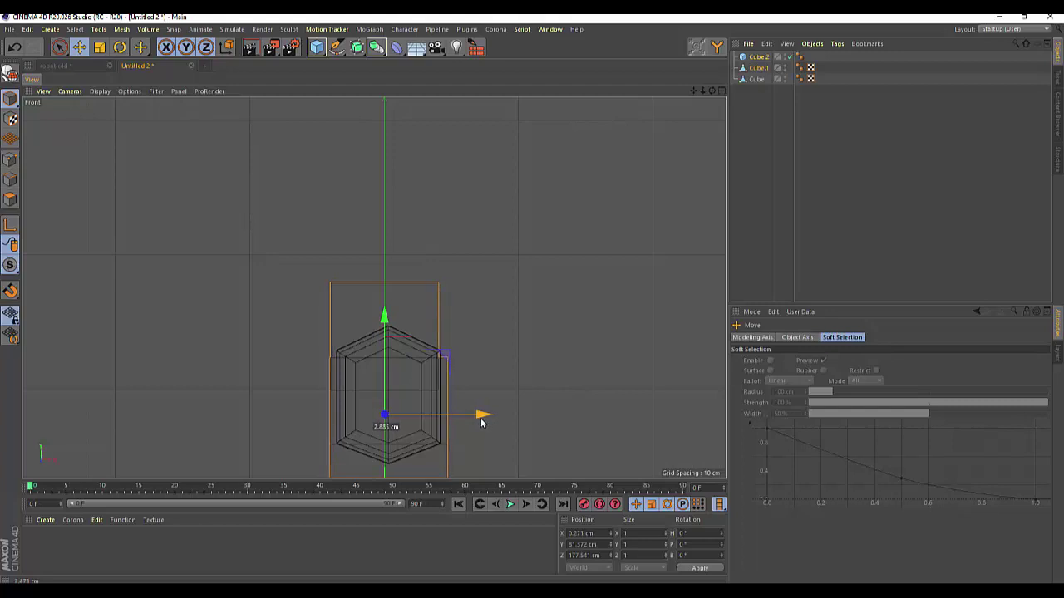
{"action": "left_click_drag", "start_coordinate": [481, 422], "coordinate": [483, 421]}
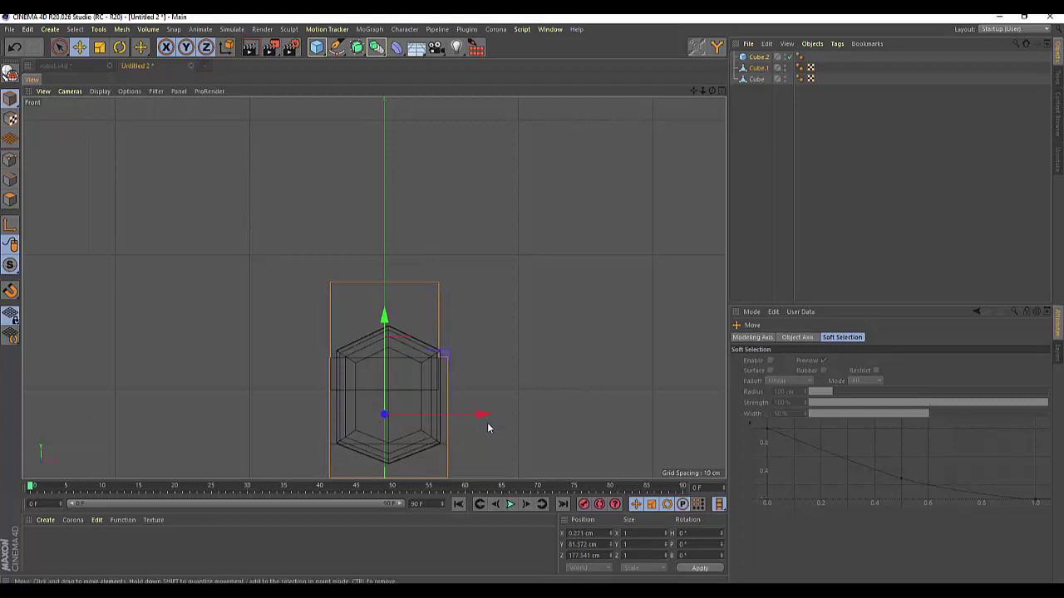
{"action": "left_click", "coordinate": [575, 314]}
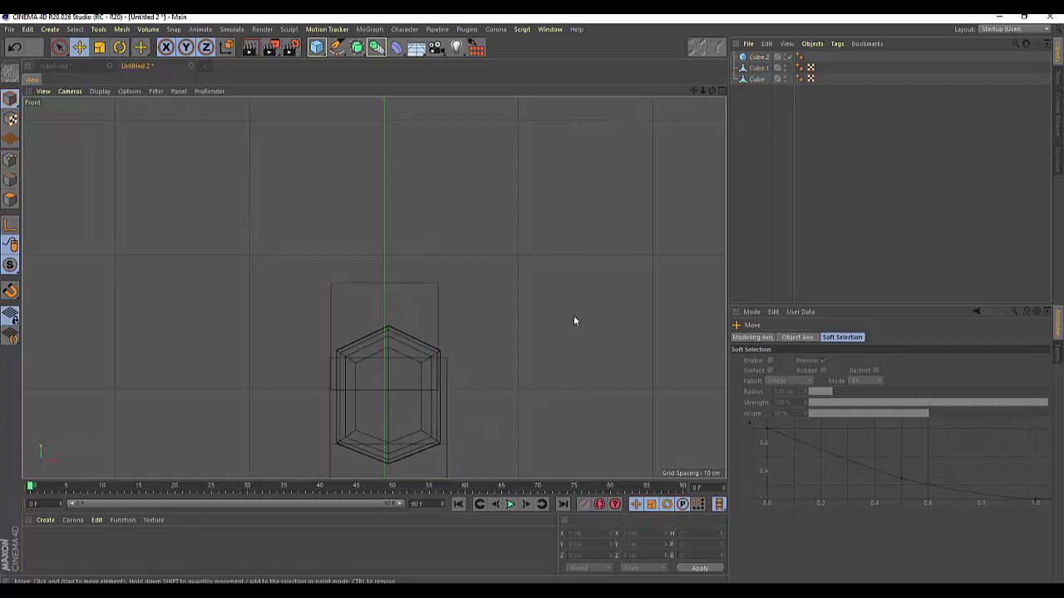
Shift Cube.1 right and the main body Cube left along X toward the centre axis.
{"action": "left_click", "coordinate": [442, 462]}
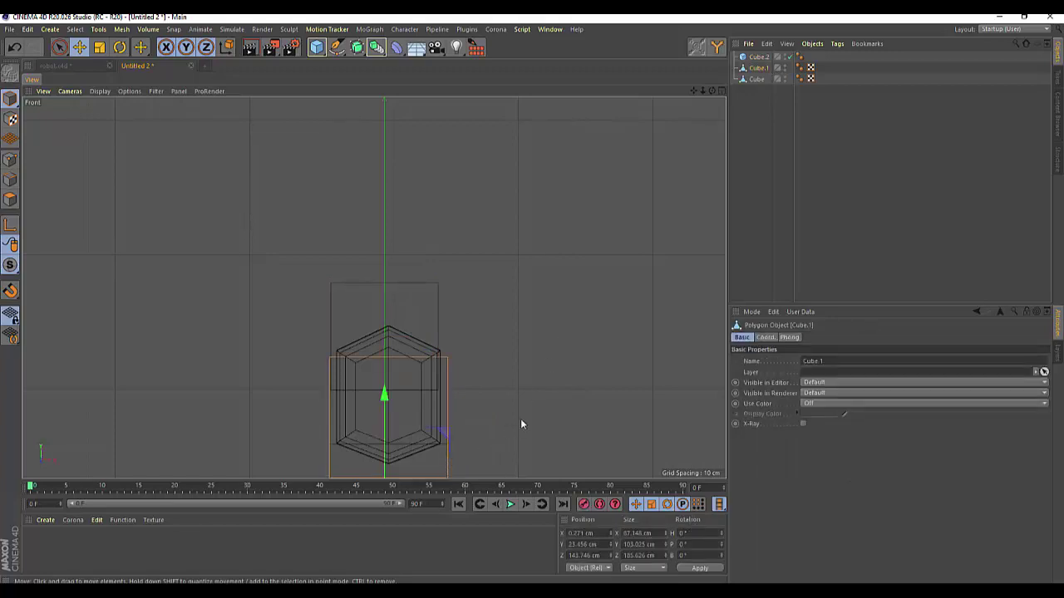
{"action": "scroll", "coordinate": [553, 307], "scroll_direction": "down", "scroll_amount": 2}
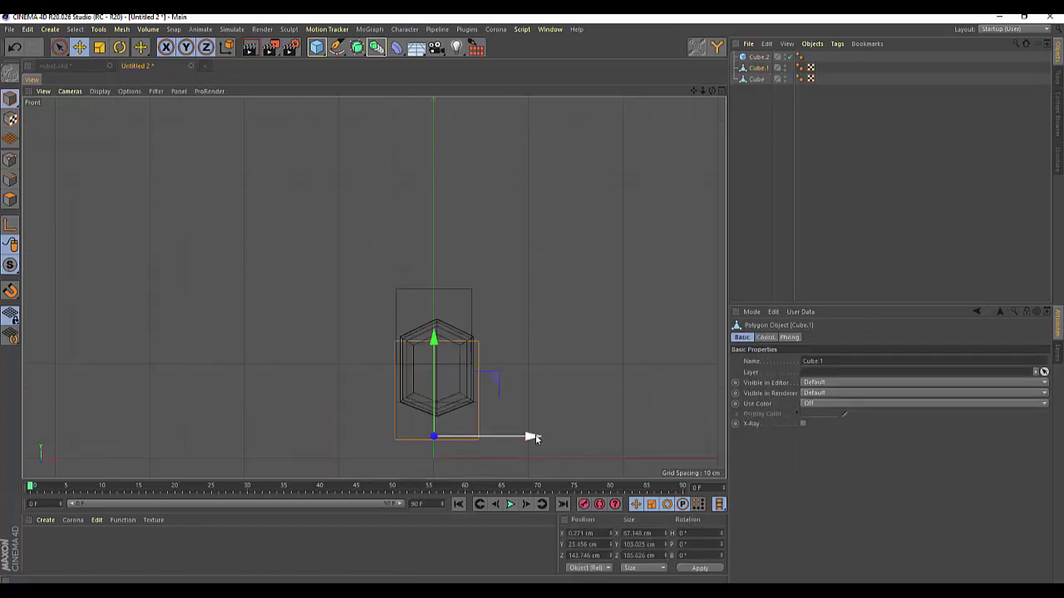
{"action": "left_click_drag", "start_coordinate": [536, 436], "coordinate": [536, 438]}
{"action": "left_click", "coordinate": [476, 322]}
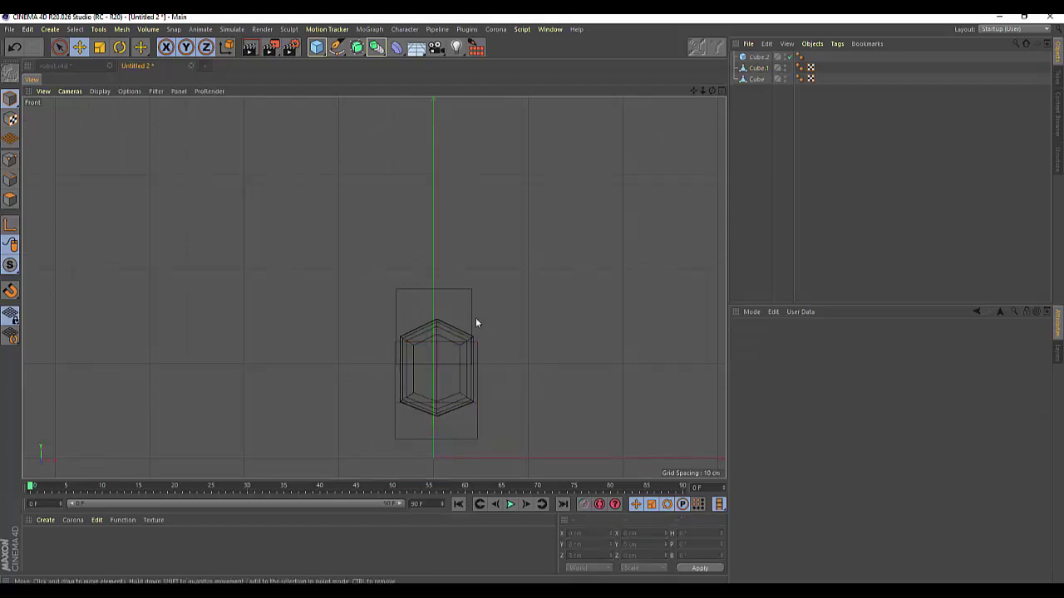
{"action": "left_click", "coordinate": [756, 79]}
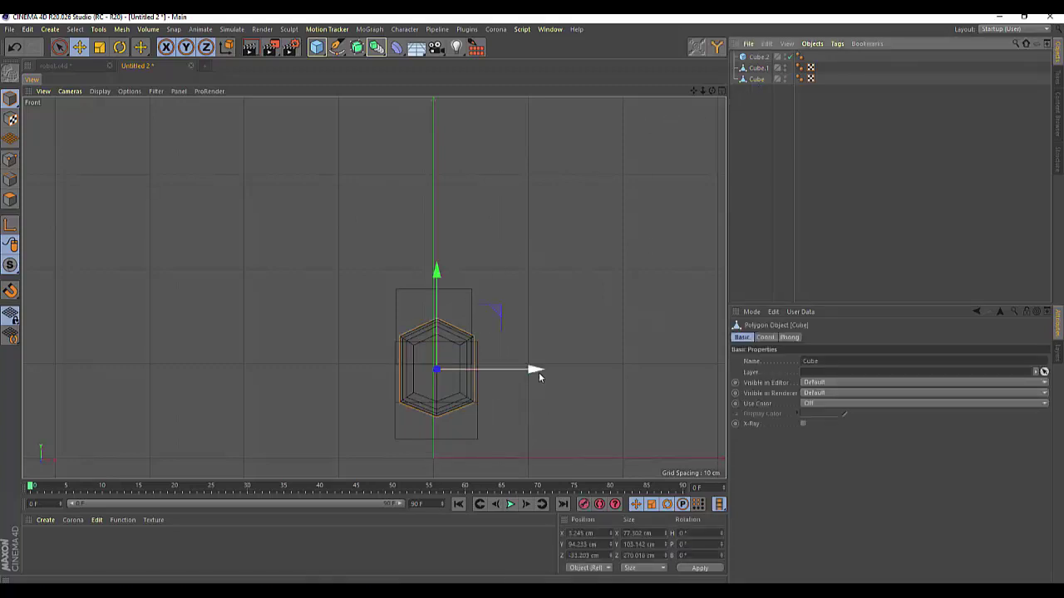
{"action": "left_click_drag", "start_coordinate": [536, 372], "coordinate": [534, 373]}
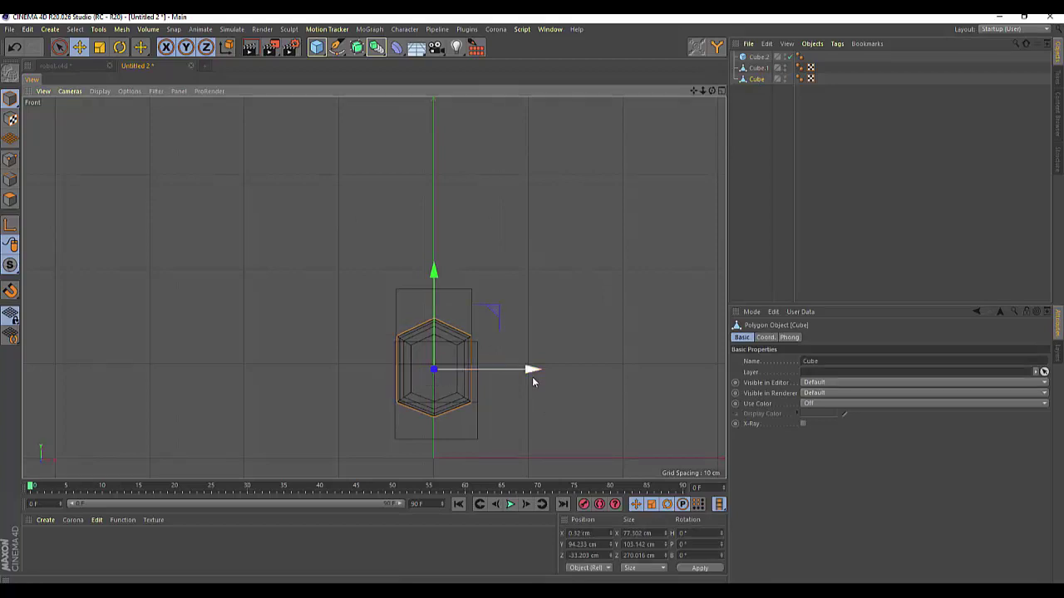
Fine-tune Cube.1 to X 0.767 cm so it sits centred beneath the body.
{"action": "left_click", "coordinate": [759, 69]}
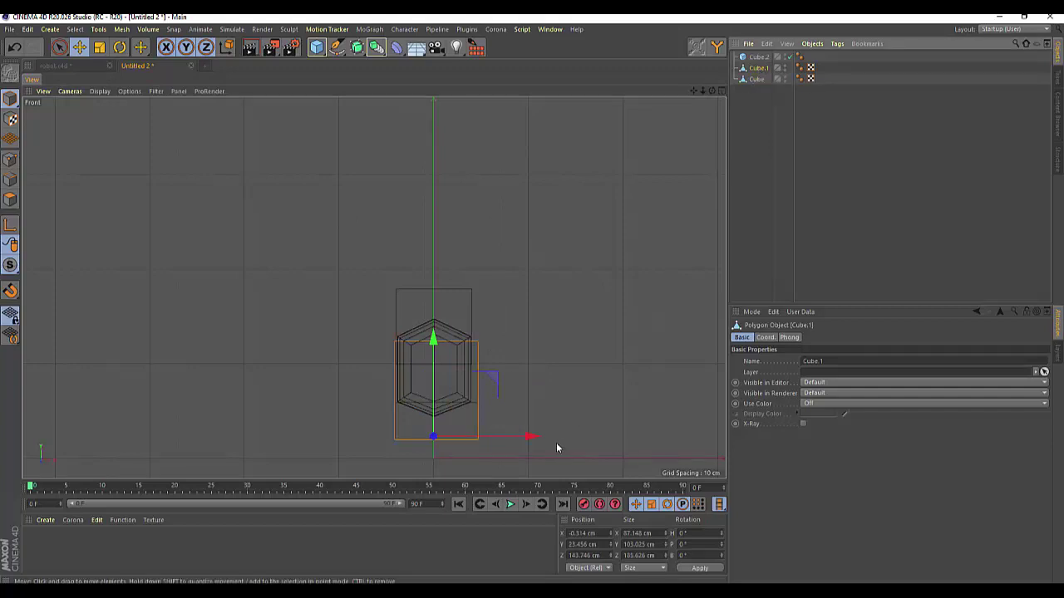
{"action": "left_click_drag", "start_coordinate": [532, 438], "coordinate": [532, 439]}
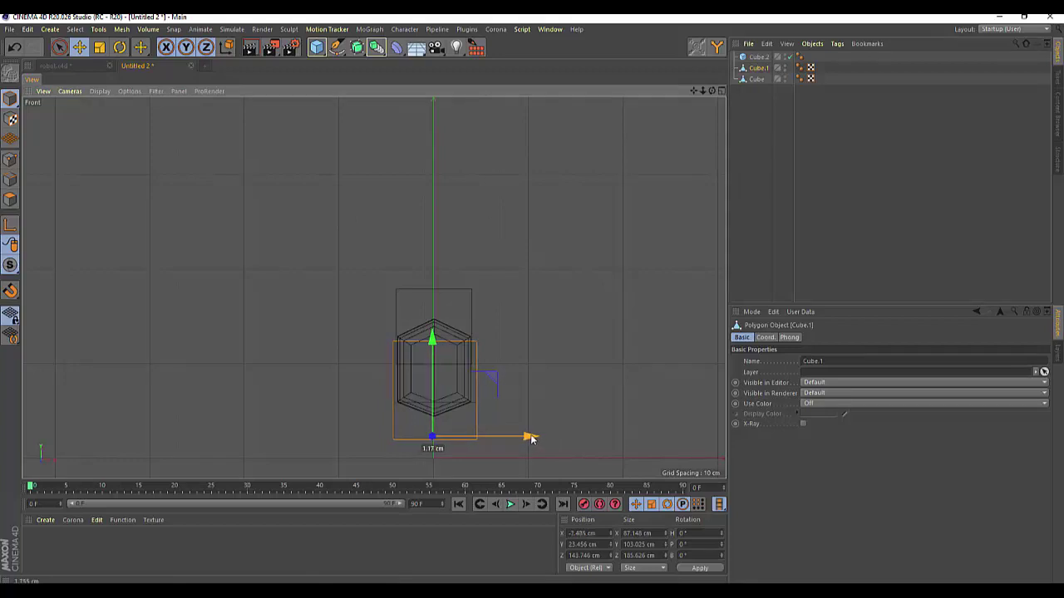
{"action": "left_click_drag", "start_coordinate": [531, 439], "coordinate": [529, 436]}
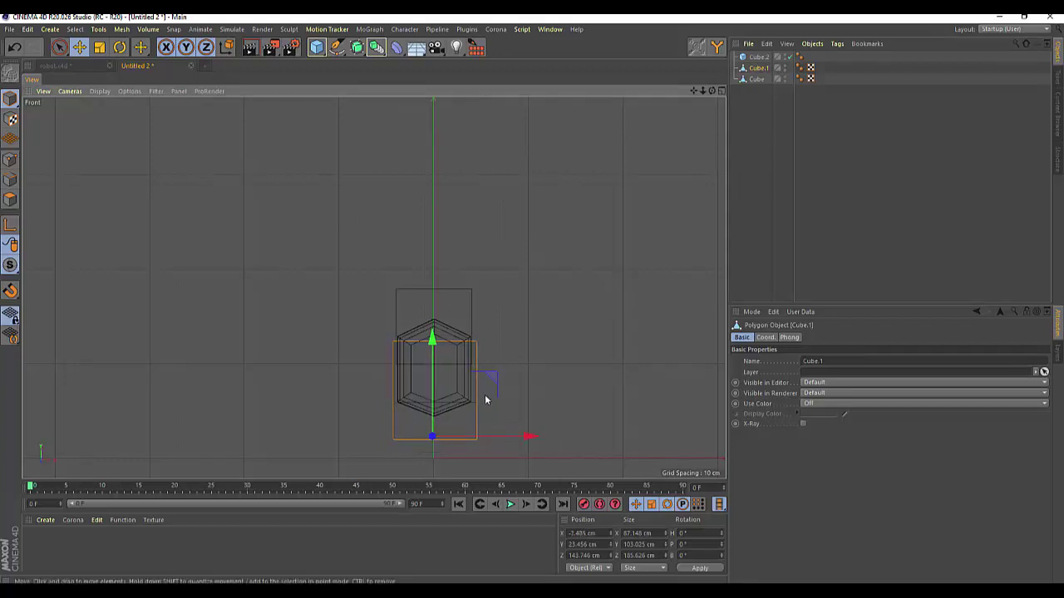
{"action": "scroll", "coordinate": [452, 410], "scroll_direction": "up", "scroll_amount": 2}
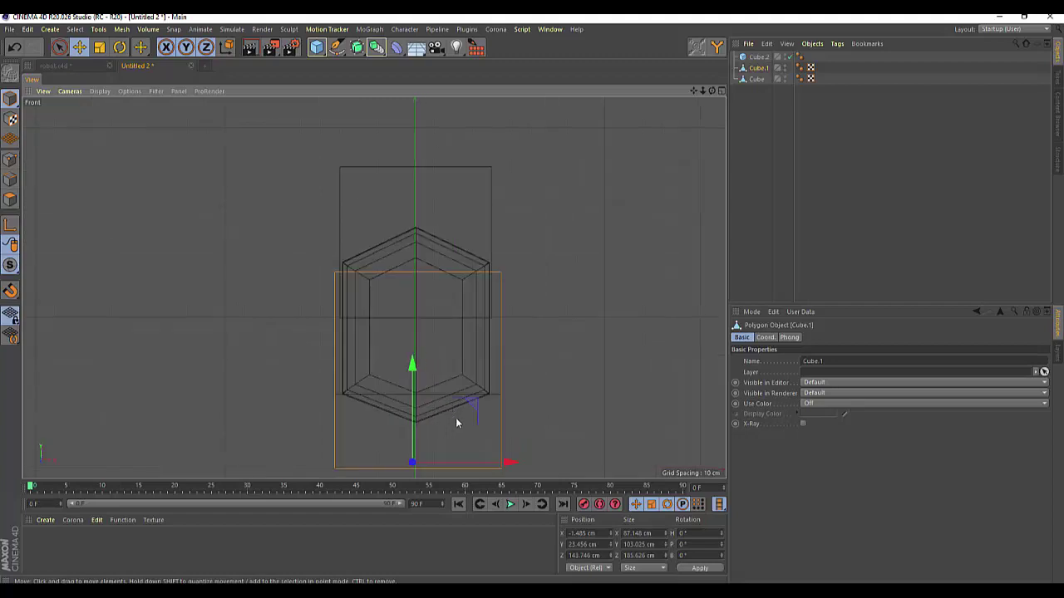
{"action": "left_click_drag", "start_coordinate": [505, 463], "coordinate": [515, 467]}
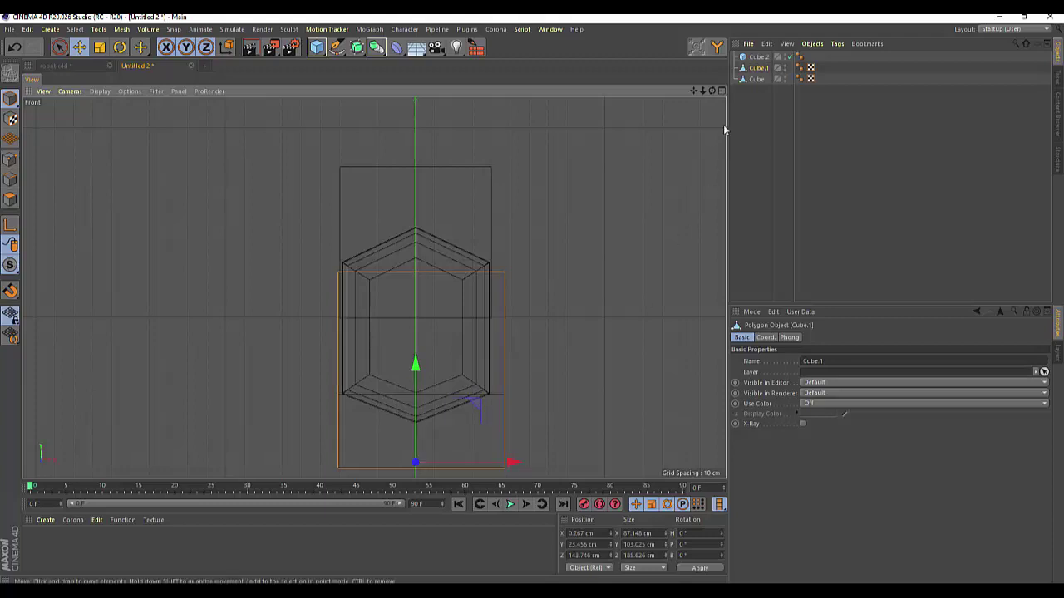
{"action": "left_click", "coordinate": [759, 58]}
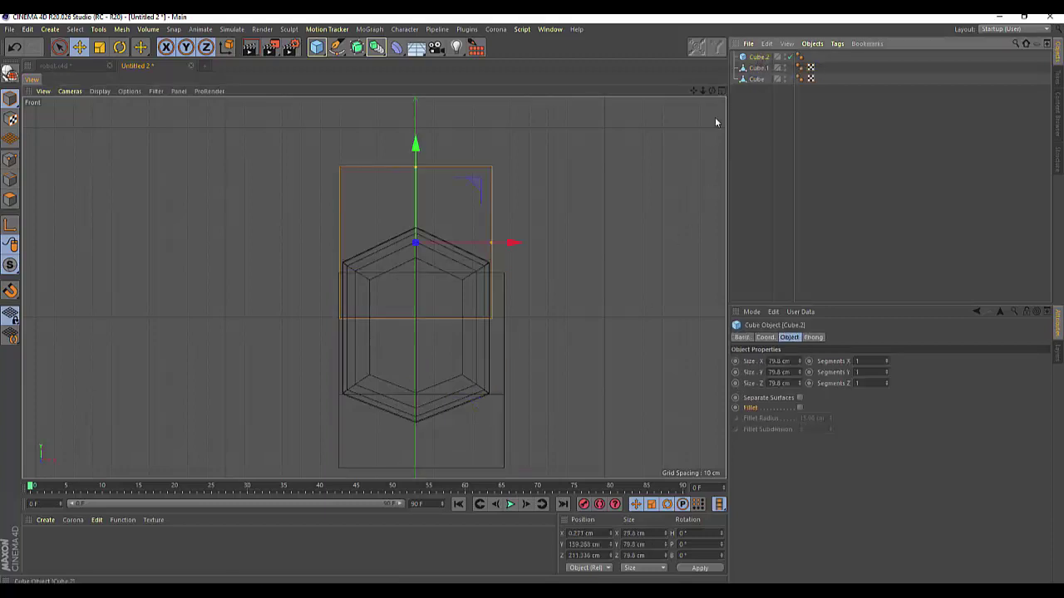
Check the centred cubes in a maximised Perspective view, then put Cube.1 into Points mode.
{"action": "left_click", "coordinate": [756, 79]}
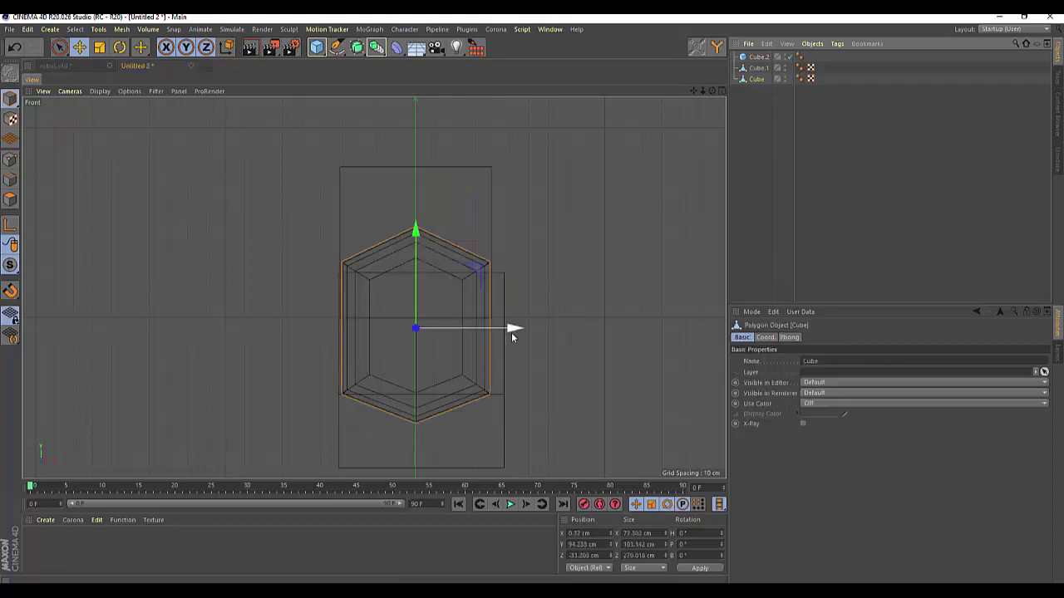
{"action": "left_click", "coordinate": [721, 91]}
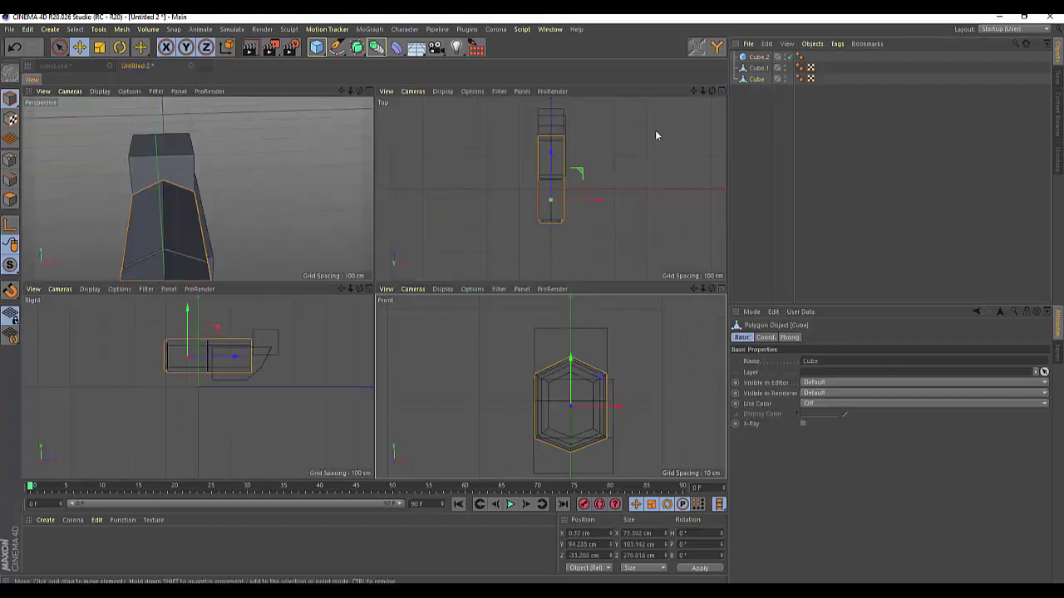
{"action": "left_click", "coordinate": [369, 91]}
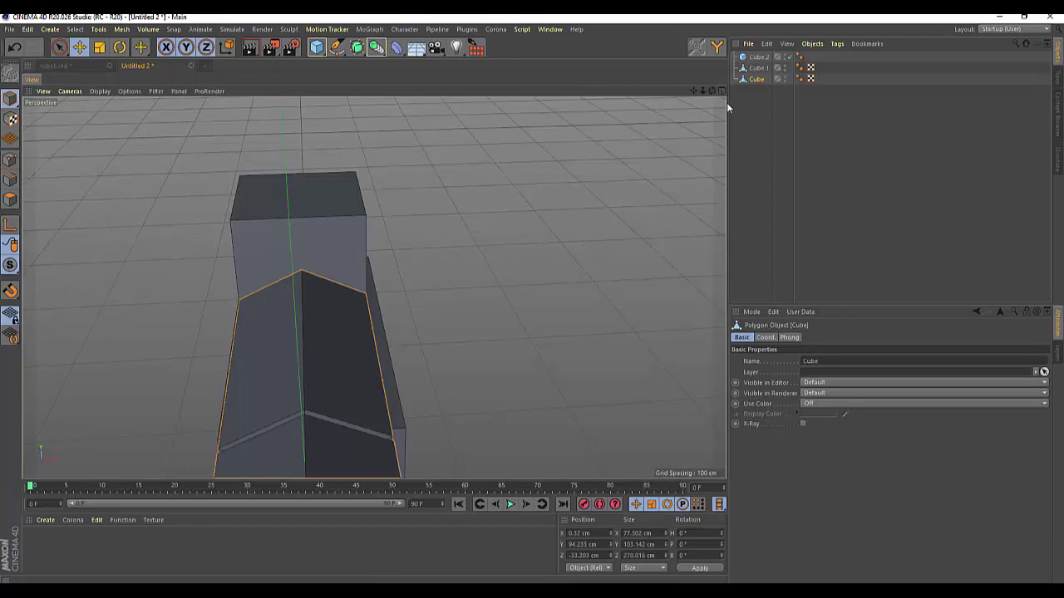
{"action": "scroll", "coordinate": [374, 288], "scroll_direction": "up", "scroll_amount": 2}
{"action": "left_click_drag", "start_coordinate": [374, 288], "coordinate": [374, 288], "text": "alt"}
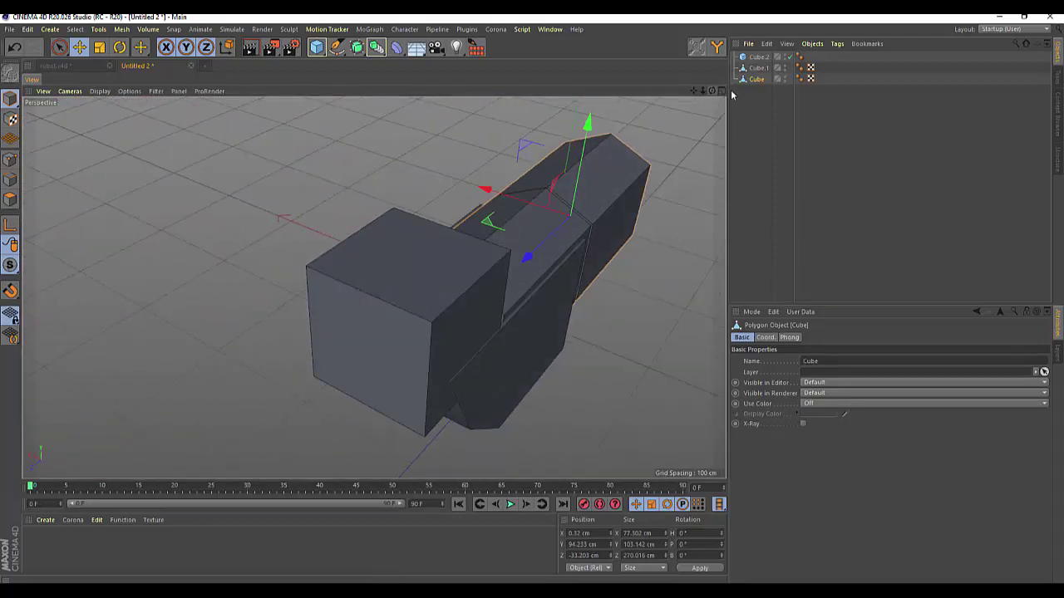
{"action": "left_click", "coordinate": [758, 68]}
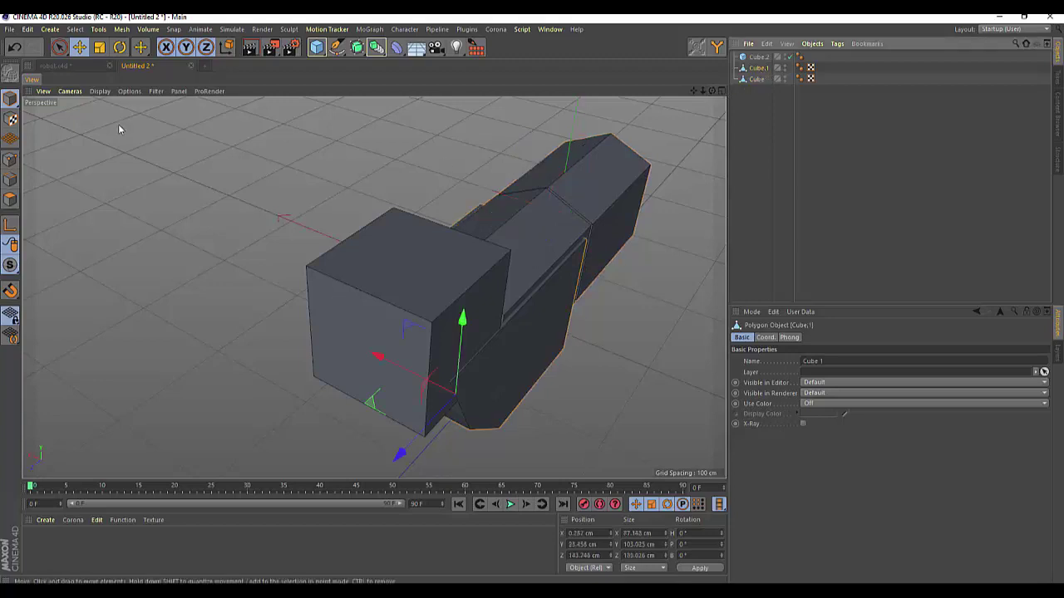
{"action": "left_click", "coordinate": [10, 163]}
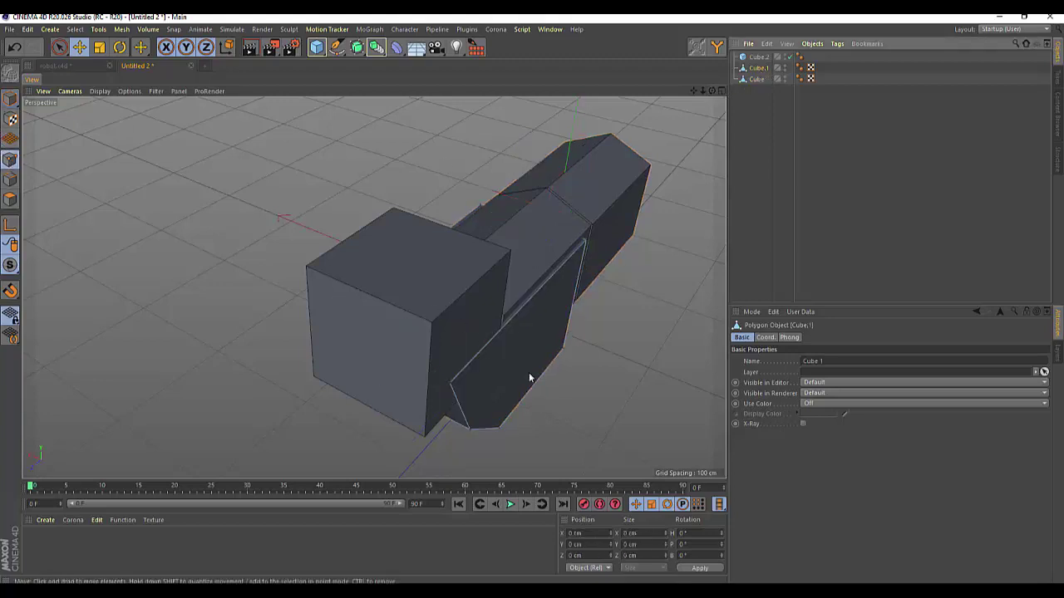
With Live Selection in Polygon mode, nudge Cube.1's slanted face sideways along X.
{"action": "left_click", "coordinate": [60, 49]}
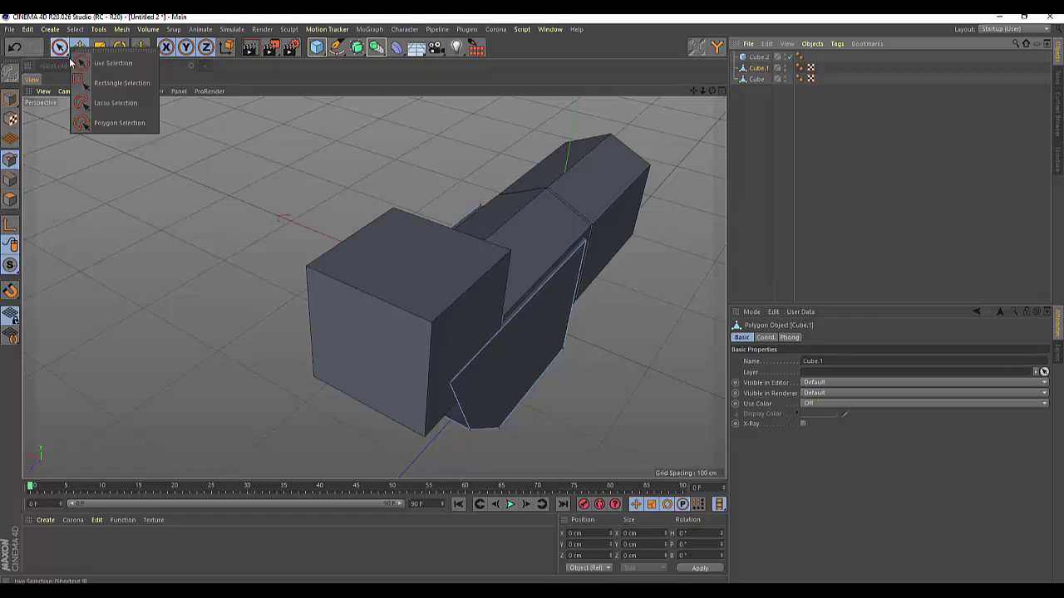
{"action": "left_click", "coordinate": [83, 64]}
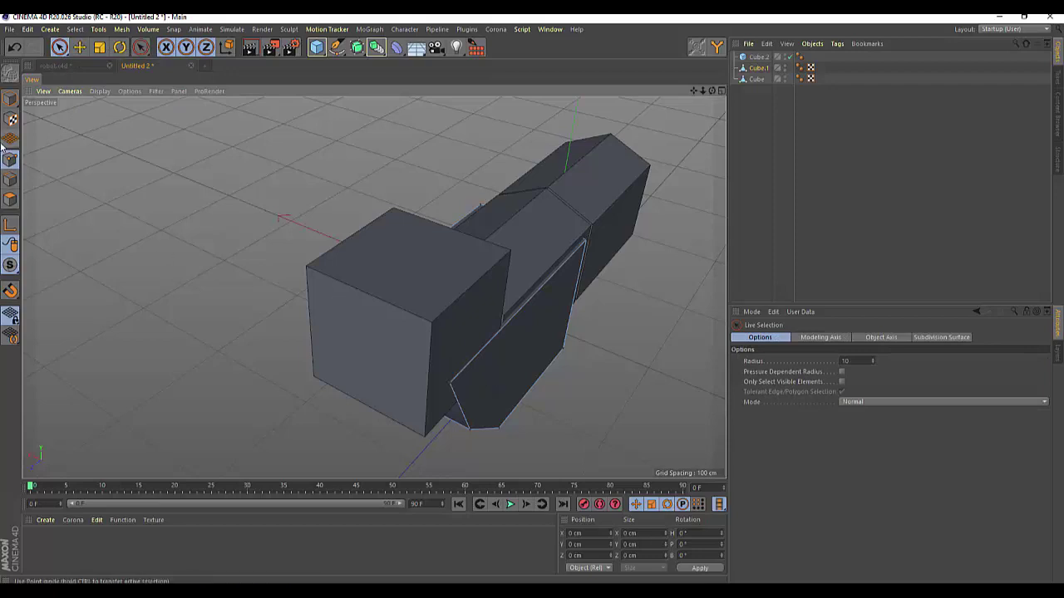
{"action": "left_click", "coordinate": [10, 199]}
{"action": "left_click", "coordinate": [521, 388]}
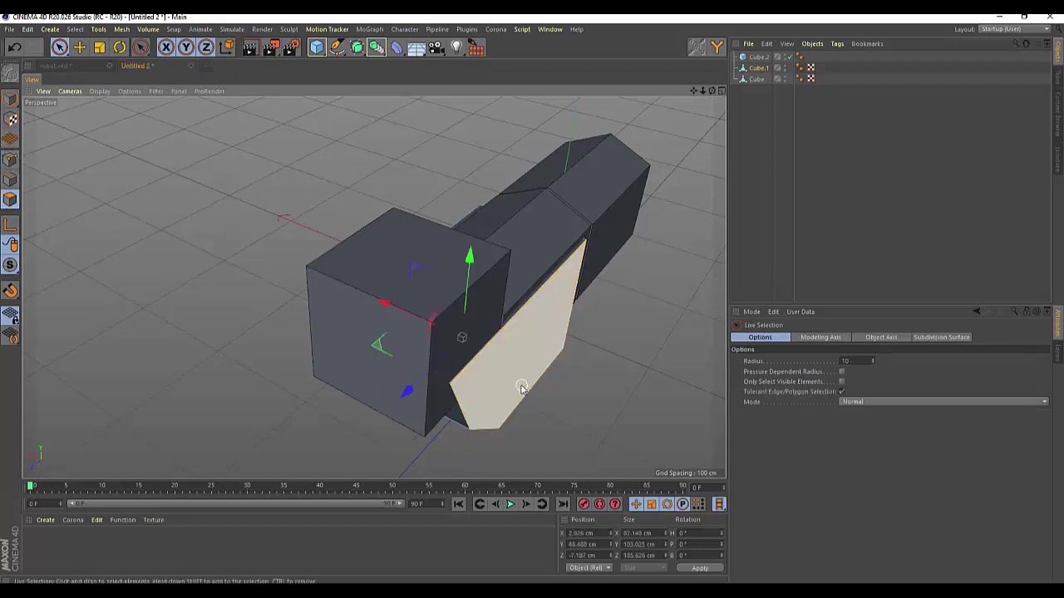
{"action": "left_click_drag", "start_coordinate": [386, 310], "coordinate": [391, 312]}
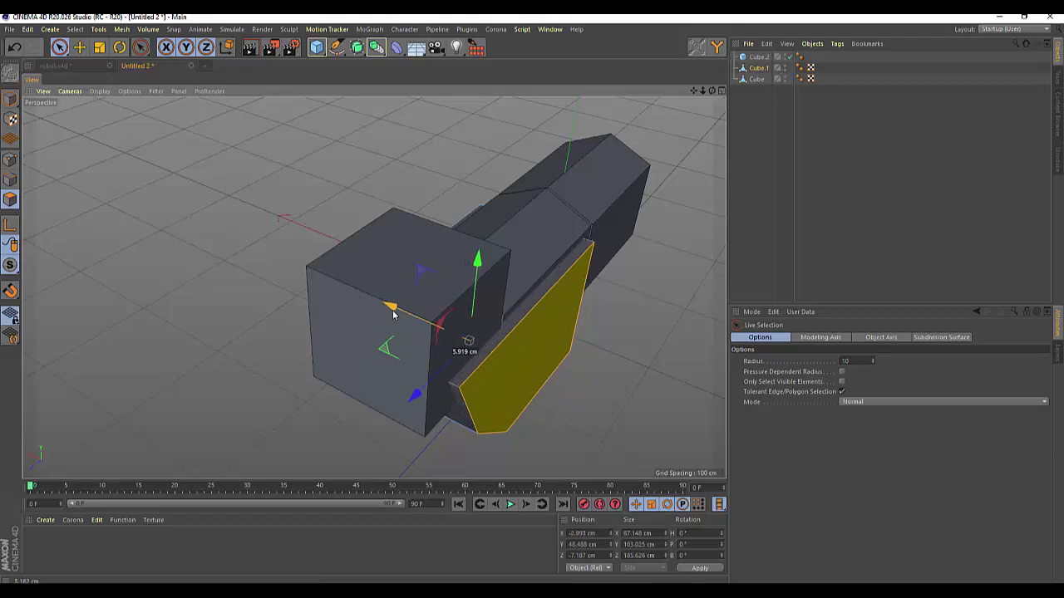
{"action": "left_click_drag", "start_coordinate": [392, 312], "coordinate": [388, 309]}
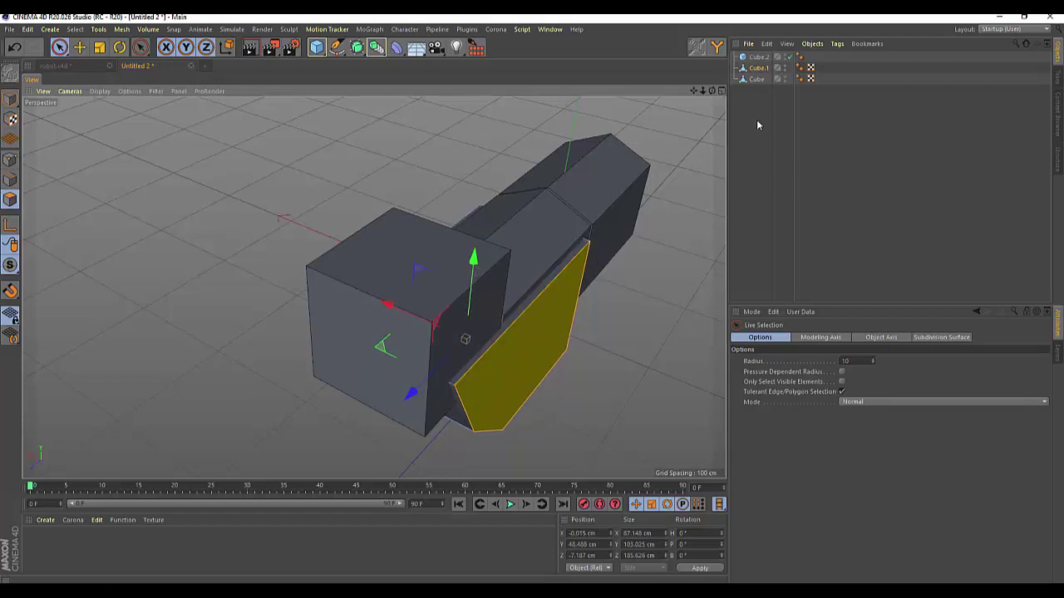
{"action": "left_click", "coordinate": [721, 93]}
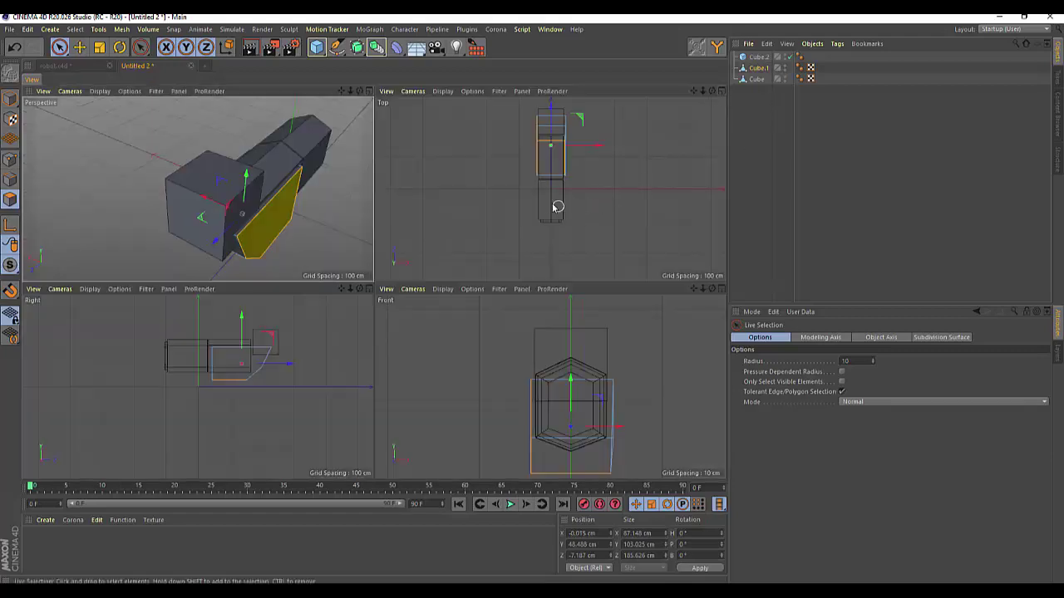
{"action": "scroll", "coordinate": [550, 205], "scroll_direction": "up", "scroll_amount": 4}
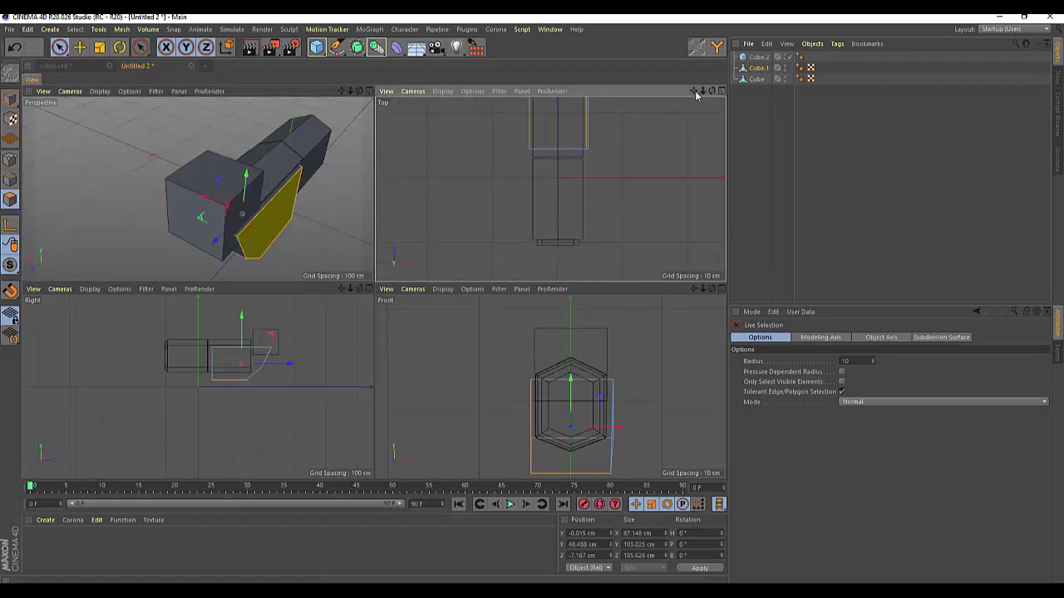
{"action": "left_click_drag", "start_coordinate": [695, 92], "coordinate": [550, 190]}
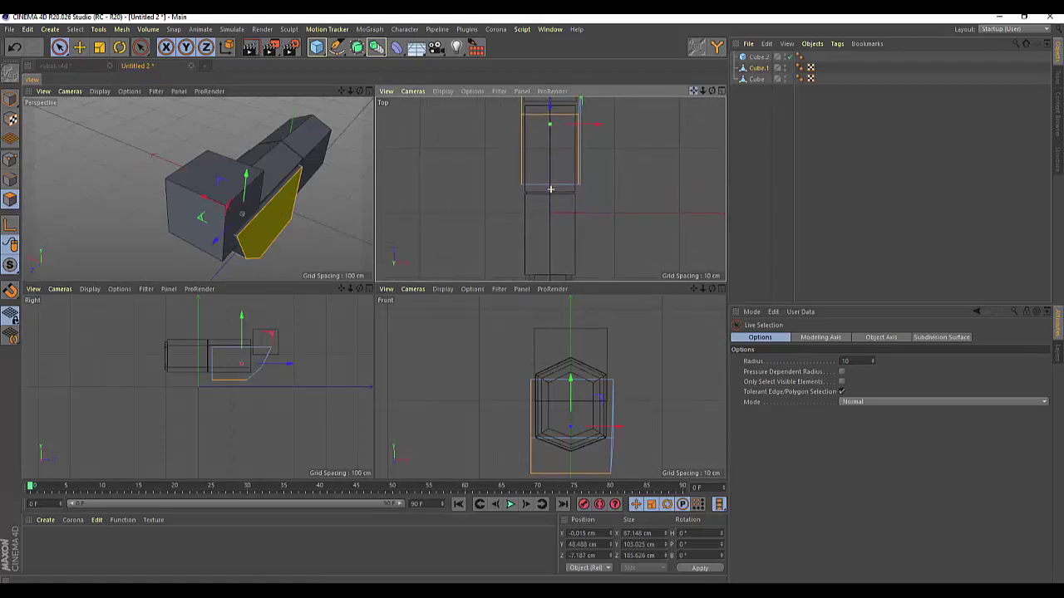
{"action": "left_click_drag", "start_coordinate": [621, 430], "coordinate": [619, 430]}
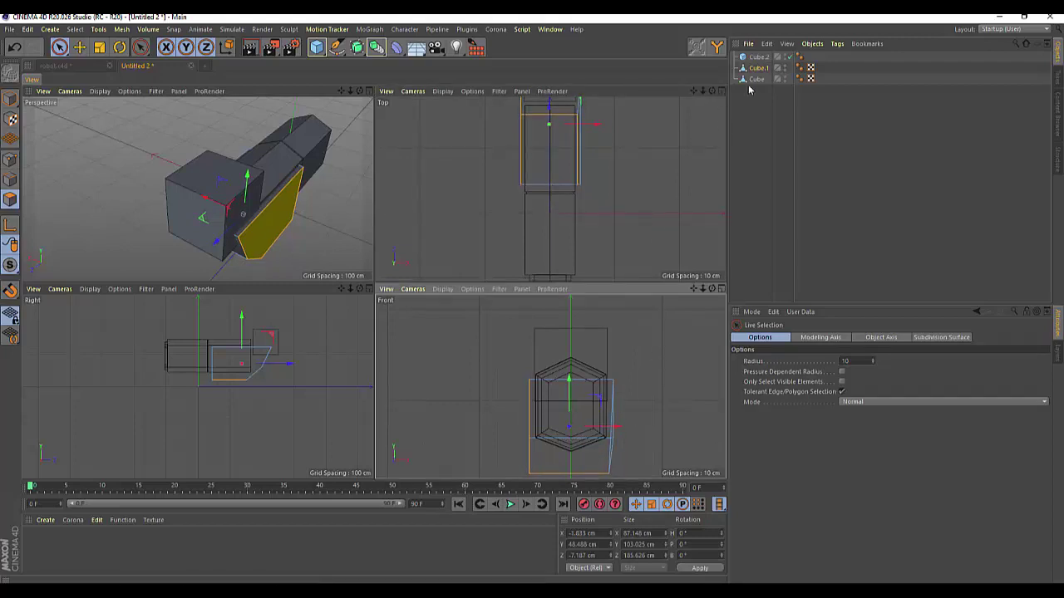
In Point mode in the maximised Front view, adjust Cube.1's top and bottom corner points along X.
{"action": "left_click", "coordinate": [757, 57]}
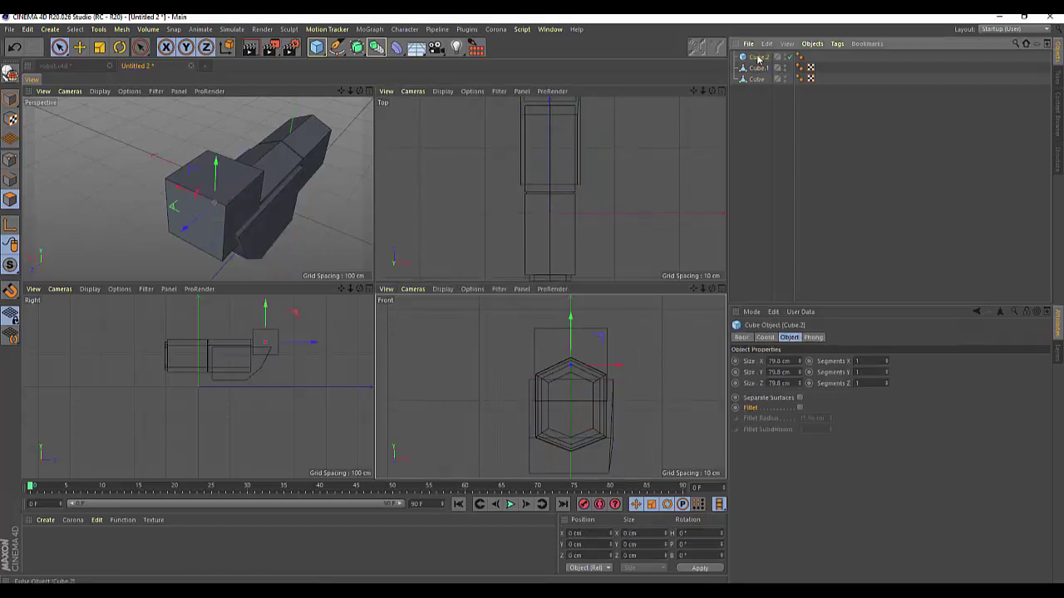
{"action": "left_click", "coordinate": [11, 159]}
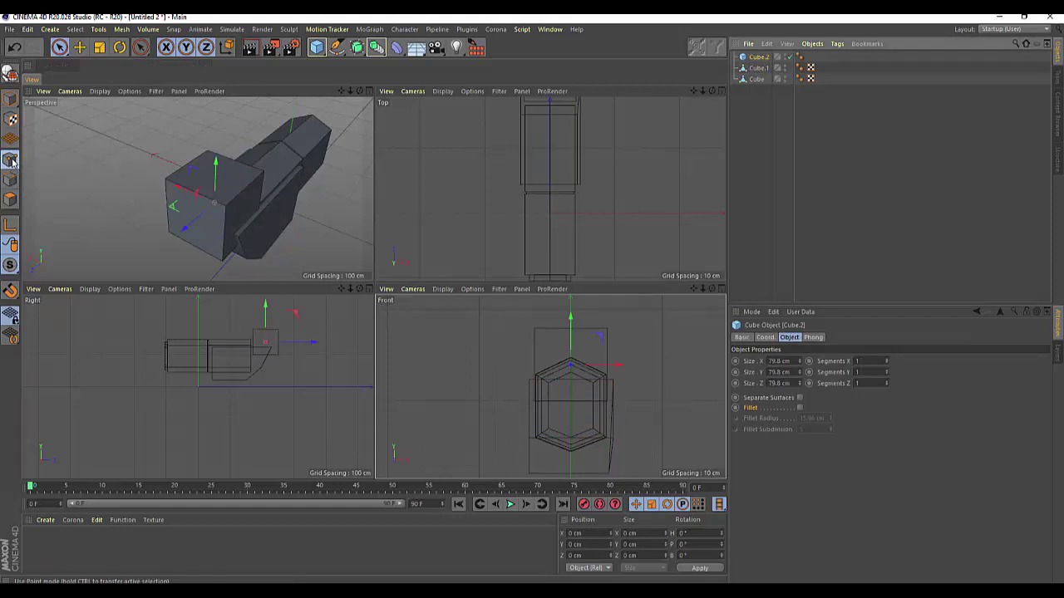
{"action": "left_click", "coordinate": [754, 70]}
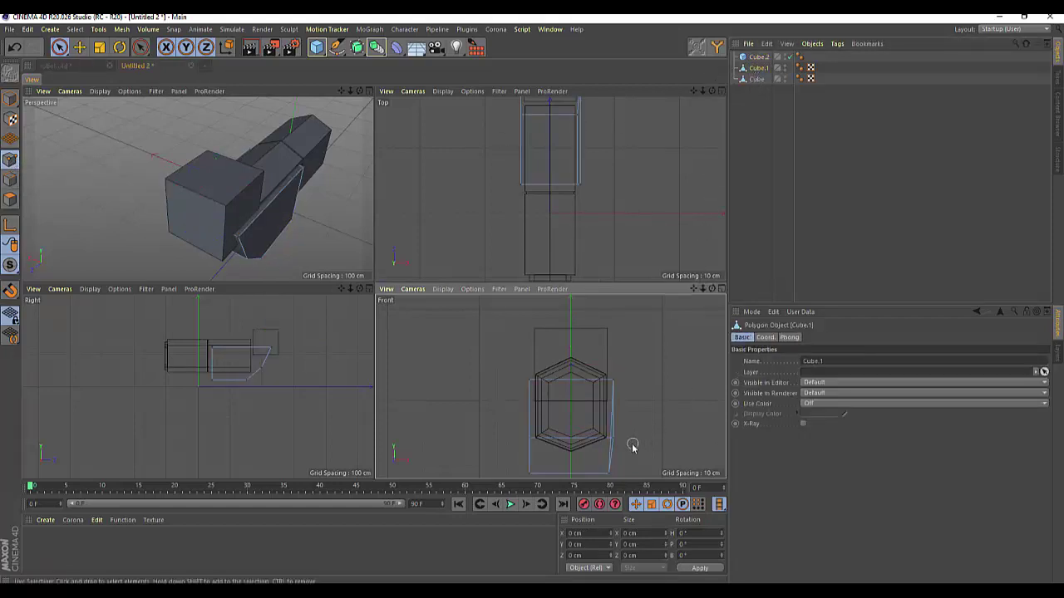
{"action": "left_click", "coordinate": [615, 442]}
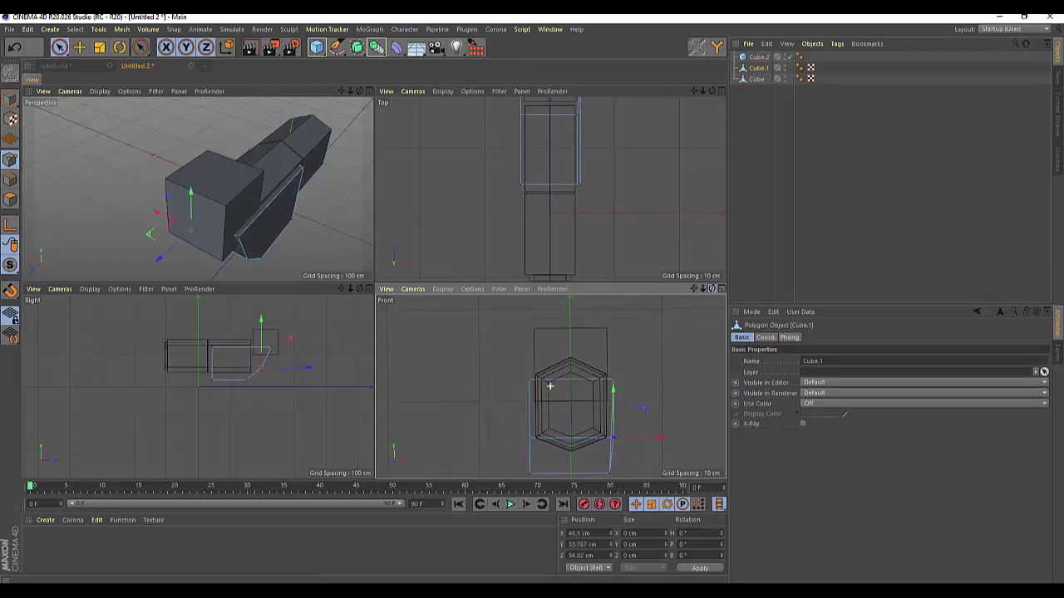
{"action": "left_click", "coordinate": [721, 289]}
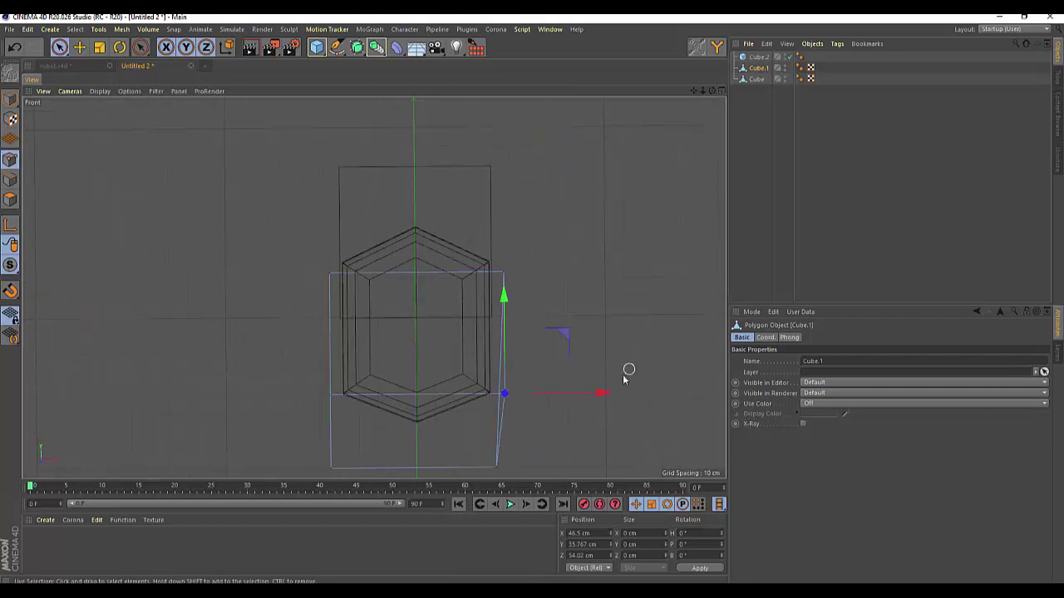
{"action": "left_click_drag", "start_coordinate": [609, 393], "coordinate": [601, 397]}
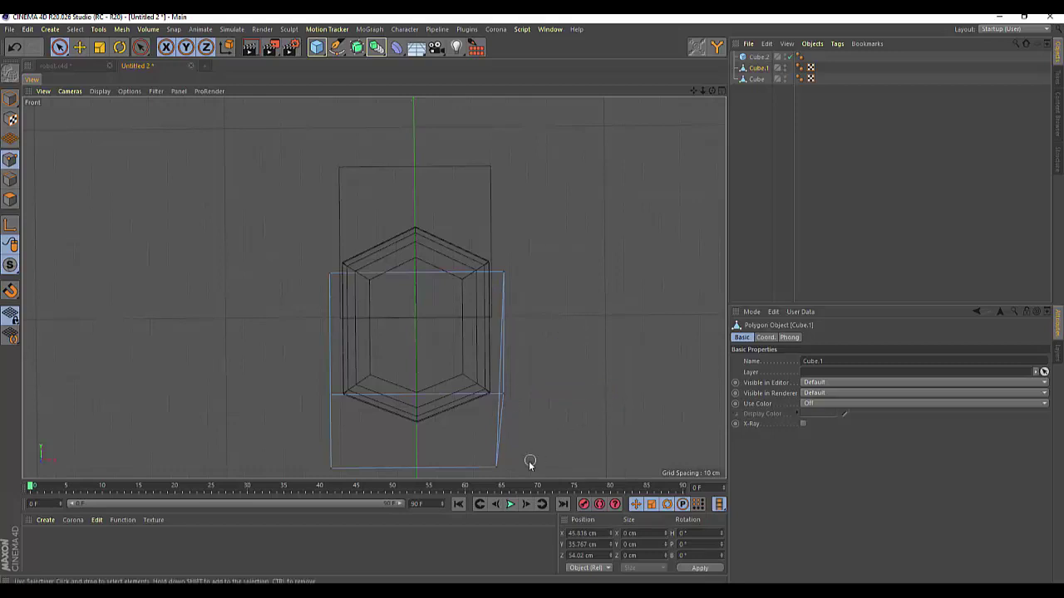
{"action": "left_click", "coordinate": [492, 470]}
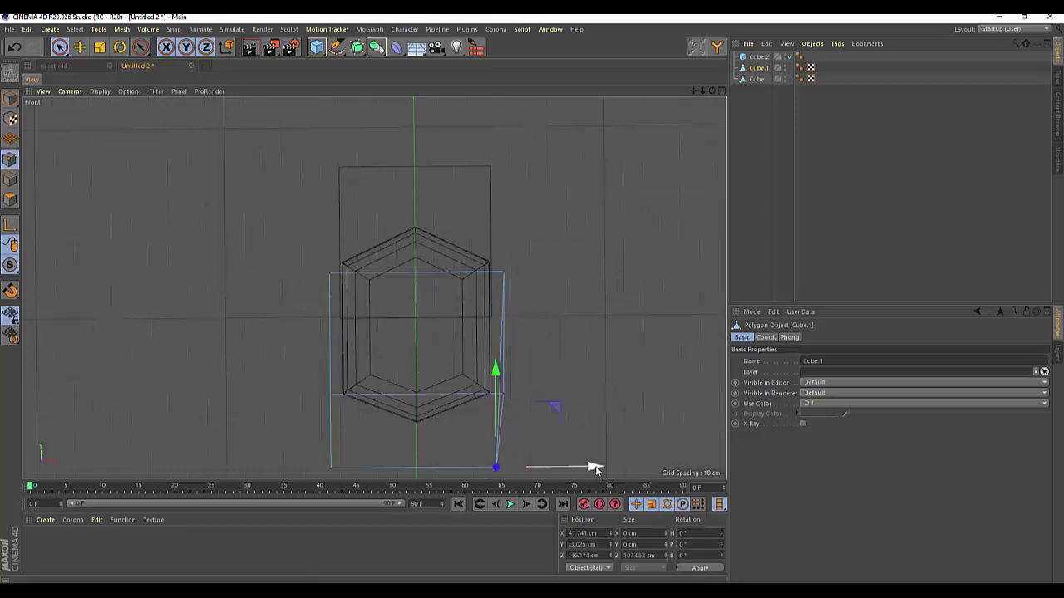
{"action": "left_click_drag", "start_coordinate": [595, 470], "coordinate": [596, 468]}
{"action": "key", "text": "space"}
Slide Cube.1's right-edge points left to about X 44.4 cm, evening out that edge.
{"action": "left_click_drag", "start_coordinate": [509, 268], "coordinate": [503, 478]}
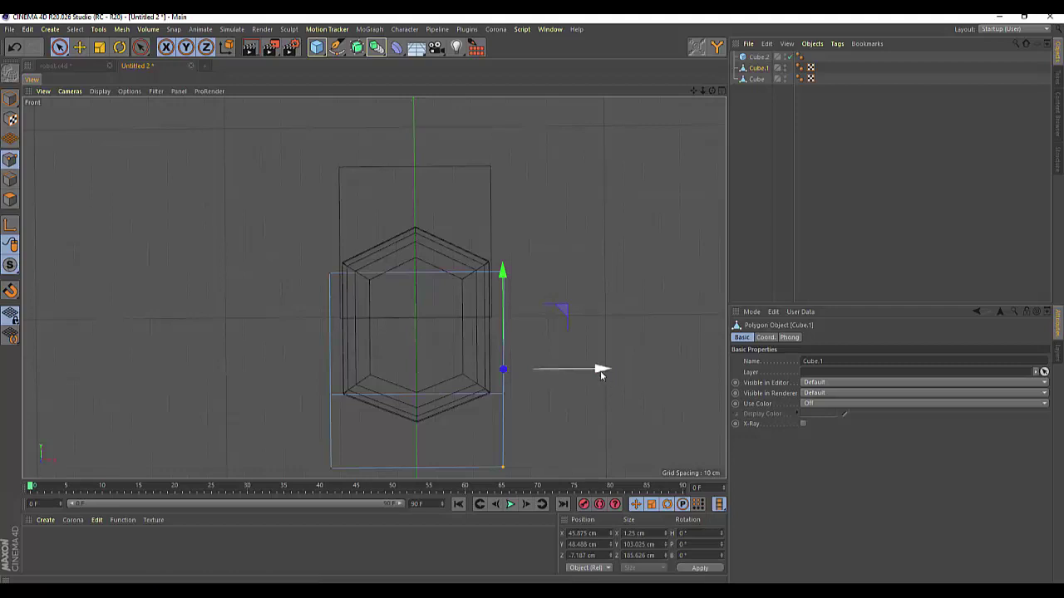
{"action": "left_click_drag", "start_coordinate": [600, 370], "coordinate": [596, 370]}
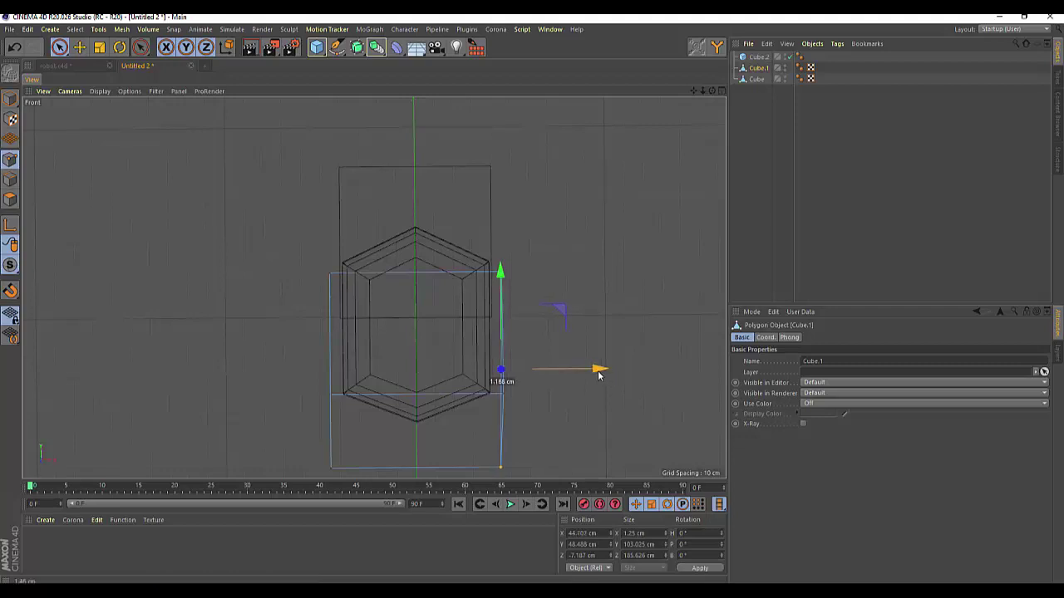
{"action": "left_click", "coordinate": [536, 407]}
{"action": "left_click", "coordinate": [509, 398]}
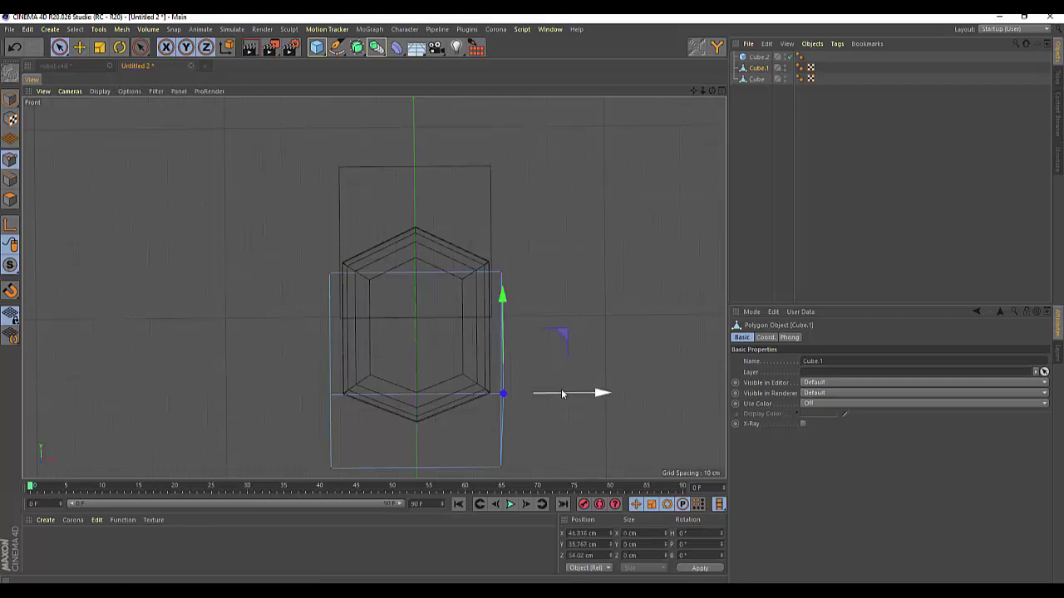
{"action": "left_click_drag", "start_coordinate": [599, 393], "coordinate": [595, 392]}
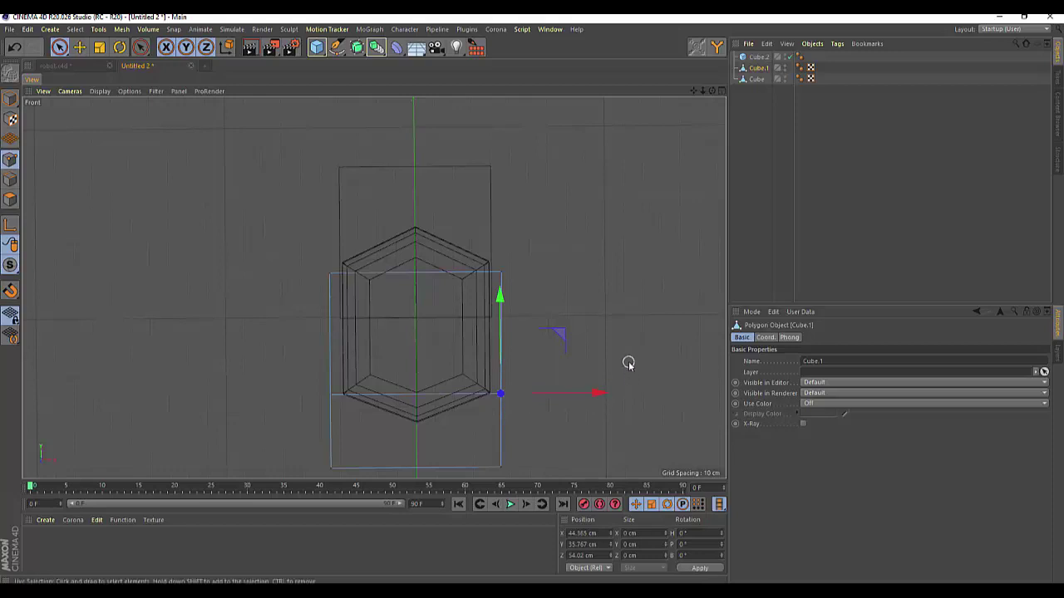
{"action": "left_click", "coordinate": [628, 364]}
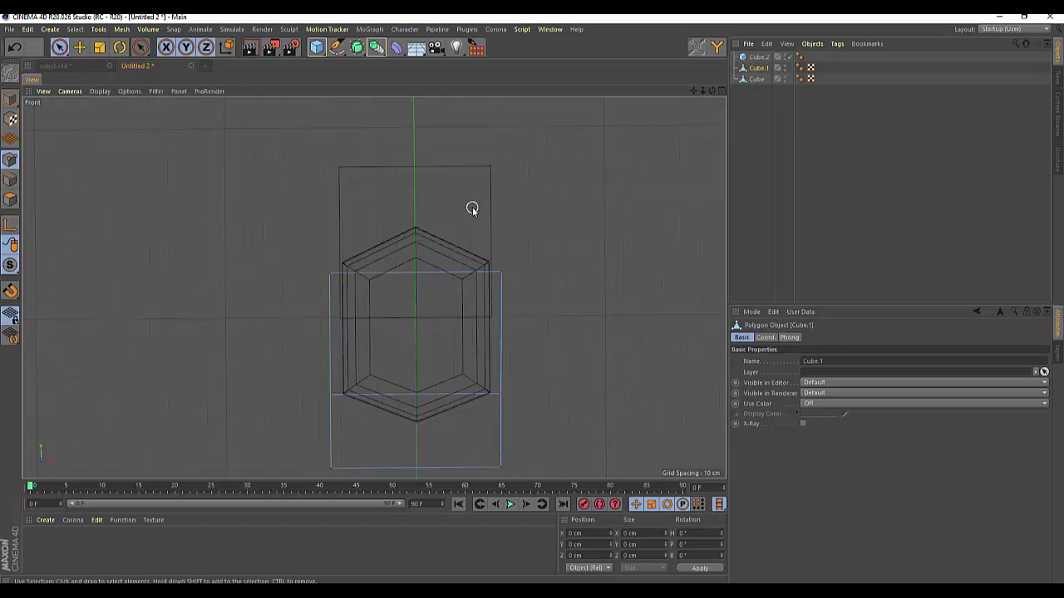
Select the body Cube, maximise the Perspective view and orbit to an elevated view of the model.
{"action": "left_click", "coordinate": [756, 79]}
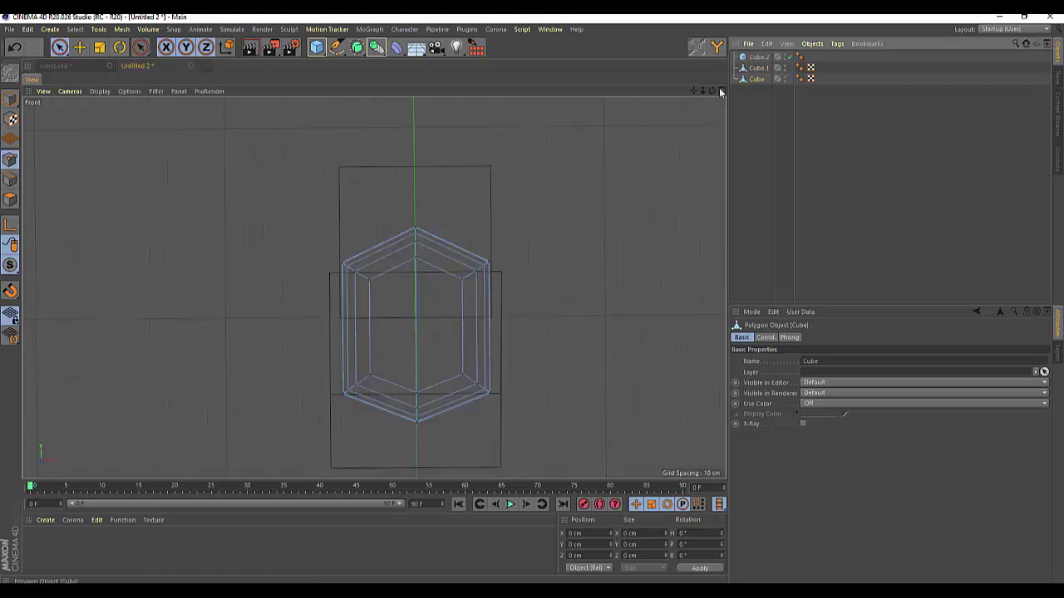
{"action": "left_click", "coordinate": [721, 92]}
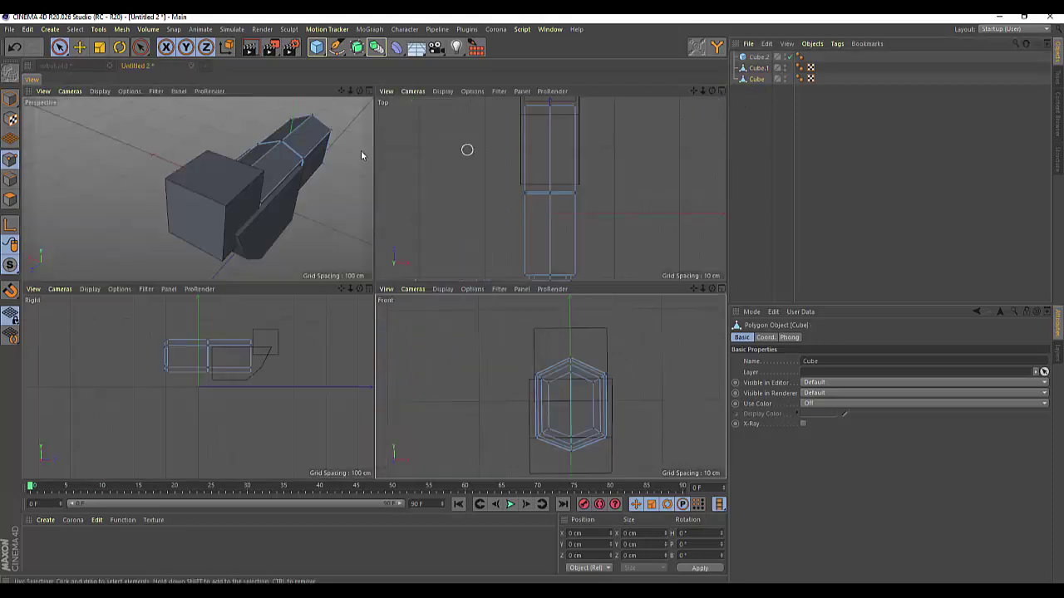
{"action": "middle_click", "coordinate": [373, 96]}
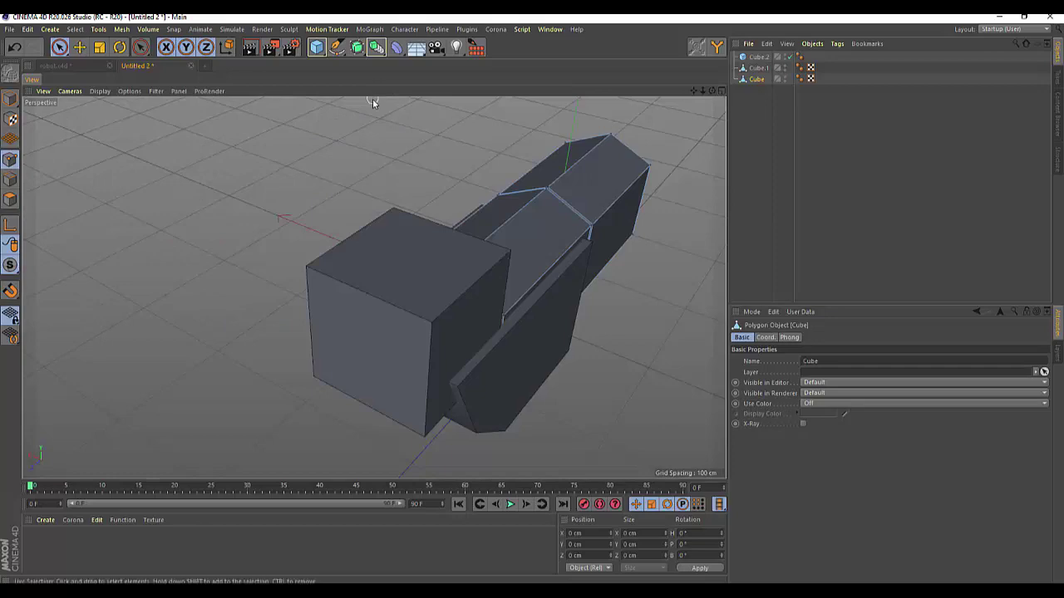
{"action": "left_click_drag", "start_coordinate": [716, 91], "coordinate": [715, 33]}
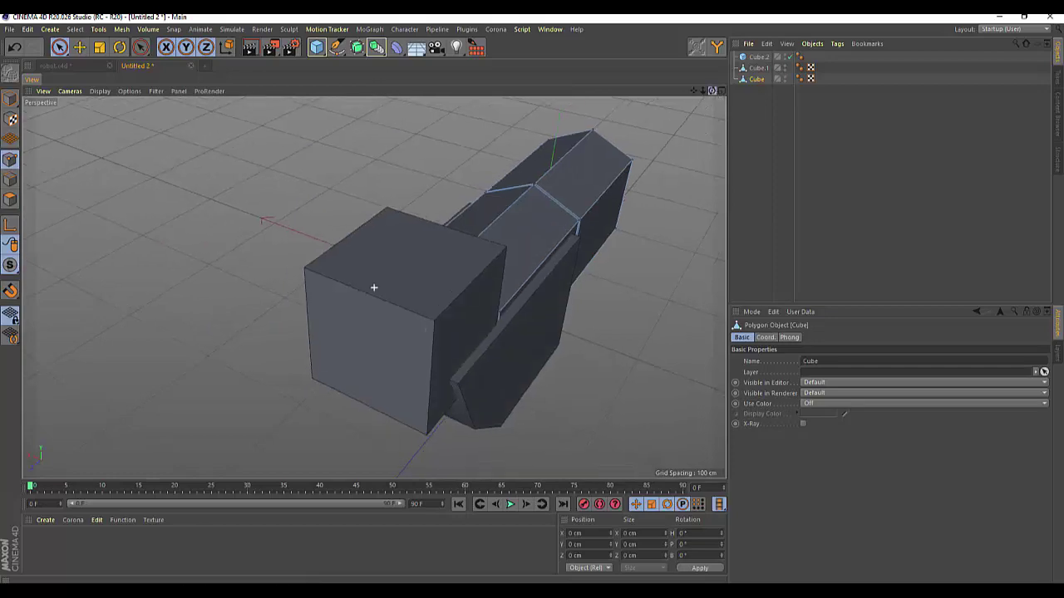
{"action": "left_click_drag", "start_coordinate": [374, 288], "coordinate": [374, 287]}
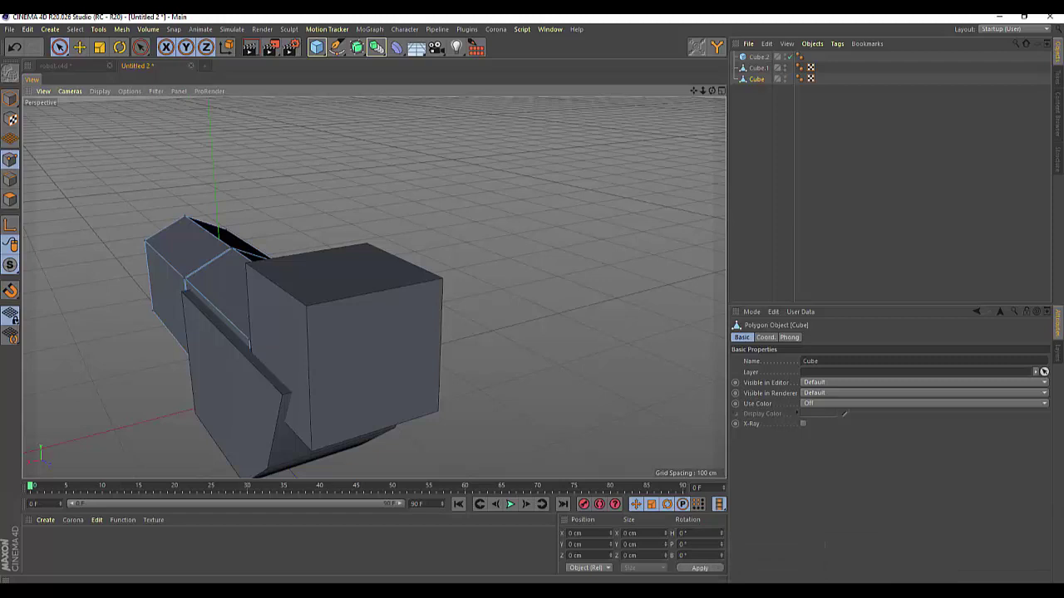
Give Cube.2 3 X segments and start scaling it down, to about 77%.
{"action": "left_click", "coordinate": [758, 57]}
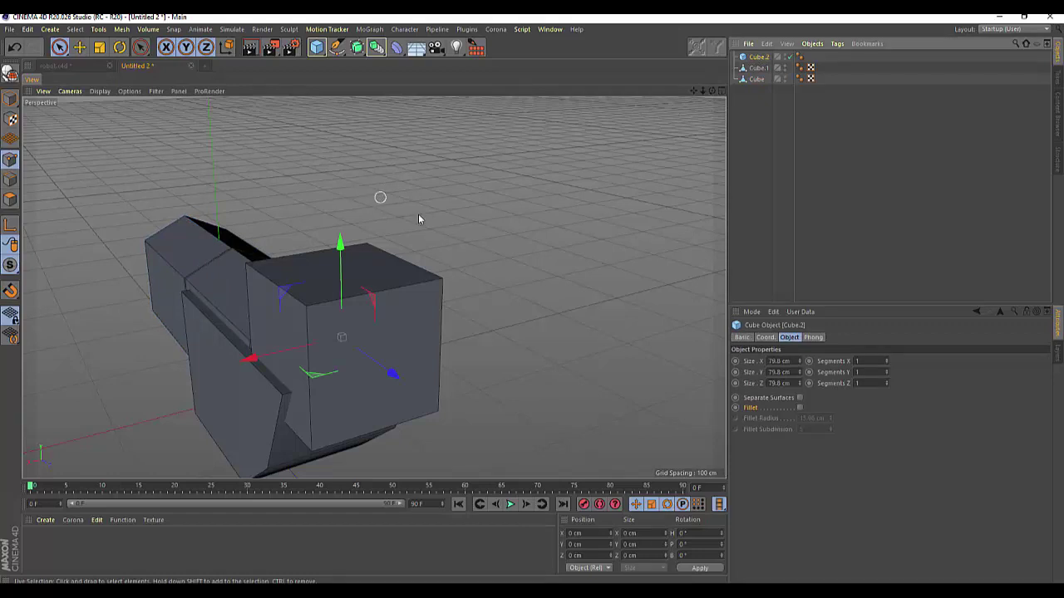
{"action": "left_click", "coordinate": [887, 383]}
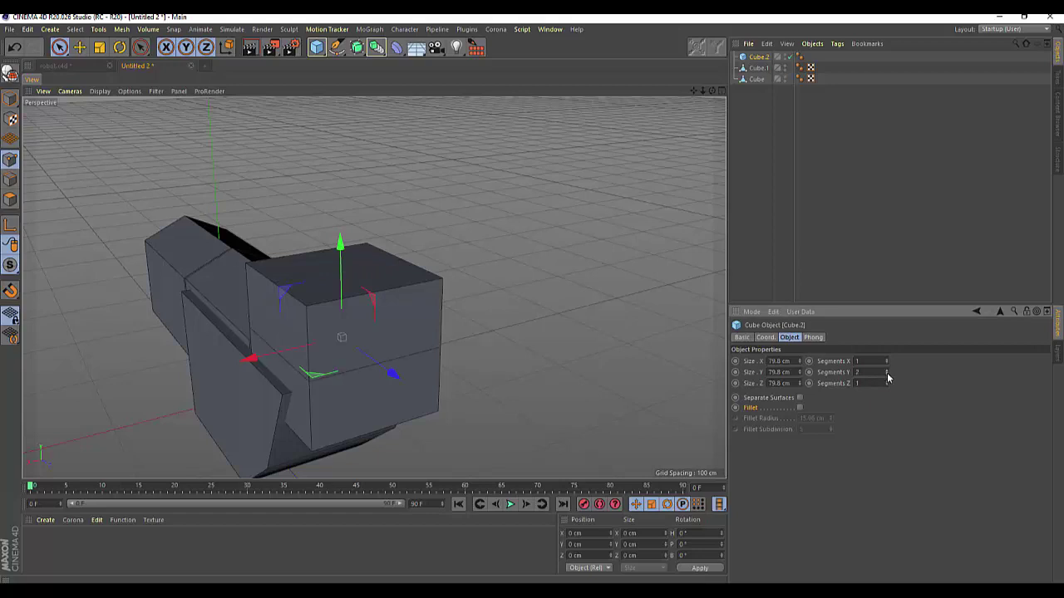
{"action": "left_click", "coordinate": [887, 361]}
{"action": "left_click", "coordinate": [887, 360]}
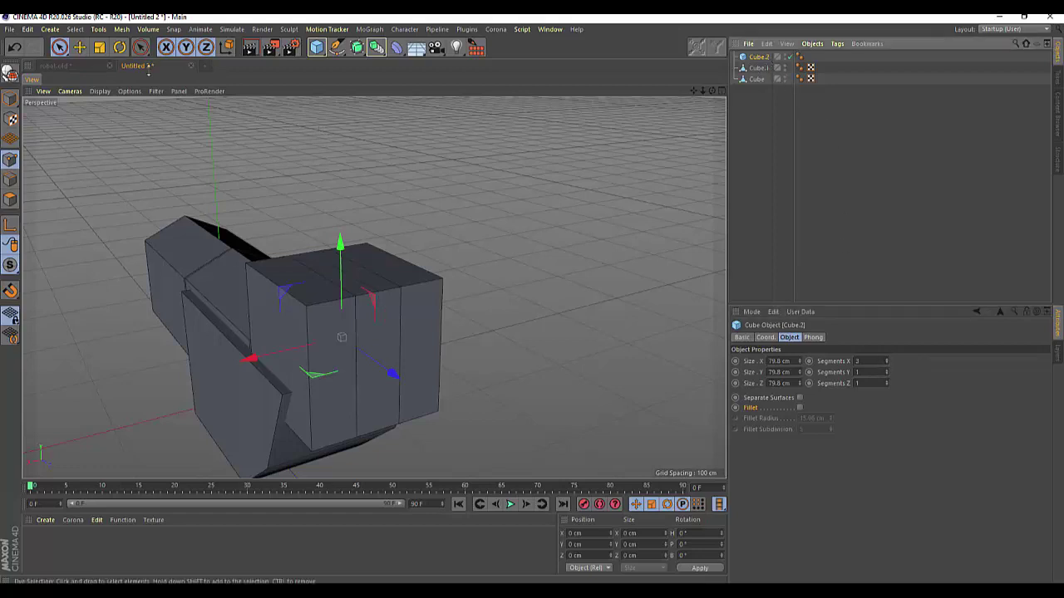
{"action": "left_click", "coordinate": [100, 47]}
{"action": "mouse_move", "coordinate": [257, 349]}
{"action": "left_mouse_down"}
{"action": "mouse_move", "coordinate": [251, 359]}
{"action": "mouse_move", "coordinate": [263, 356]}
{"action": "left_mouse_up"}
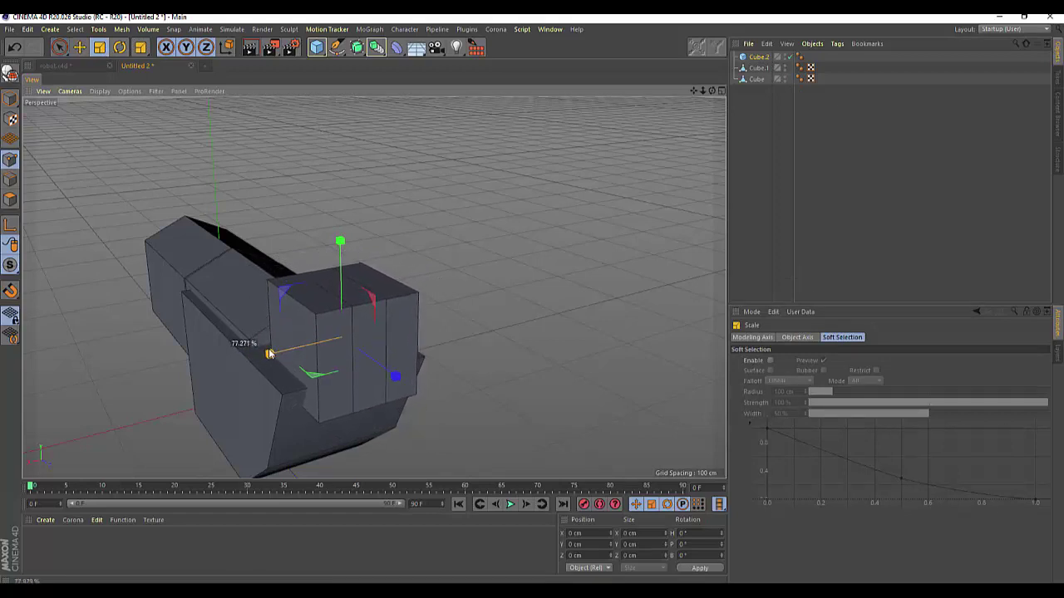
Finish shrinking Cube.2, slide it about 14.5 cm along X, and make it an editable polygon object.
{"action": "left_click_drag", "start_coordinate": [264, 356], "coordinate": [264, 356]}
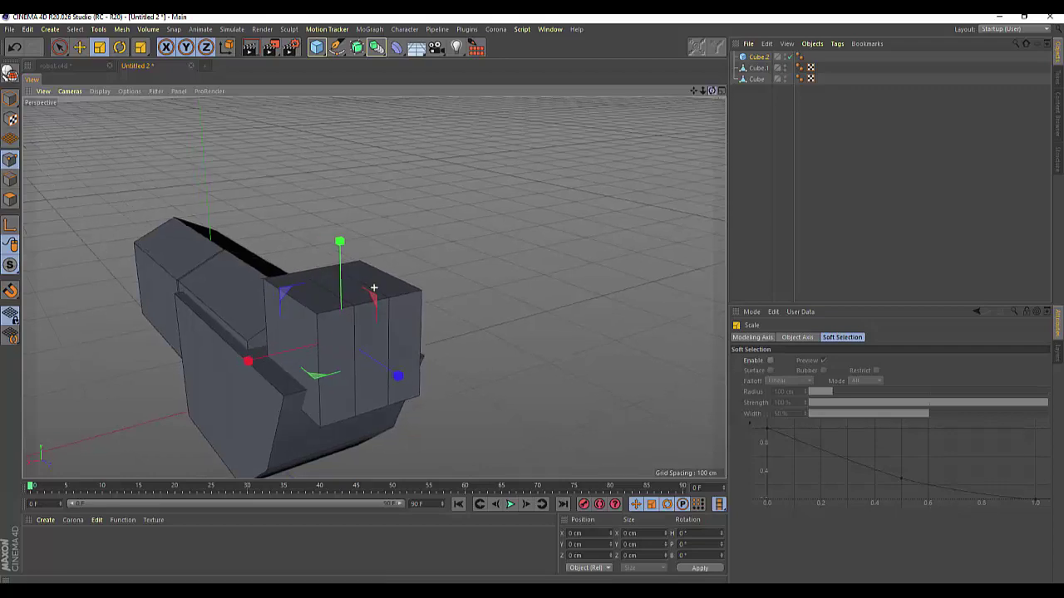
{"action": "left_click_drag", "start_coordinate": [722, 90], "coordinate": [386, 402]}
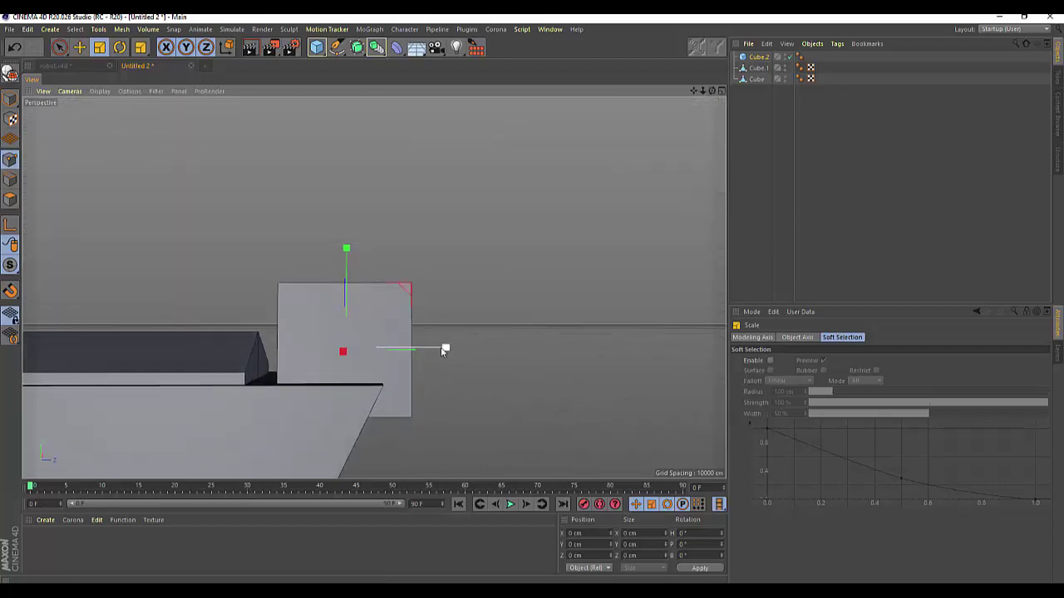
{"action": "left_click", "coordinate": [79, 47]}
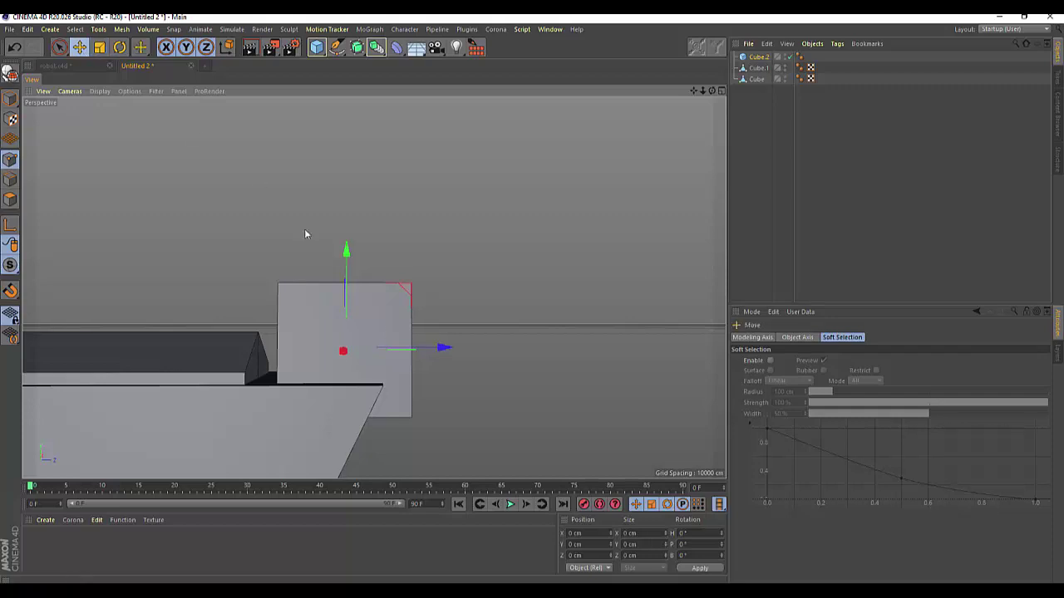
{"action": "left_click_drag", "start_coordinate": [438, 356], "coordinate": [416, 349]}
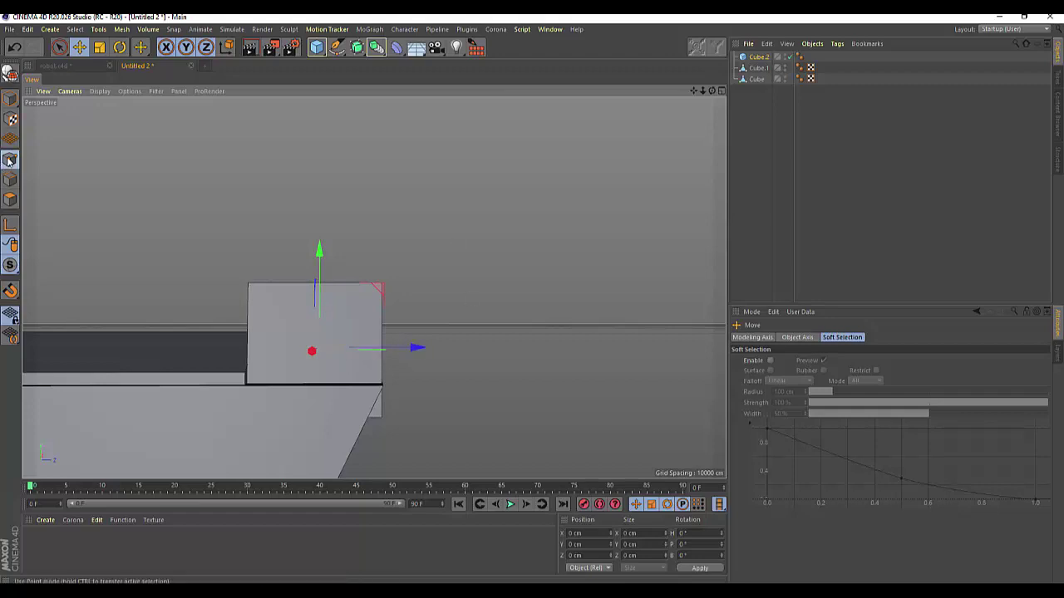
{"action": "left_click", "coordinate": [10, 73]}
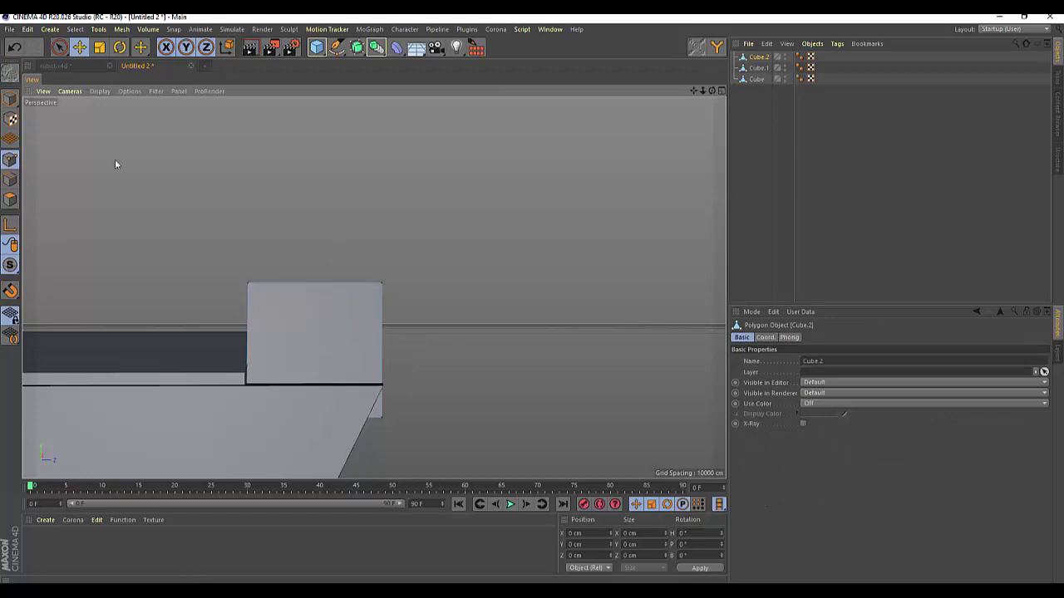
Try pushing Cube.2's top corner point along X in perspective, then undo the move.
{"action": "left_click", "coordinate": [60, 48]}
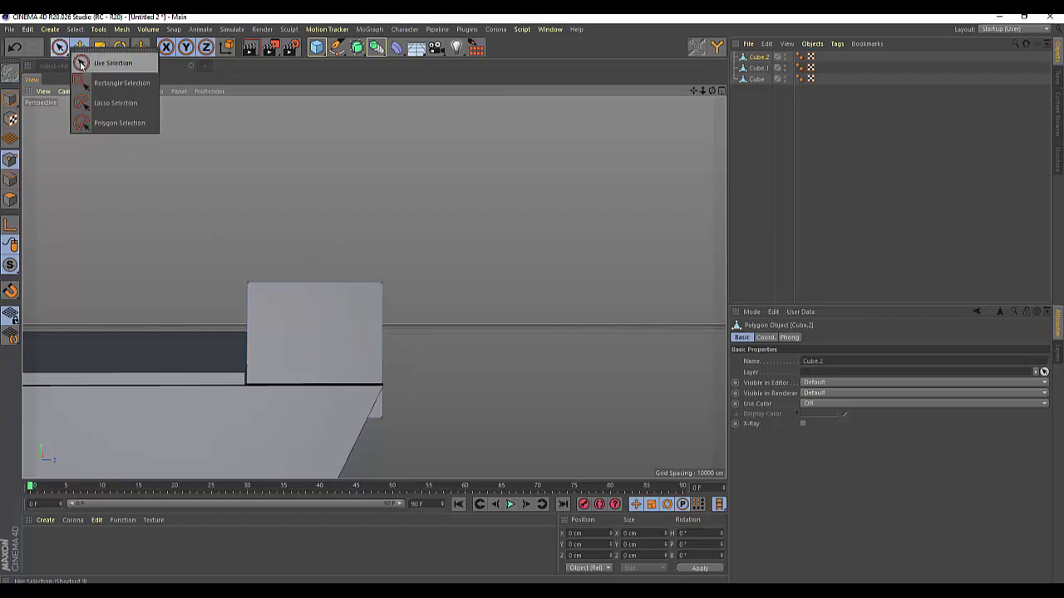
{"action": "left_click", "coordinate": [253, 289]}
{"action": "left_click_drag", "start_coordinate": [351, 288], "coordinate": [382, 300]}
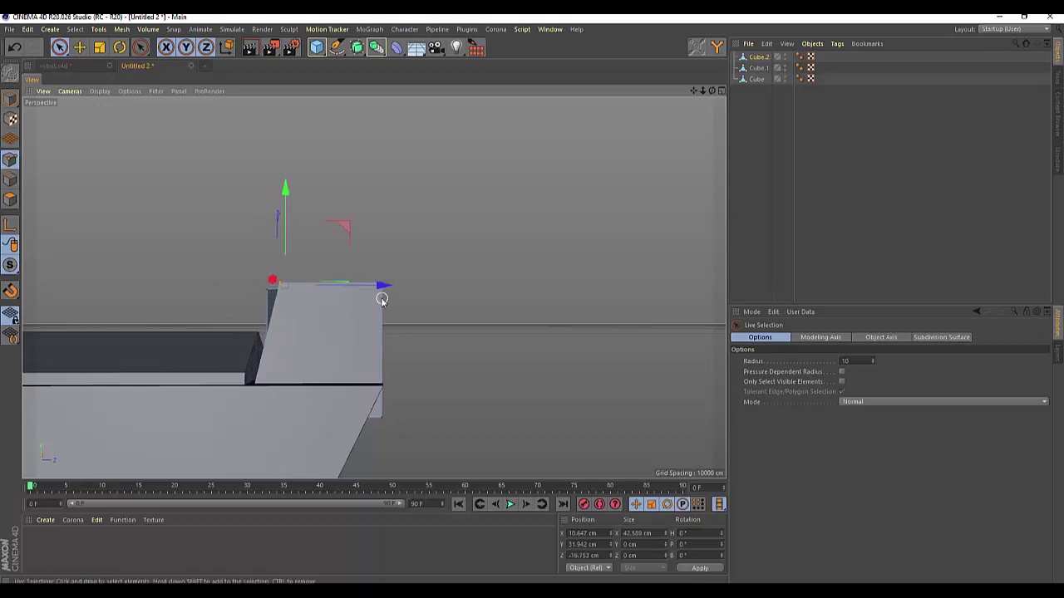
{"action": "key", "text": "ctrl+z"}
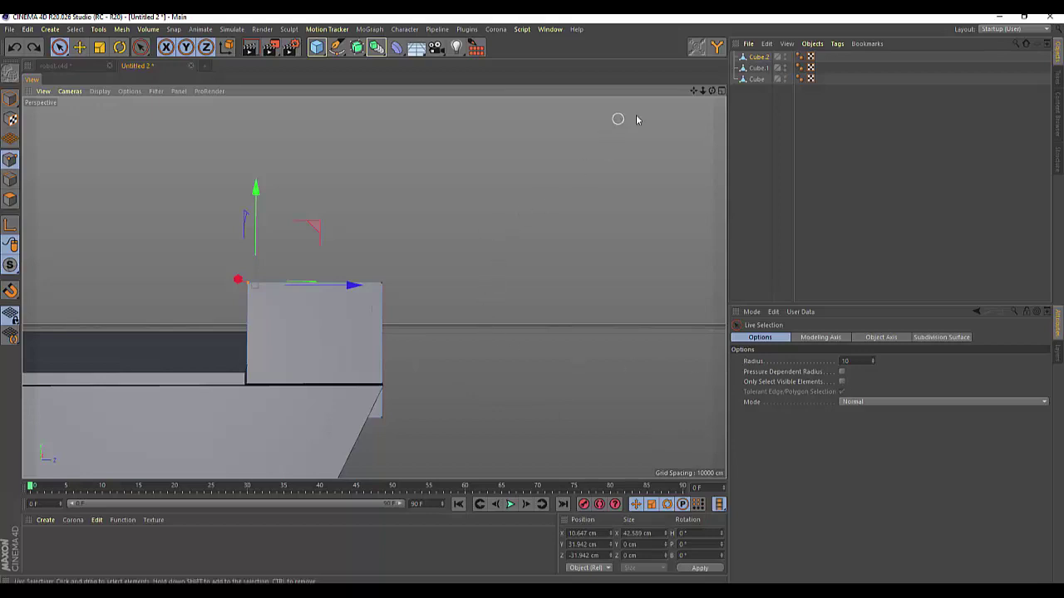
In the maximised Right view, shift Cube.2's top and lower front corner points about 19 cm along Z.
{"action": "left_click", "coordinate": [721, 91]}
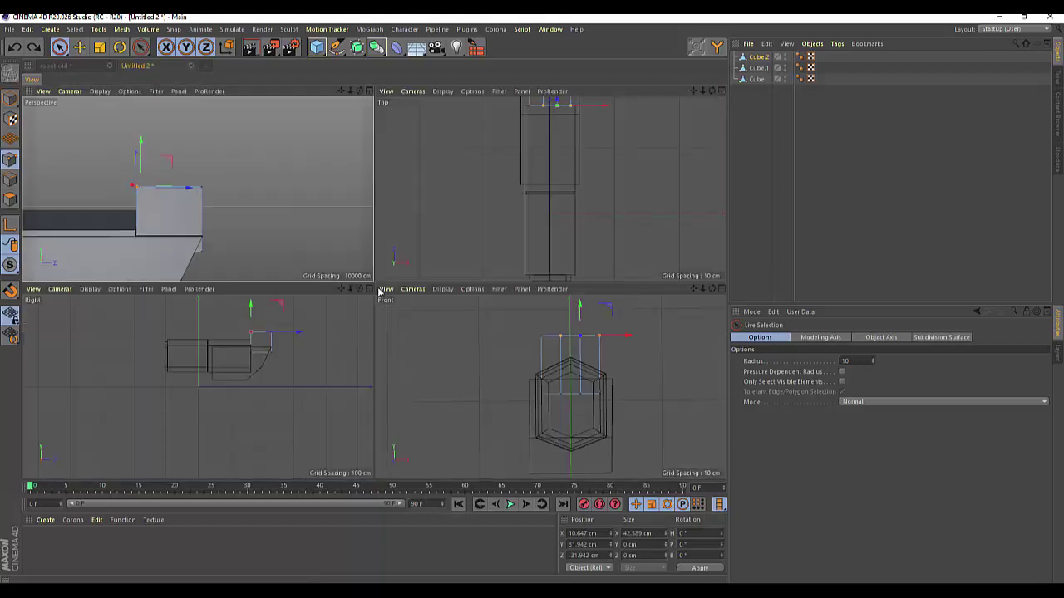
{"action": "middle_click", "coordinate": [358, 336]}
{"action": "left_click", "coordinate": [430, 173]}
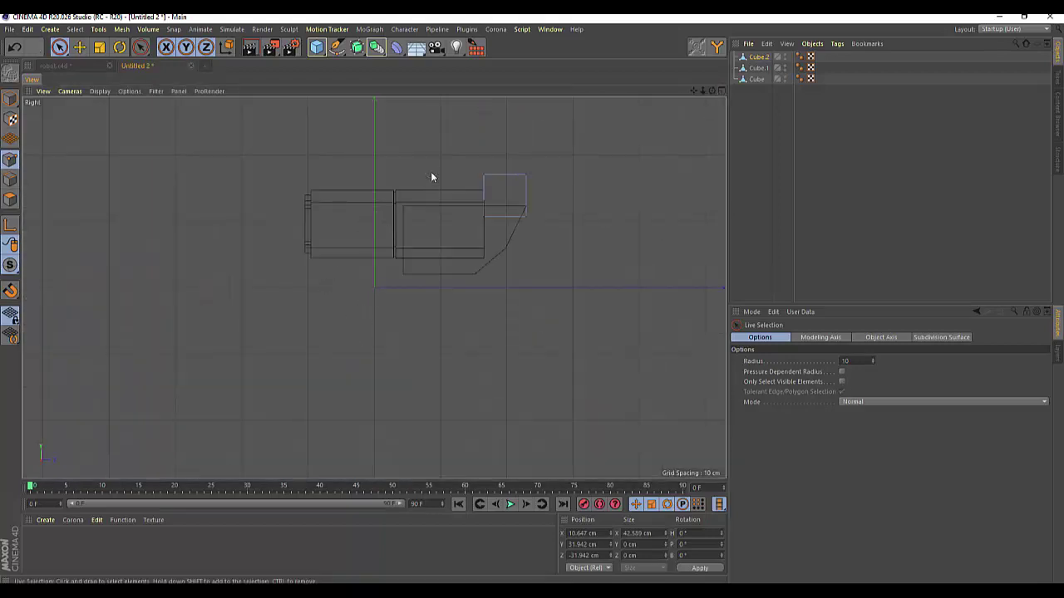
{"action": "left_click", "coordinate": [491, 182]}
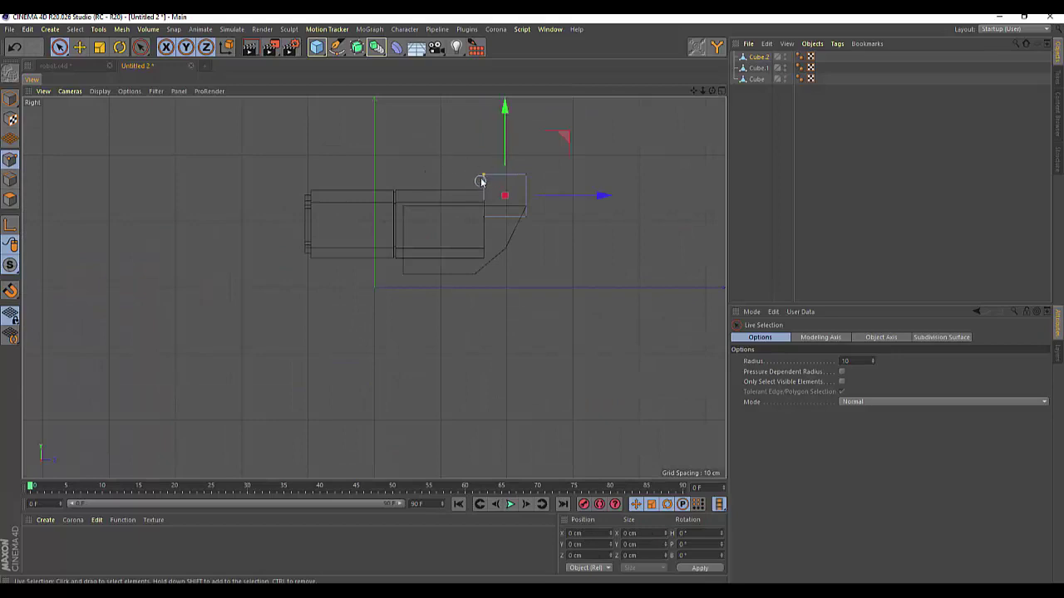
{"action": "left_click", "coordinate": [483, 175]}
{"action": "left_click_drag", "start_coordinate": [580, 176], "coordinate": [592, 180]}
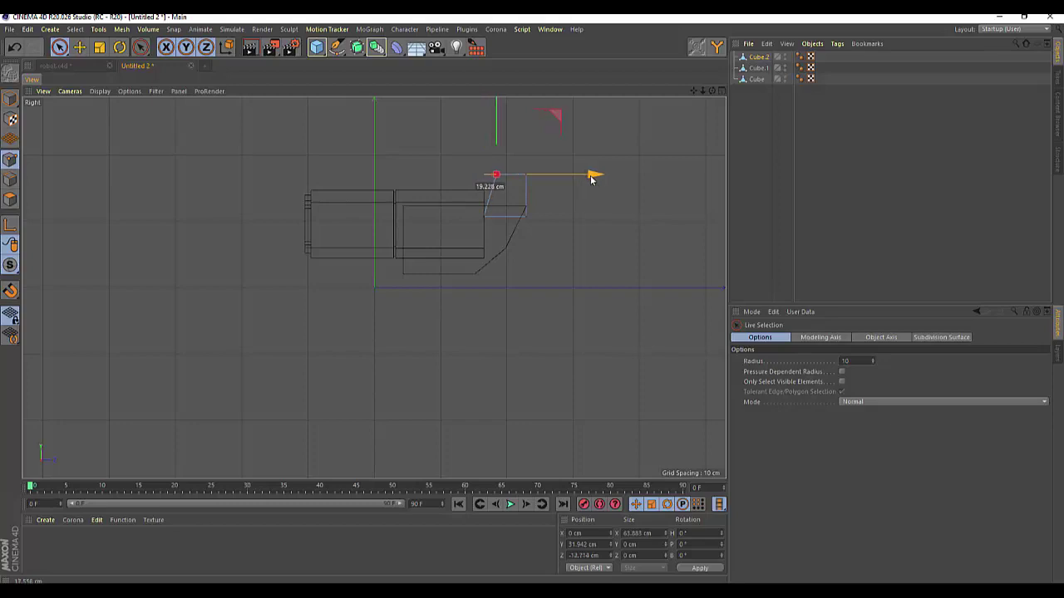
{"action": "left_click_drag", "start_coordinate": [592, 180], "coordinate": [591, 180]}
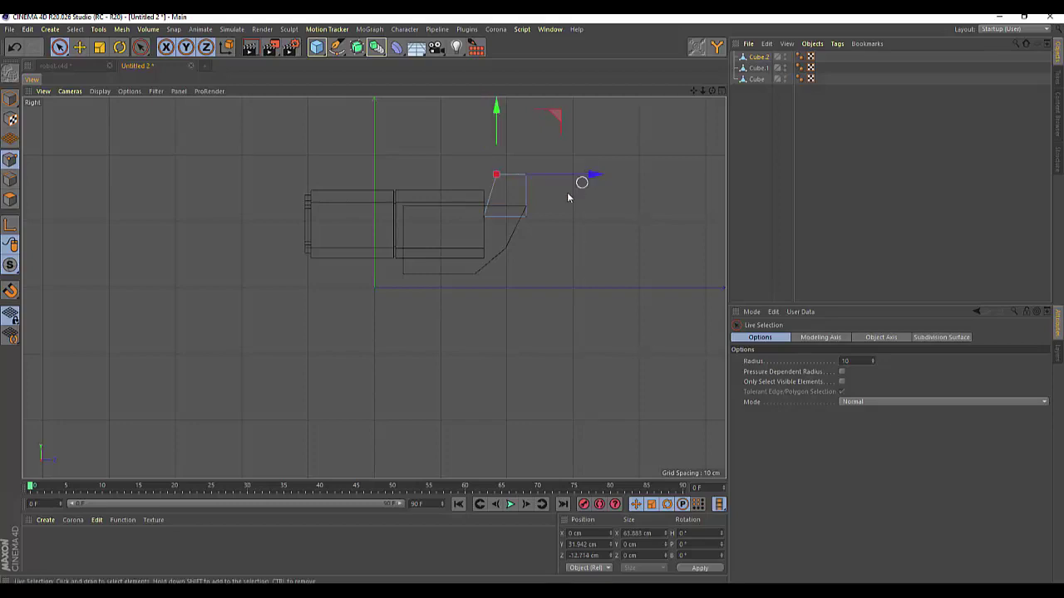
{"action": "left_click", "coordinate": [521, 218]}
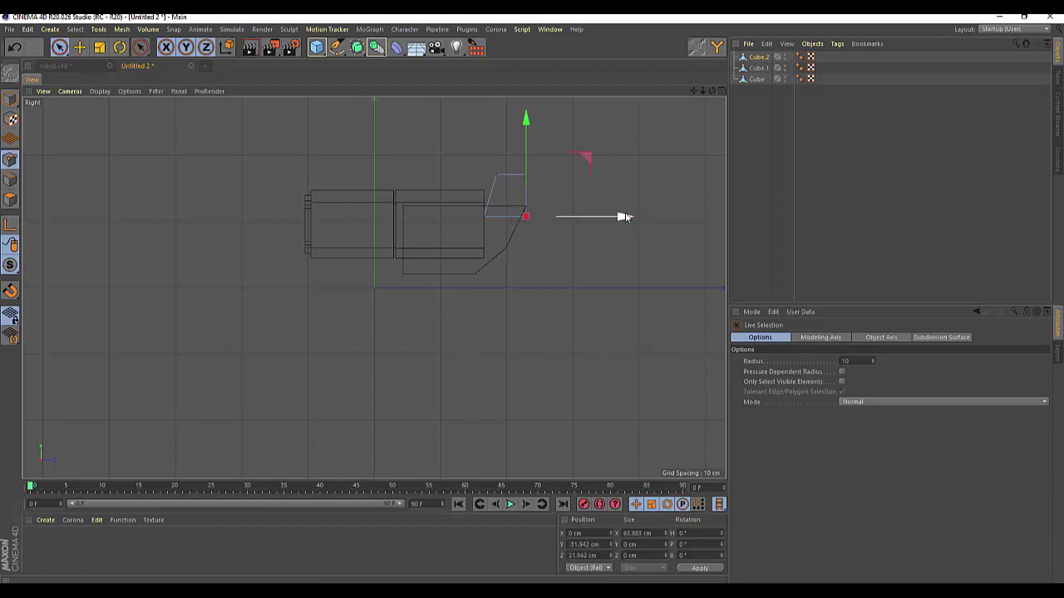
{"action": "left_click_drag", "start_coordinate": [625, 217], "coordinate": [638, 217]}
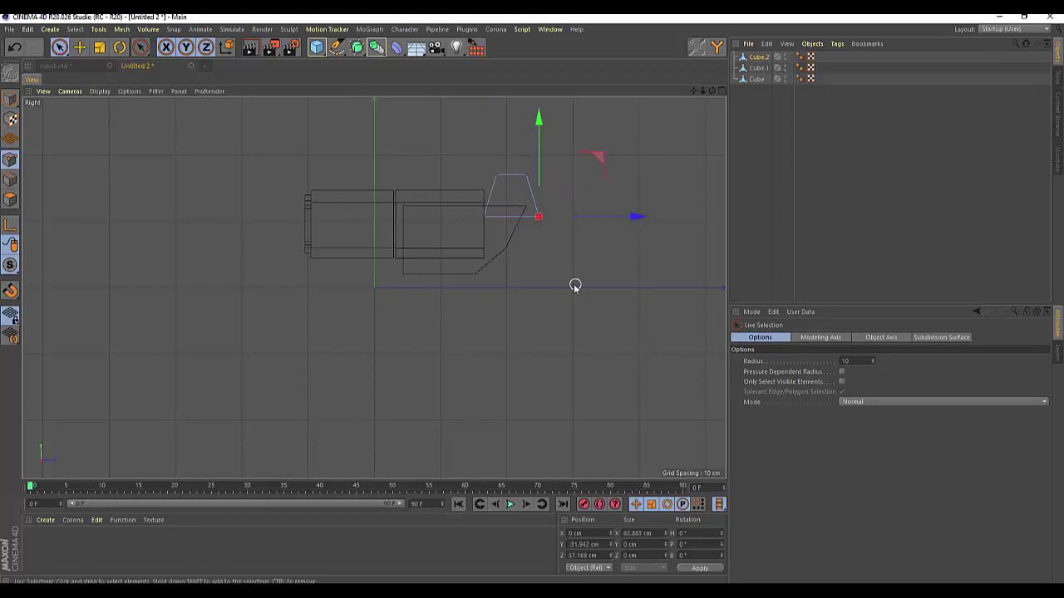
{"action": "left_click", "coordinate": [760, 68]}
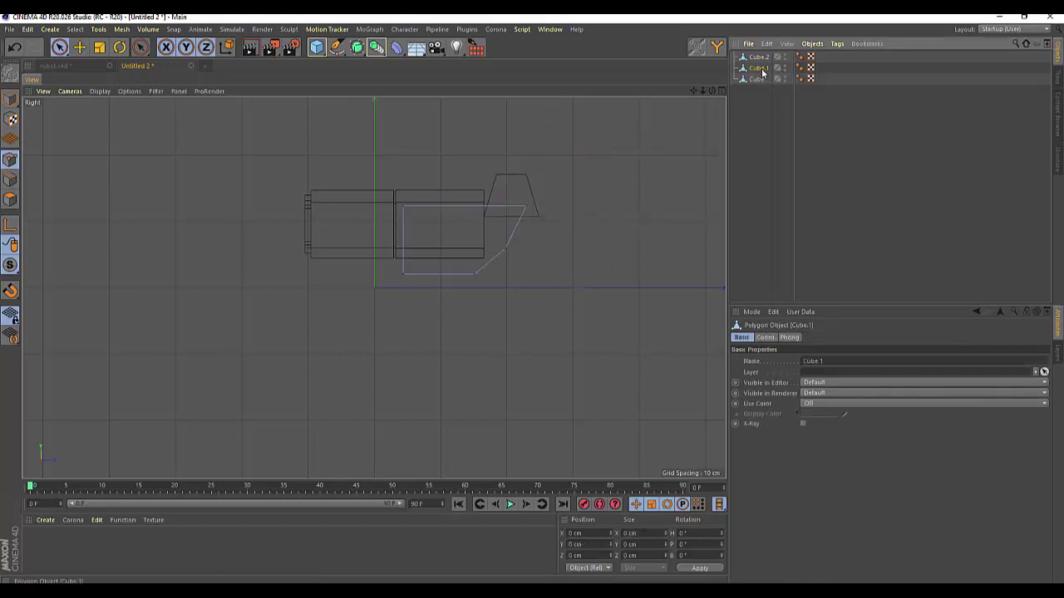
Pull the main Cube's two upper front corner points forward along Z, about 11 cm, slanting its front end.
{"action": "left_click", "coordinate": [758, 78]}
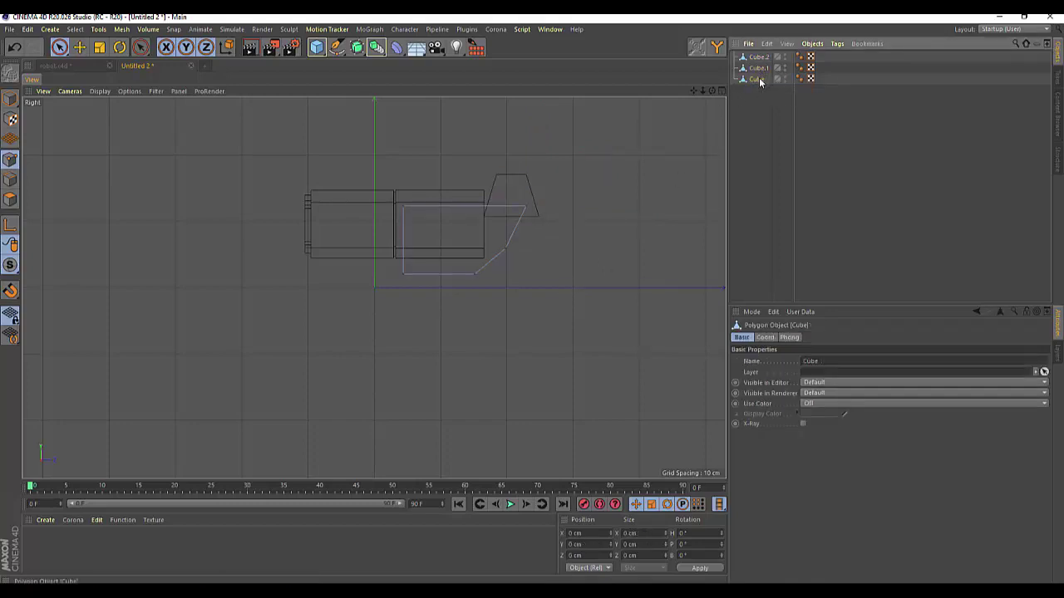
{"action": "left_click", "coordinate": [484, 197]}
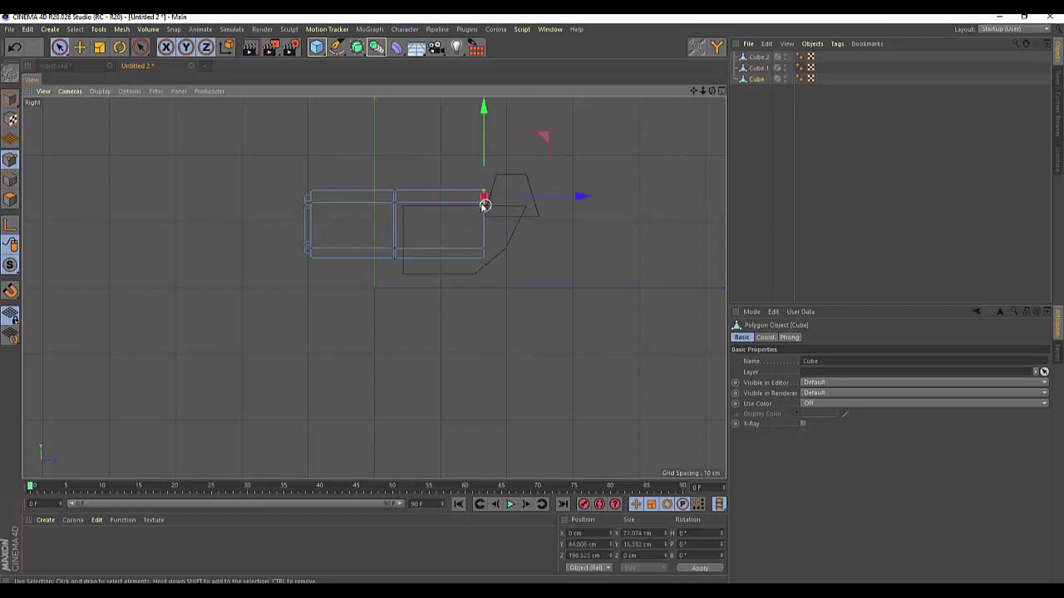
{"action": "left_click_drag", "start_coordinate": [582, 196], "coordinate": [586, 196]}
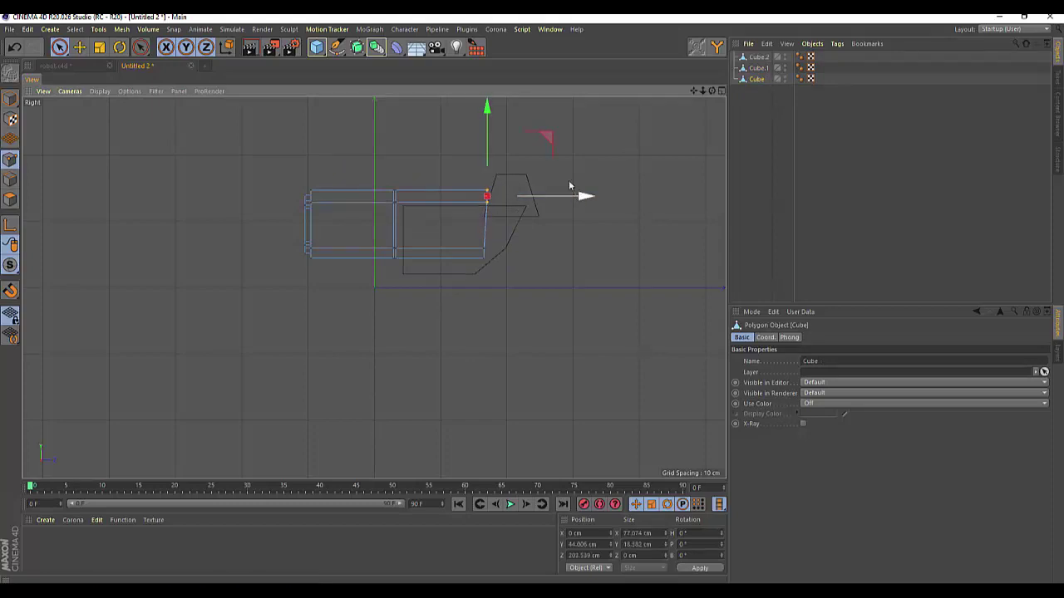
{"action": "left_click", "coordinate": [565, 157]}
{"action": "left_click", "coordinate": [485, 192]}
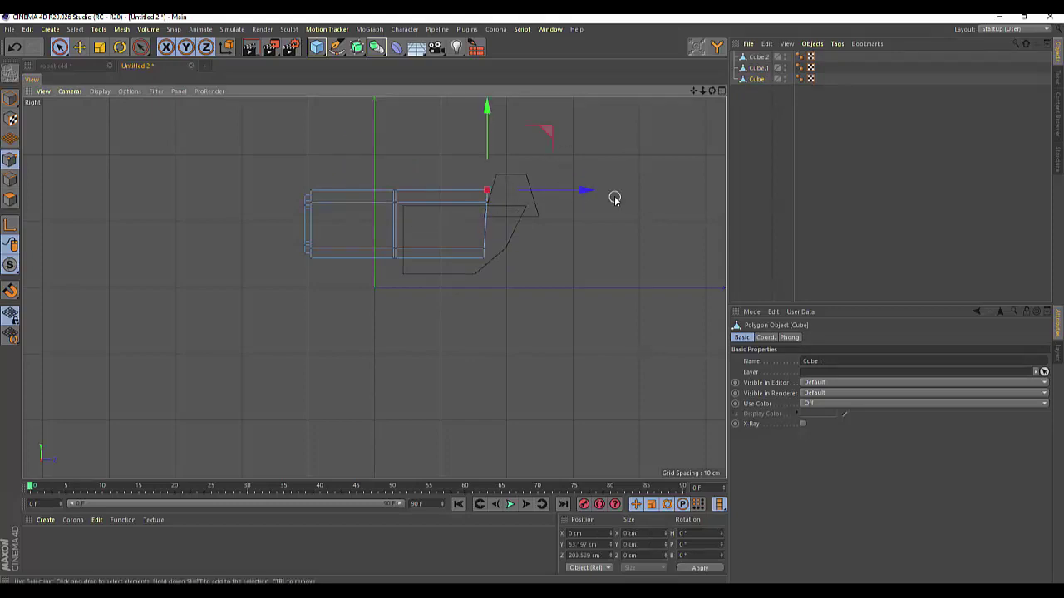
{"action": "left_click_drag", "start_coordinate": [584, 194], "coordinate": [589, 191]}
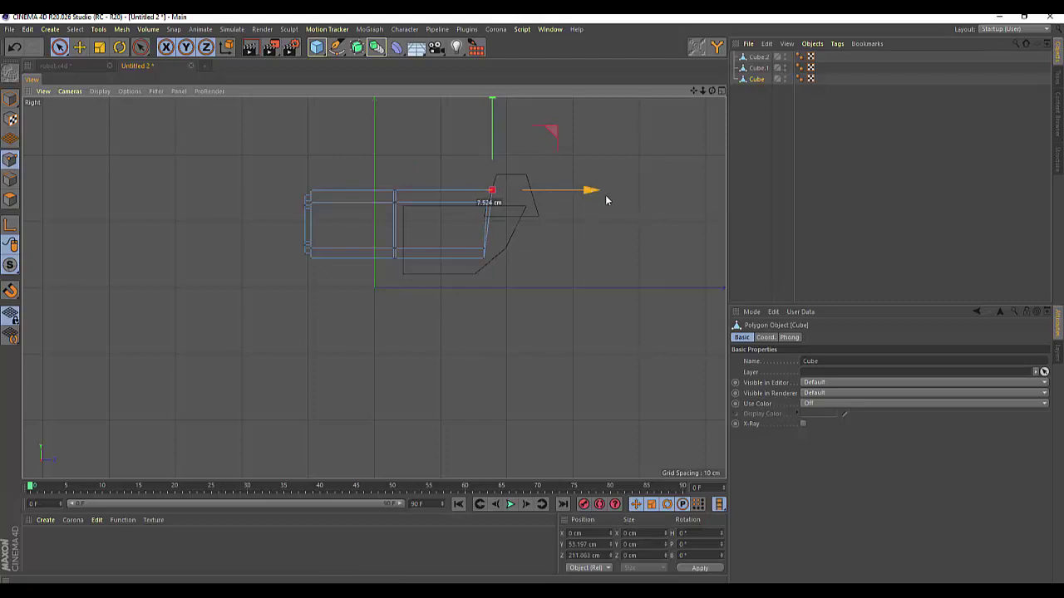
{"action": "left_click", "coordinate": [595, 246]}
Maximize the Perspective view and orbit down onto the cube tops to inspect the tapered Cube.2 block.
{"action": "left_click", "coordinate": [721, 89]}
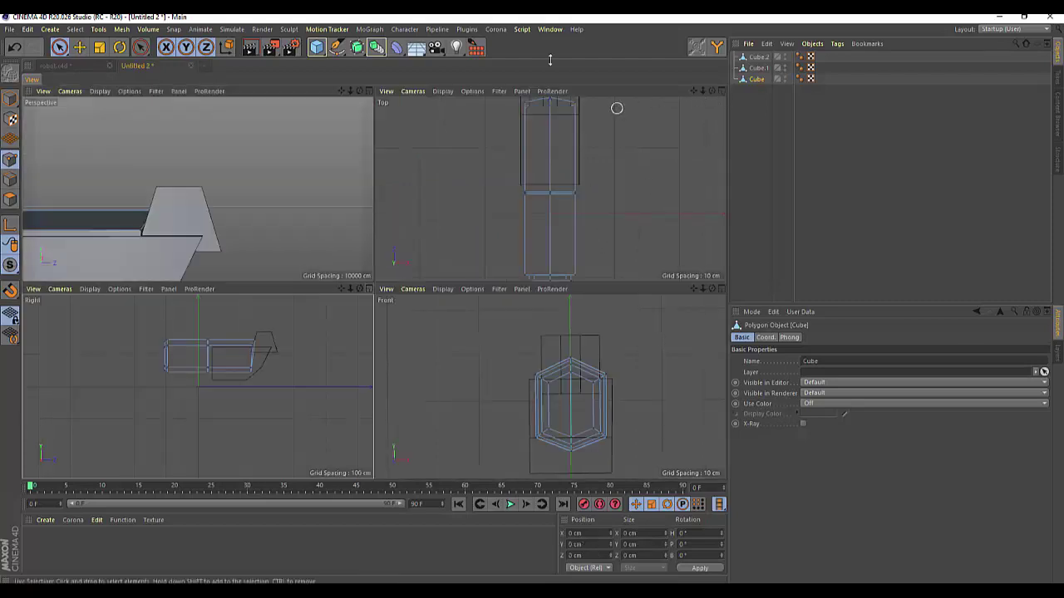
{"action": "left_click", "coordinate": [371, 90]}
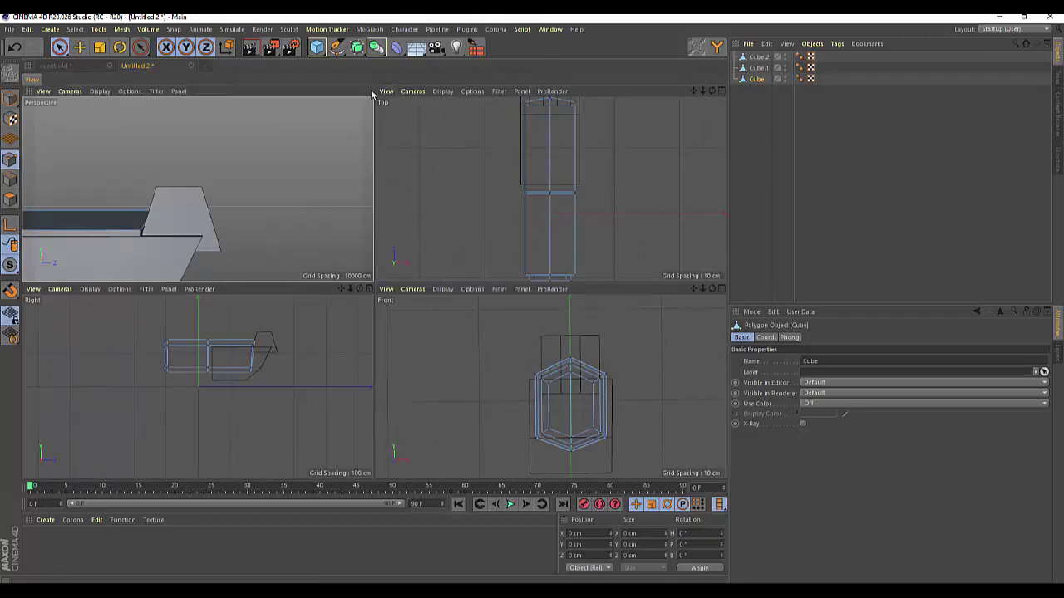
{"action": "left_click_drag", "start_coordinate": [712, 92], "coordinate": [373, 287]}
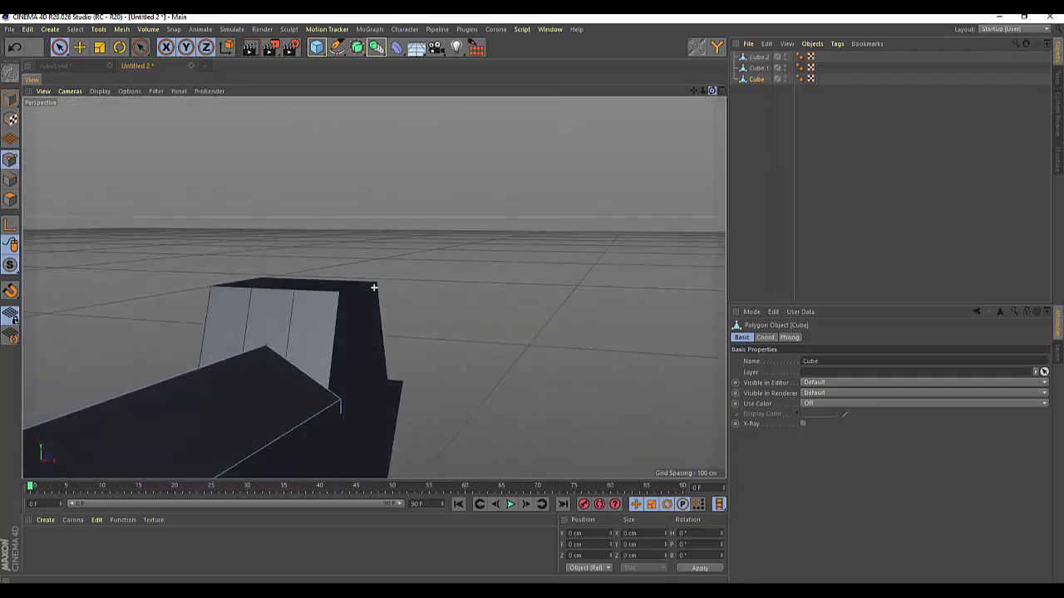